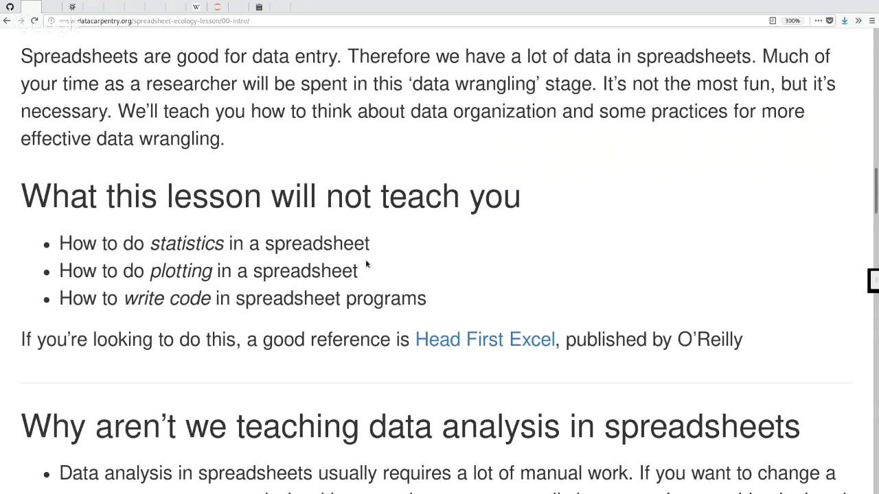
Step: Switch to survey_data_spreadsheet_messy.xls in Google Sheets, select cell C2 on the 2013 sheet and enlarge the page display
key("alt+Tab")
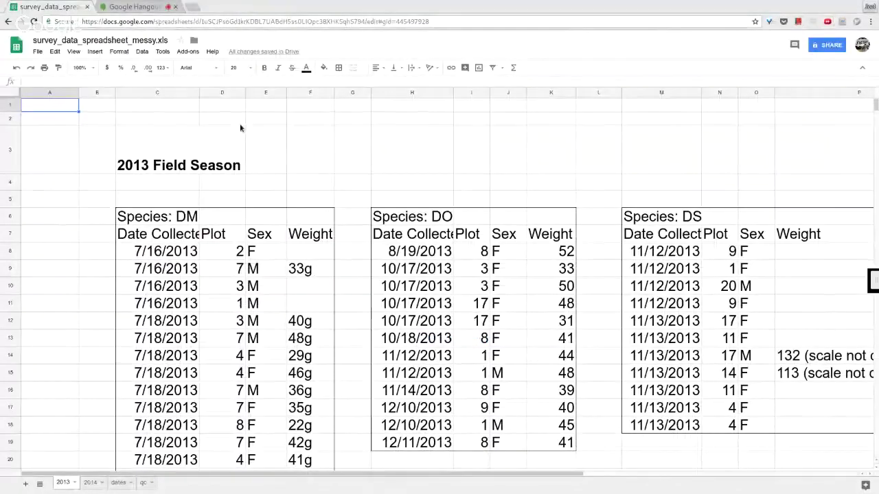
left_click(164, 125)
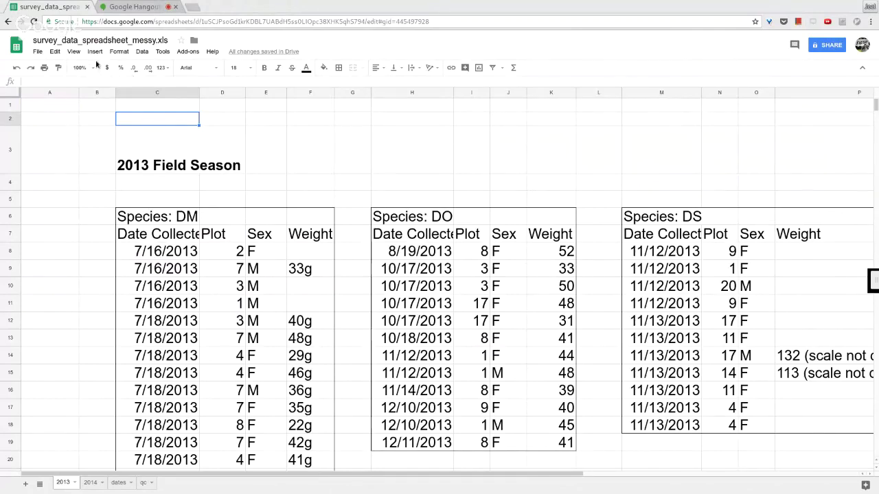
key("ctrl+plus")
key("ctrl+plus")
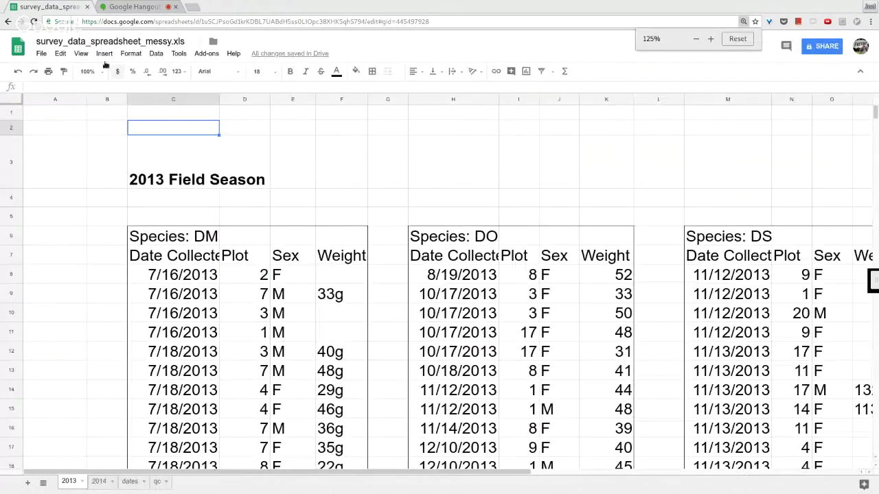
key("ctrl+plus")
key("ctrl+plus")
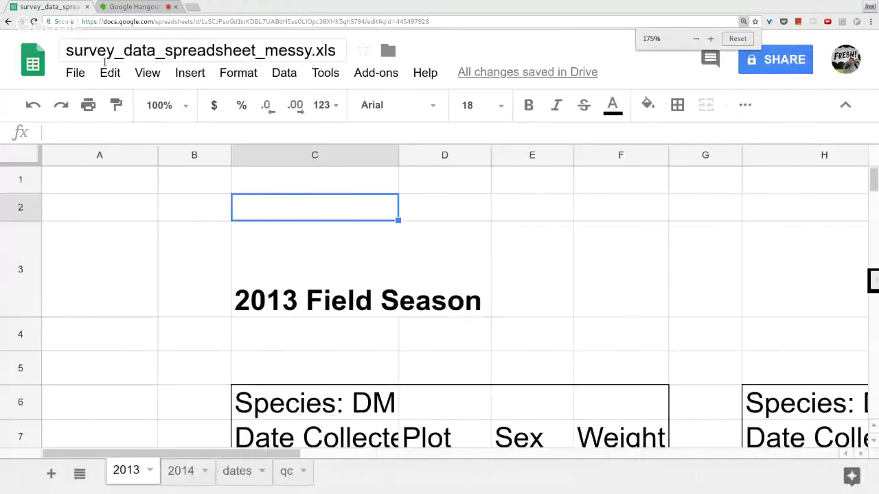
key("ctrl+minus")
Step: Start a new comment on cell C2 and leave it without entering any text
left_click(174, 71)
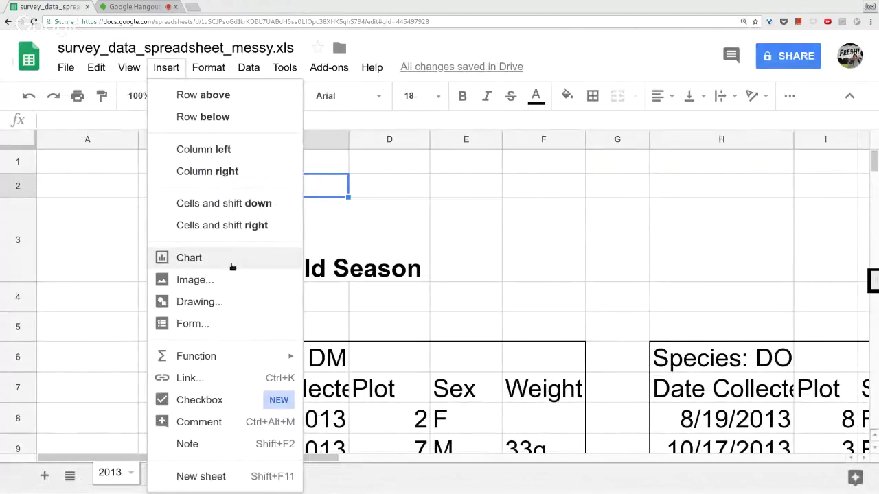
left_click(239, 421)
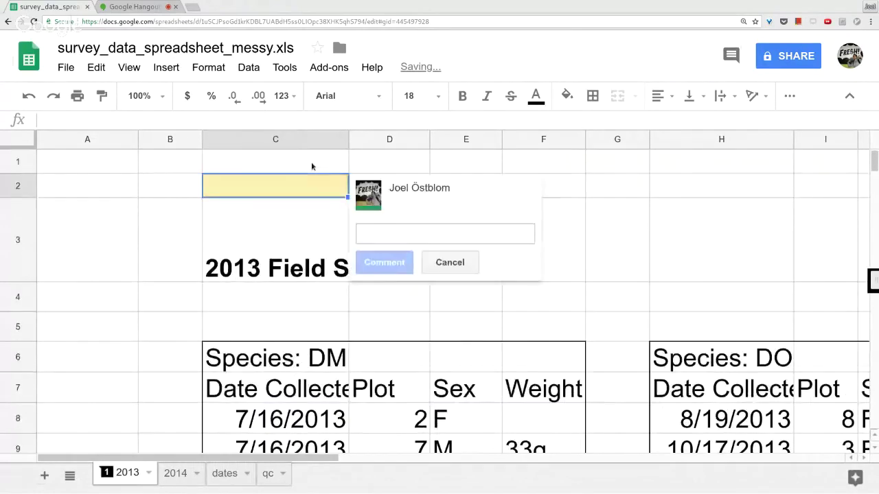
left_click(384, 232)
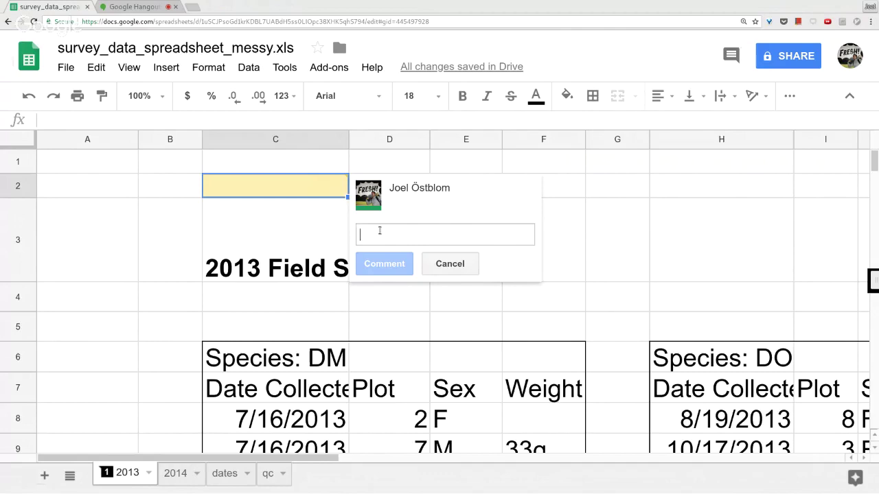
left_click(561, 416)
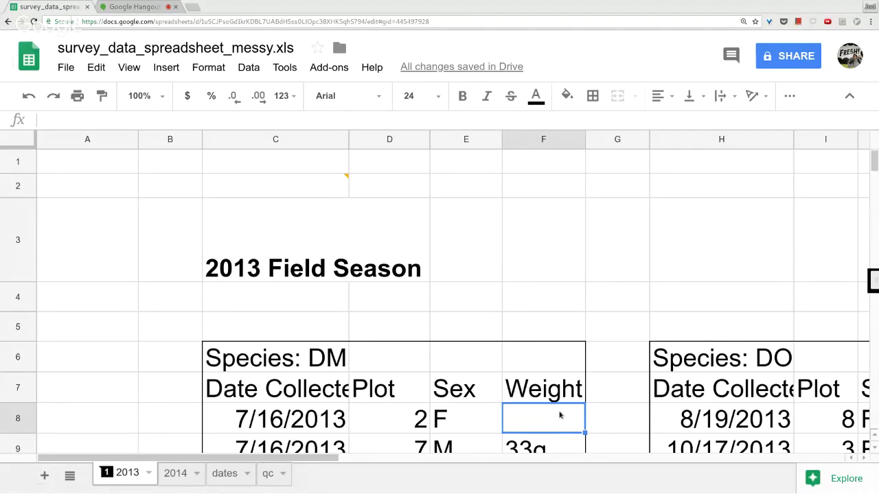
Step: Switch back to the Data Carpentry lesson and examine the "Keeping track of your analyses" notes example on the formatting data page
key("alt+Tab")
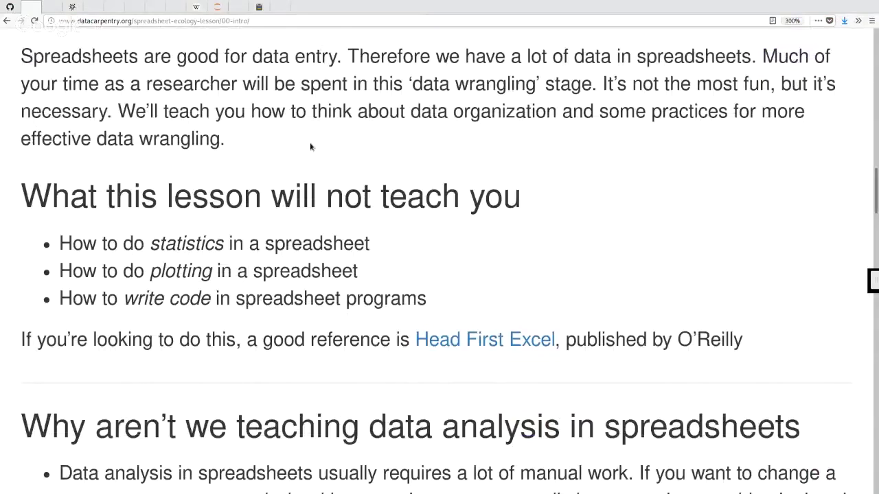
key("ctrl+Tab")
key("ctrl+minus")
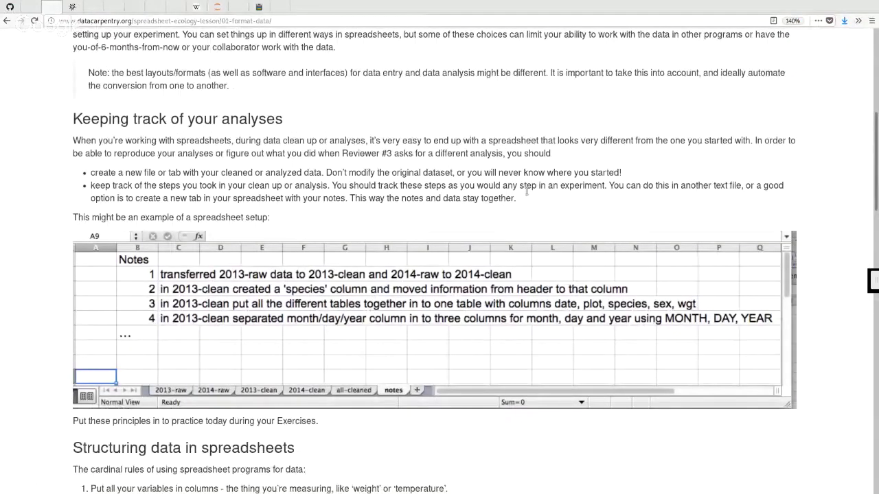
scroll(271, 238, "down", 2)
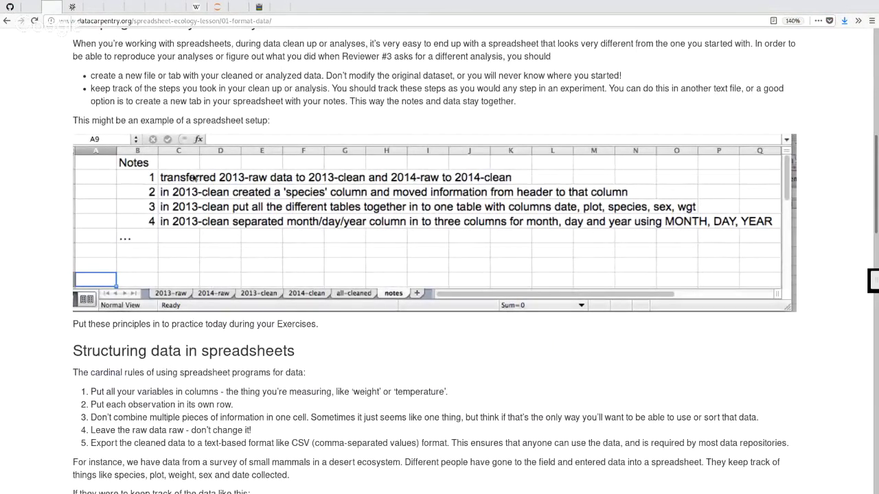
key("ctrl+plus")
key("ctrl+plus")
scroll(233, 186, "down", 3)
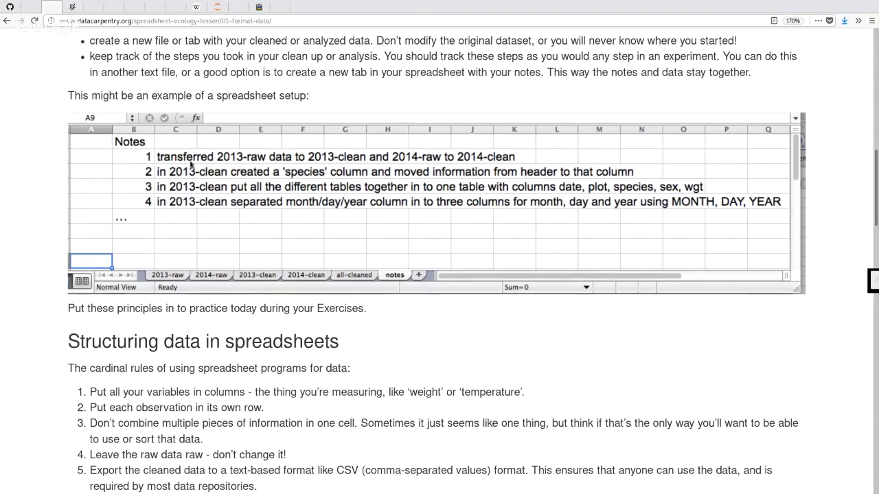
scroll(624, 302, "up", 3)
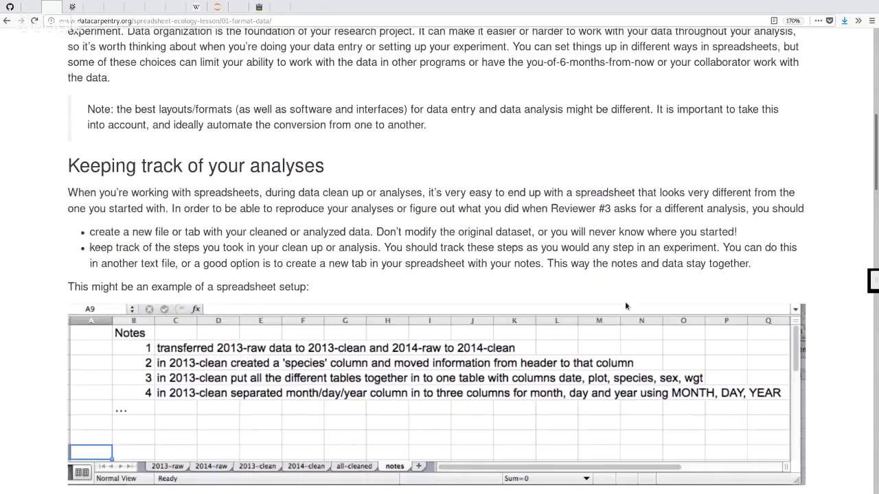
Step: Show the cardinal rules under "Structuring data in spreadsheets" with the page enlarged to 300%
scroll(624, 302, "down", 8)
scroll(625, 307, "up", 2)
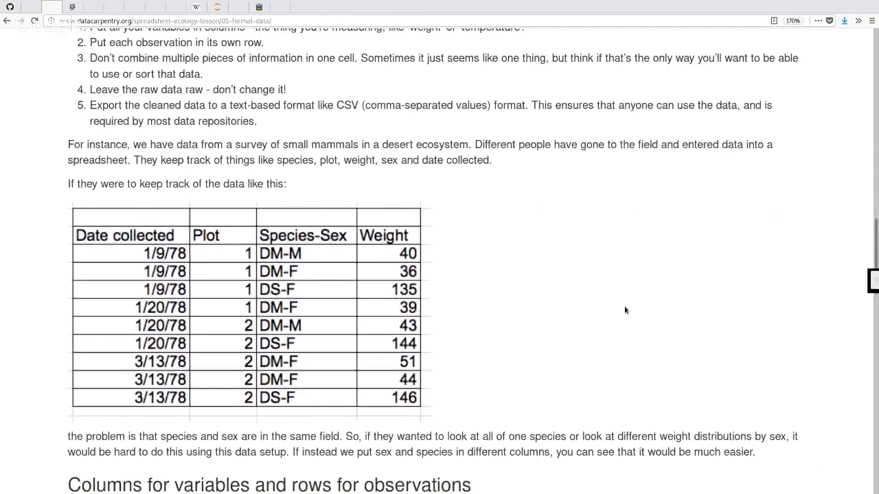
scroll(625, 311, "down", 1)
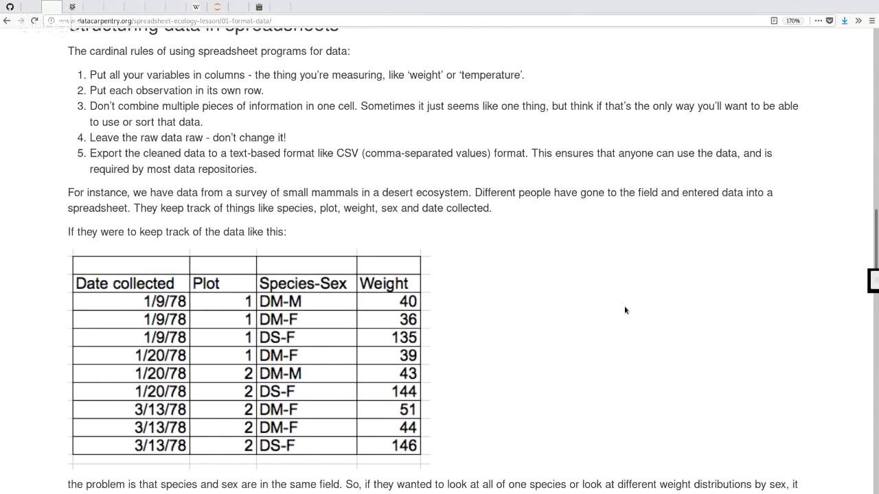
scroll(625, 310, "up", 3)
key("ctrl+plus")
key("ctrl+plus")
key("ctrl+plus")
scroll(625, 310, "down", 5)
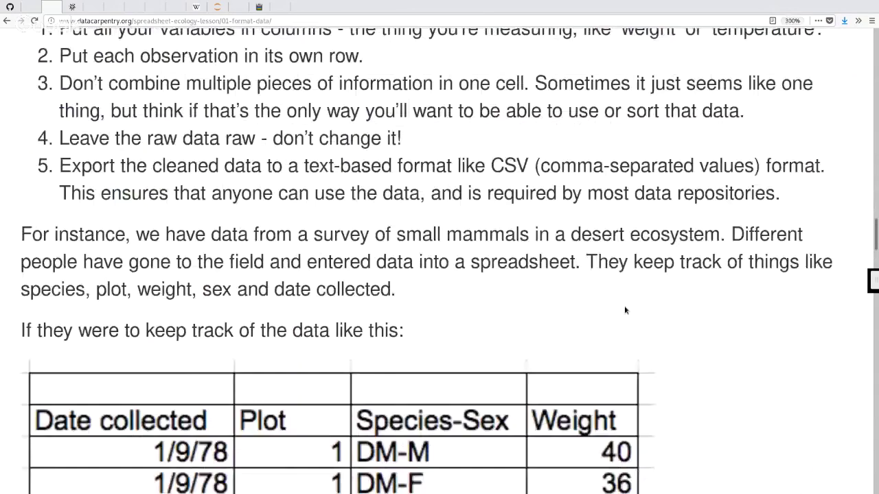
scroll(153, 128, "up", 1)
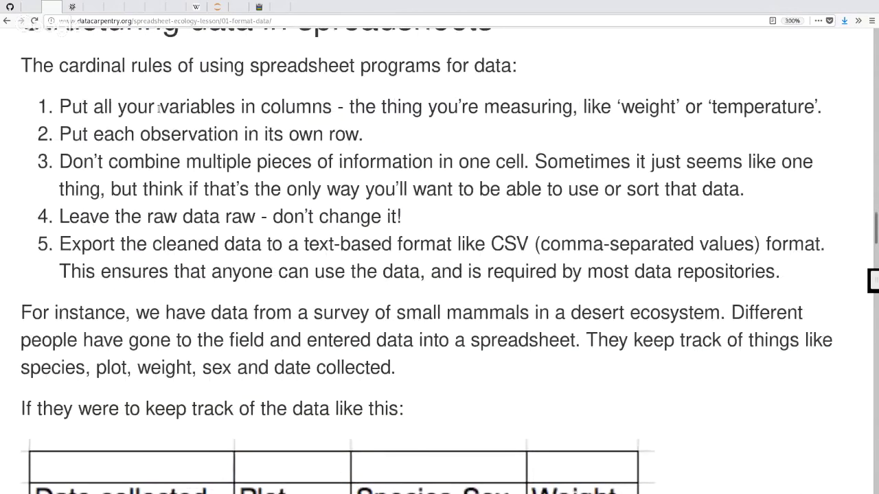
Step: Highlight the key phrases of cardinal rules 1 to 3, viewing the paper's tidy data figure after the first rule
left_click_drag(159, 107, 331, 101)
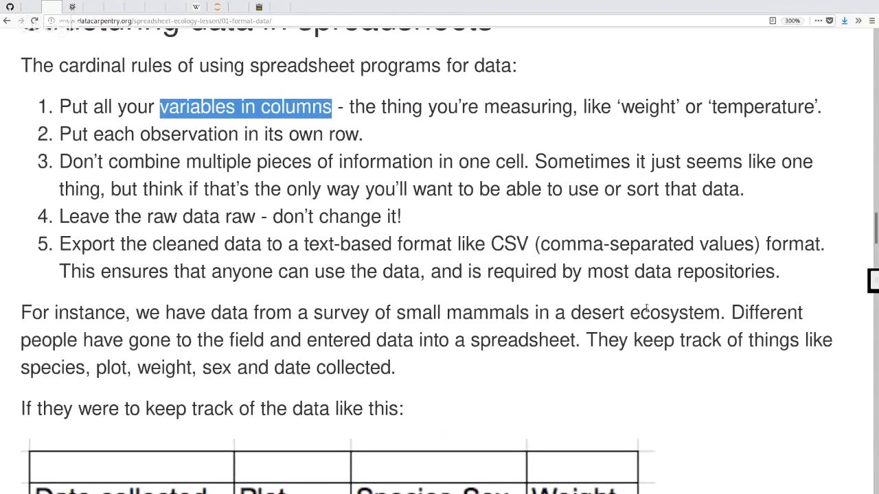
key("ctrl+Tab")
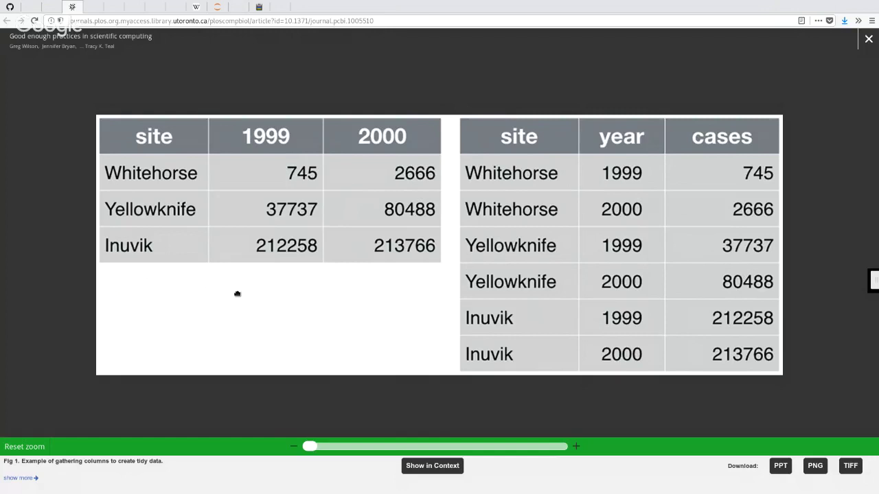
key("ctrl+Page_Up")
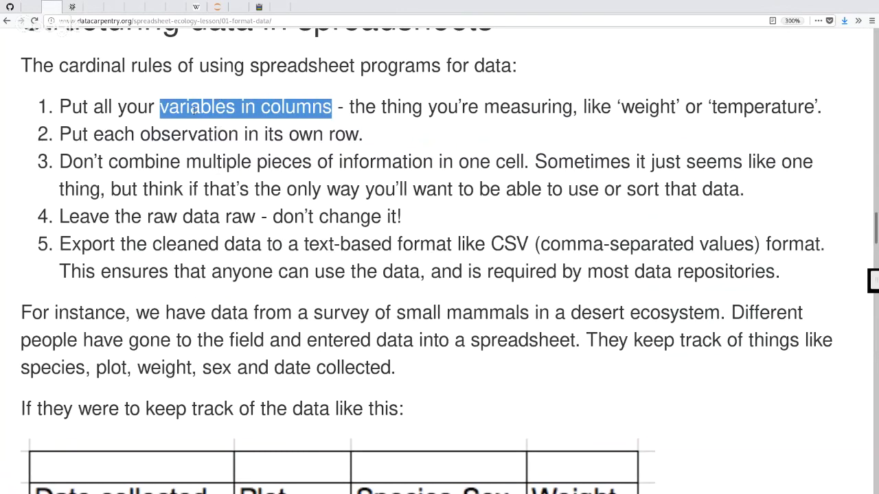
left_click_drag(137, 134, 351, 135)
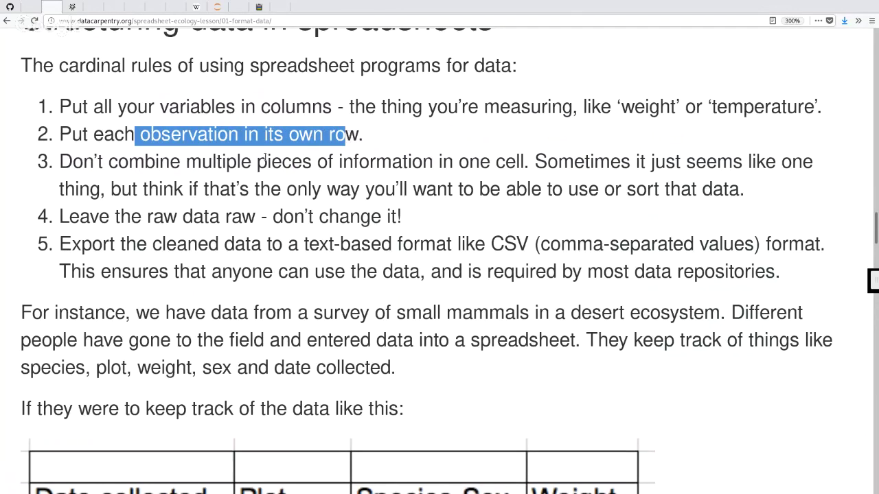
left_click_drag(109, 163, 409, 164)
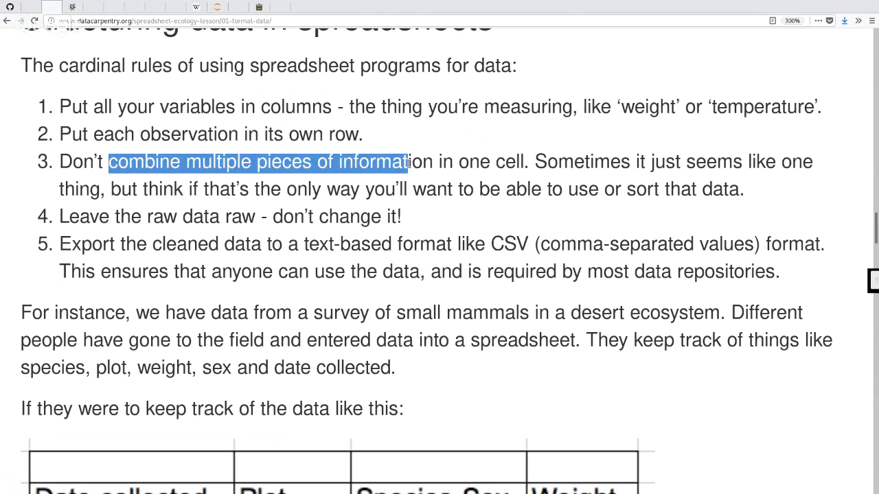
Step: Compare the example table combining Species-Sex with the version using separate Species and Sex columns, and return to the cardinal rules
scroll(409, 164, "down", 5)
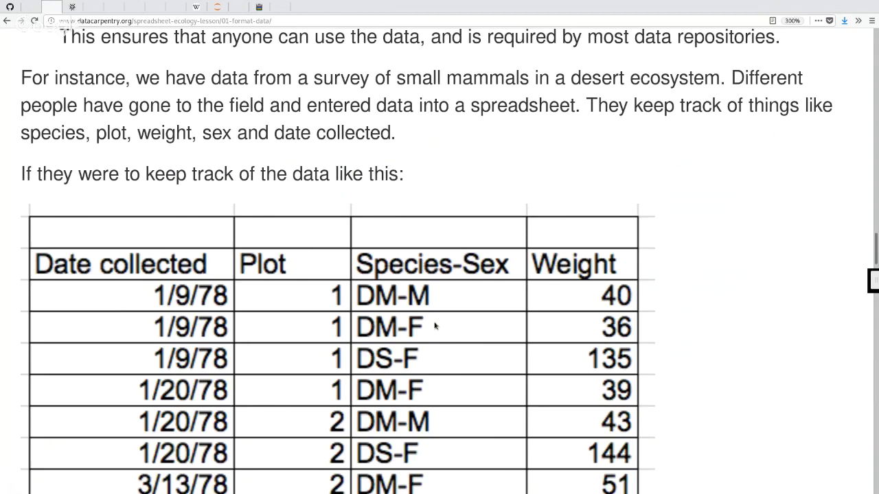
scroll(434, 326, "down", 8)
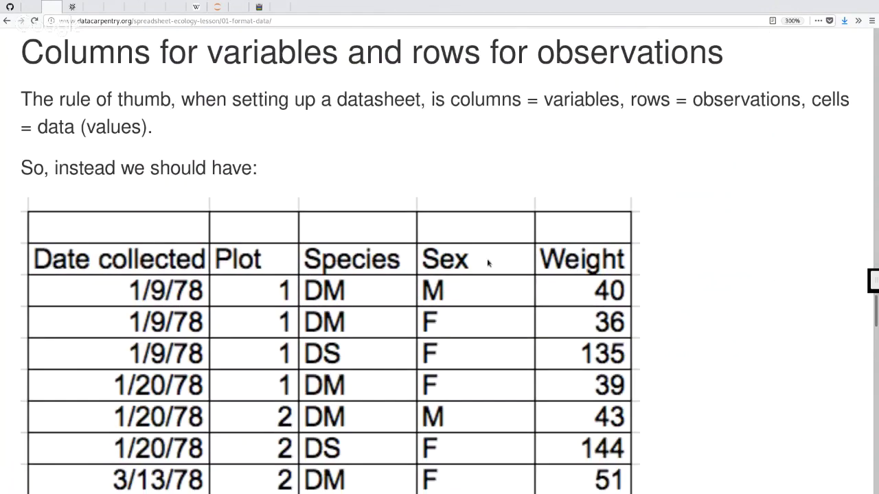
scroll(487, 260, "up", 10)
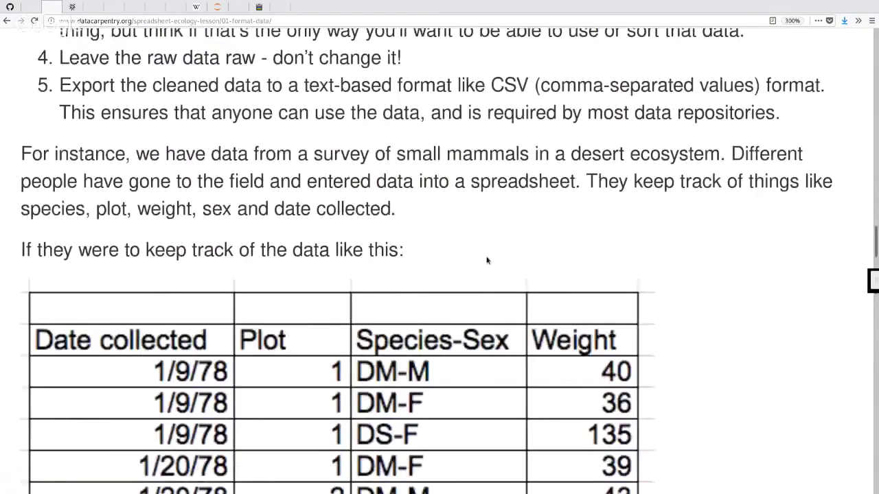
scroll(487, 260, "up", 4)
scroll(487, 260, "up", 2)
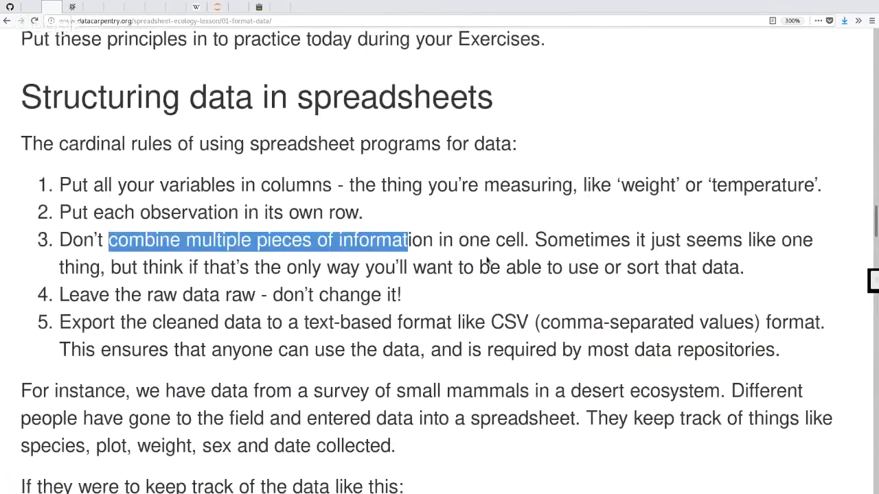
Step: Highlight rule 4 on leaving raw data raw and the start of rule 5 on text-based export, and clear the highlight
triple_click(93, 294)
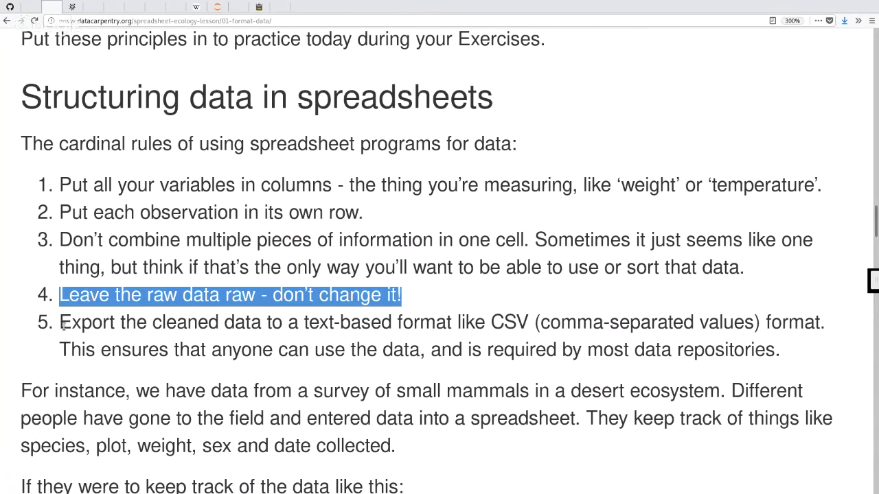
left_click_drag(61, 323, 392, 322)
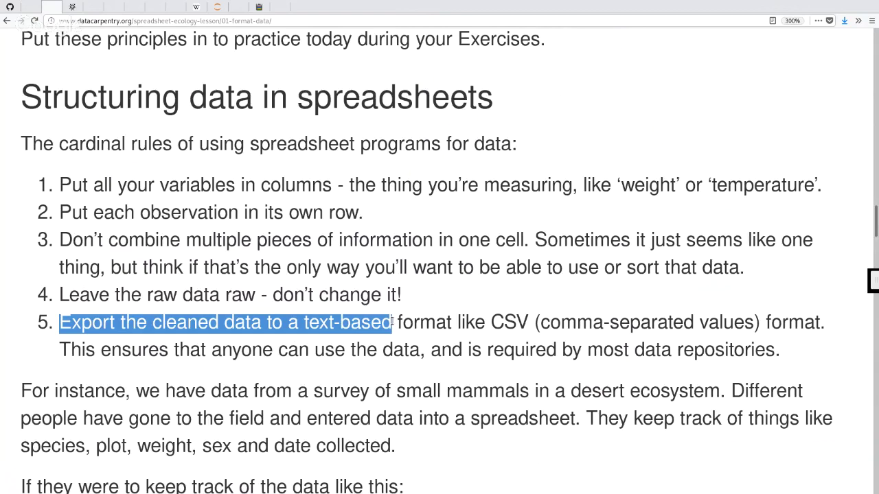
left_click(562, 266)
Step: Review the Discussion box about the Portal Project Teaching Dataset and highlight "100 publications" in it
scroll(563, 266, "down", 1)
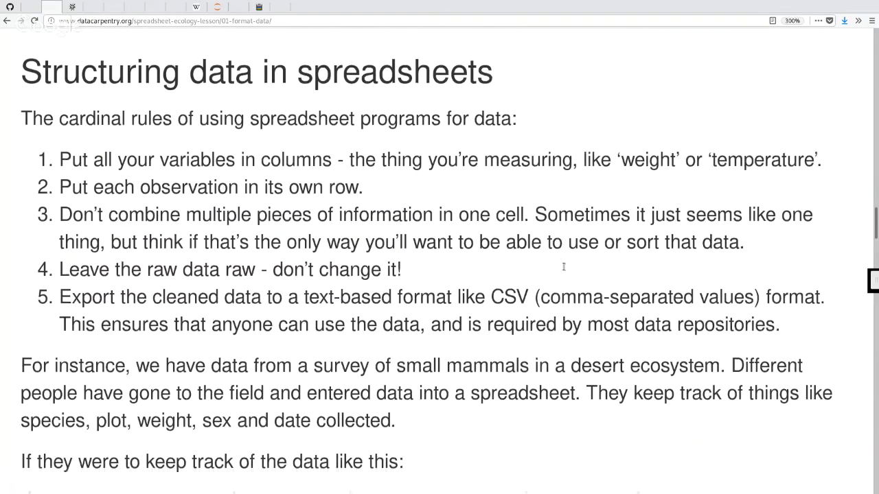
scroll(563, 268, "down", 5)
scroll(564, 272, "down", 10)
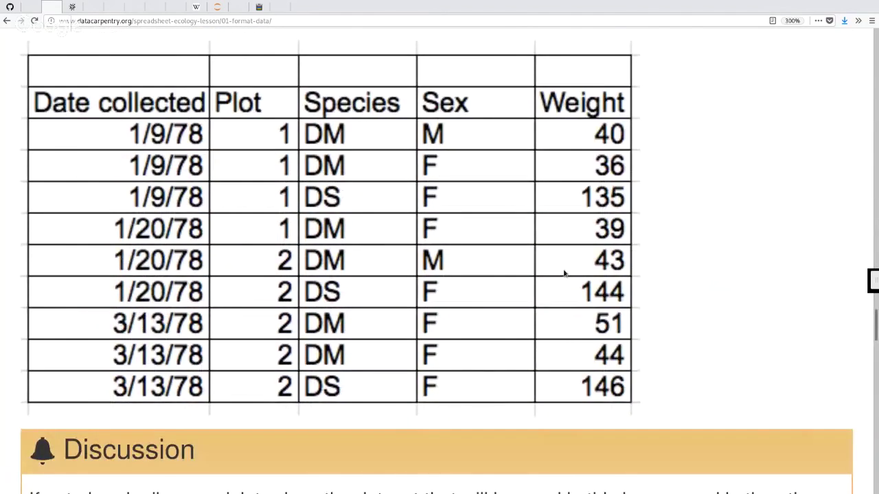
scroll(564, 273, "down", 5)
scroll(564, 274, "down", 2)
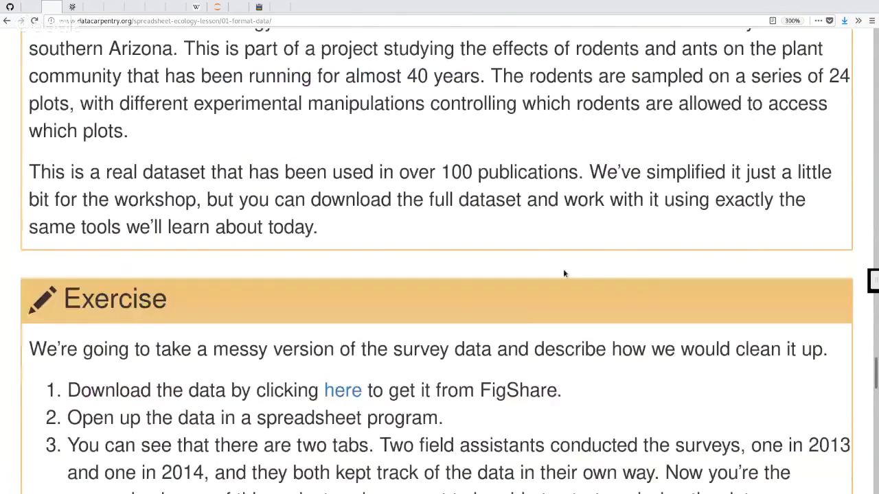
scroll(564, 274, "up", 2)
scroll(513, 244, "up", 4)
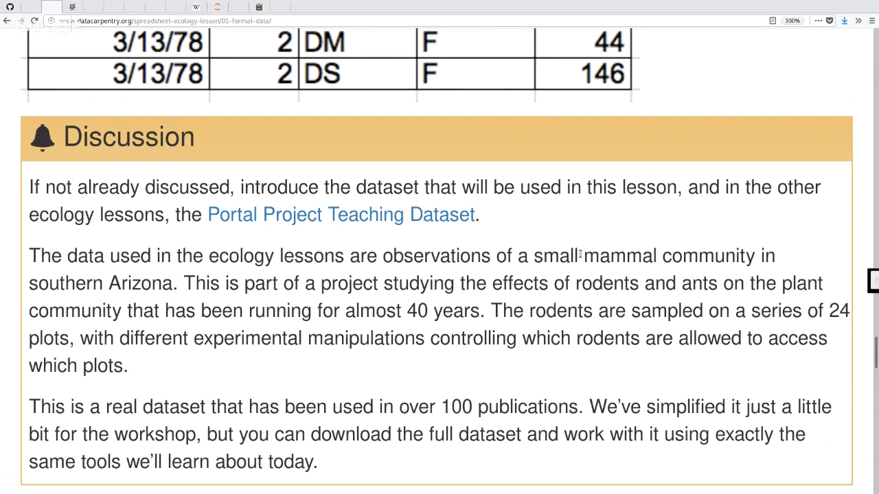
left_click_drag(440, 407, 580, 409)
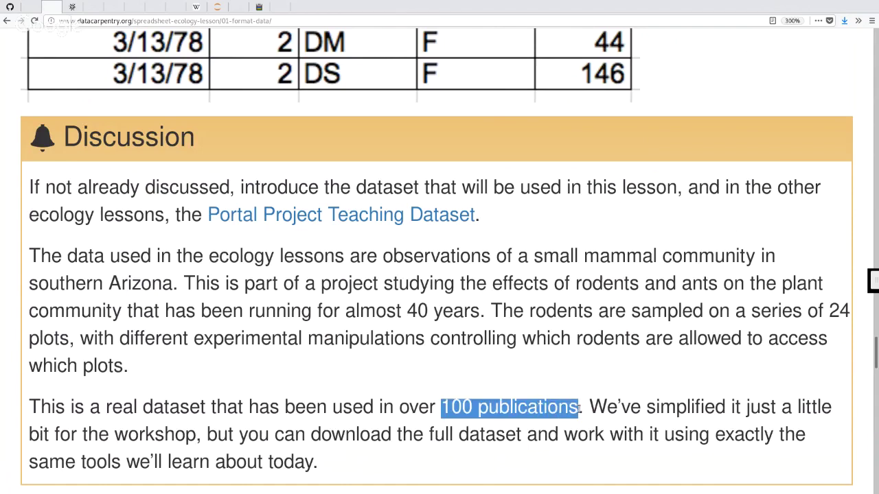
Step: Show the Exercise instructions for cleaning up the messy version of the survey data
scroll(579, 409, "down", 5)
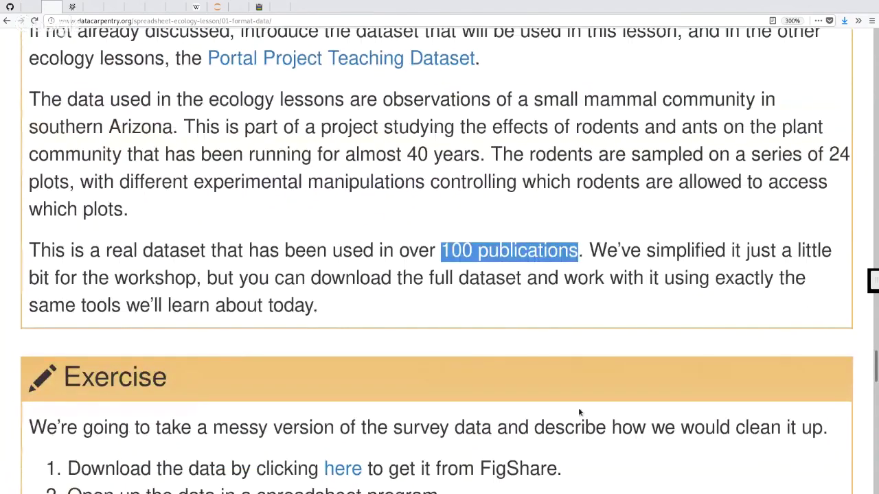
scroll(578, 412, "down", 5)
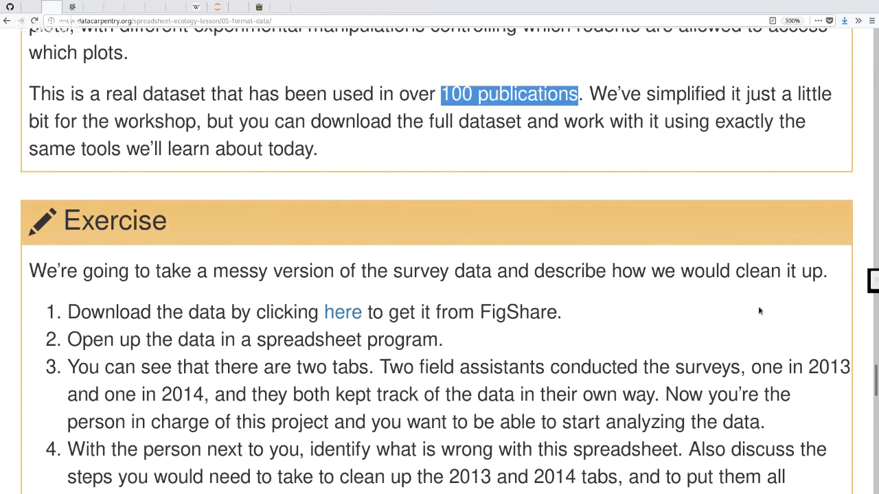
Step: Switch to the messy survey spreadsheet in Google Sheets and compare the tables on the 2013 and 2014 sheets
key("alt+Tab")
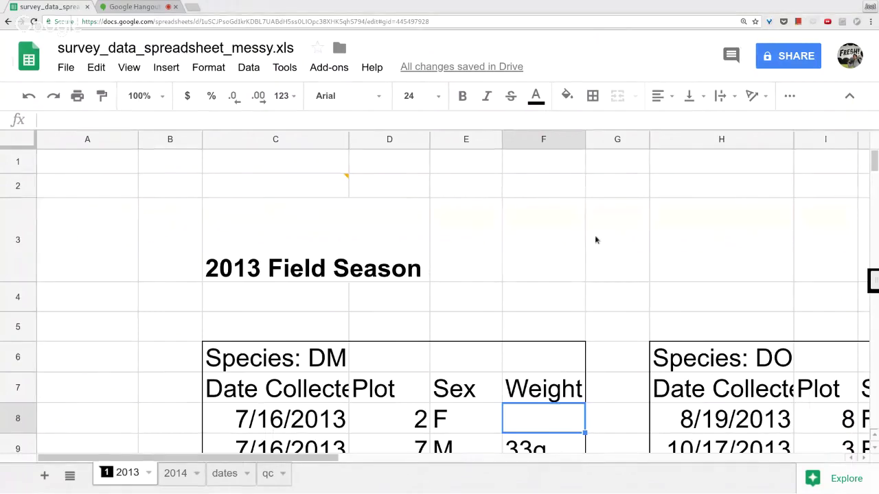
key("ctrl+minus")
key("ctrl+minus")
key("ctrl+minus")
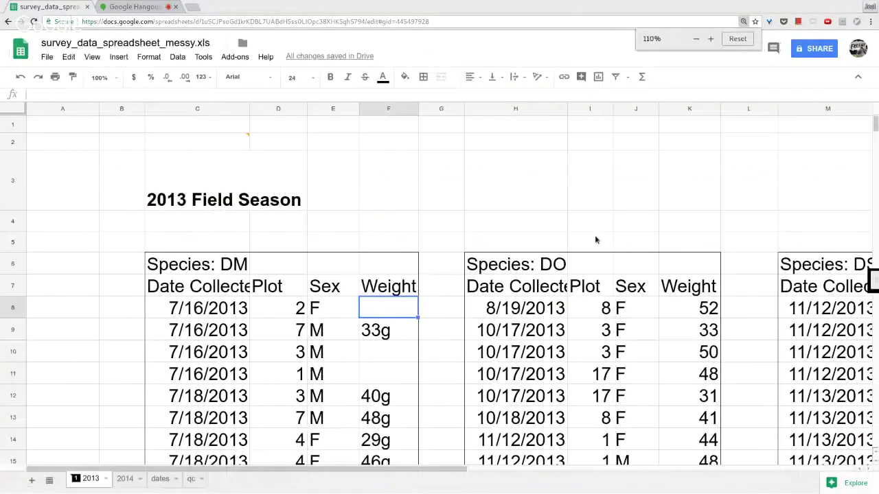
scroll(595, 239, "down", 3)
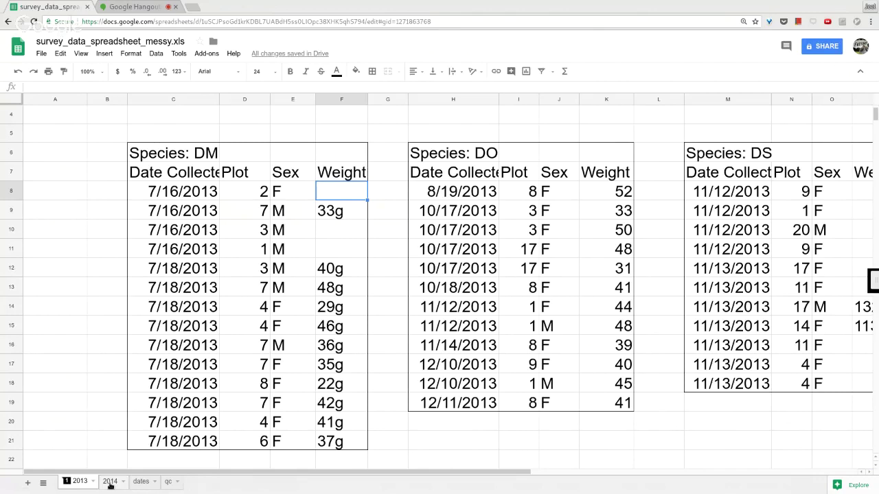
left_click(110, 482)
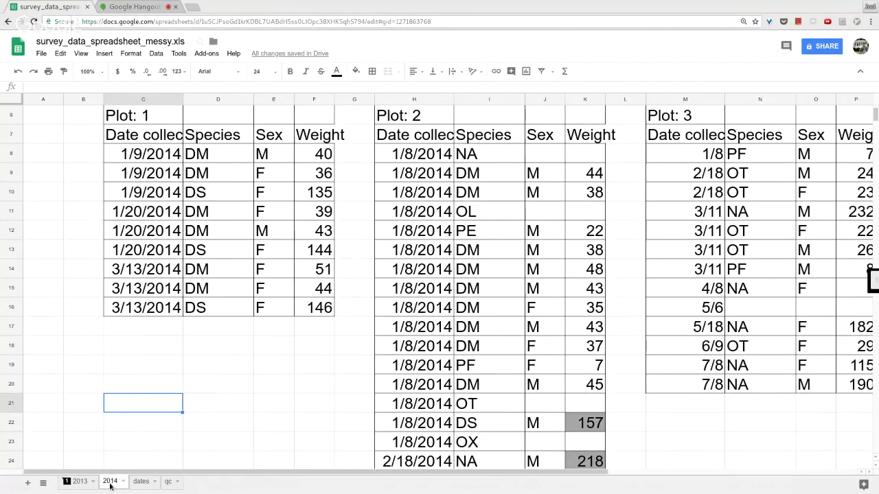
left_click(79, 482)
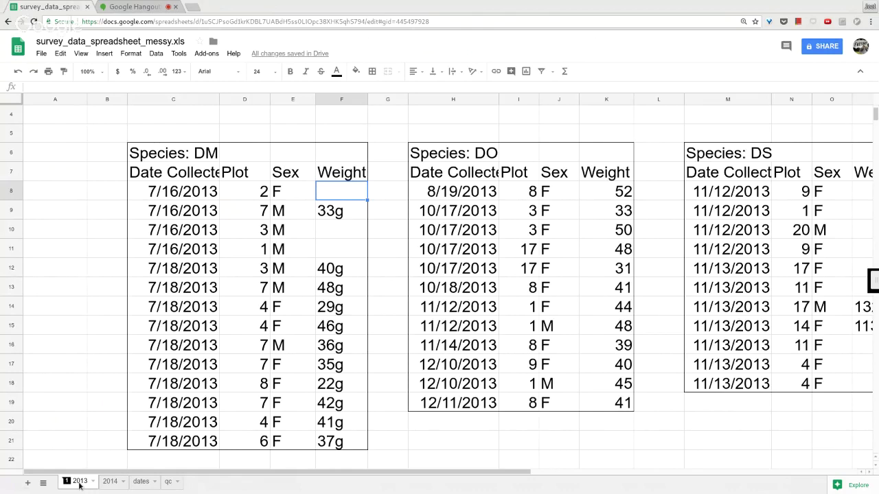
Step: Clear the comment attached to cell C2, above the 2013 Field Season title
key("super")
left_click(786, 48)
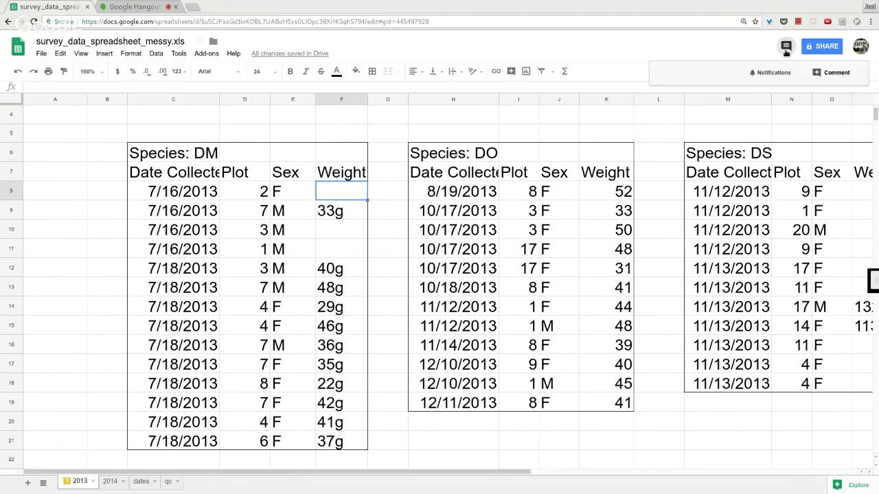
left_click(787, 48)
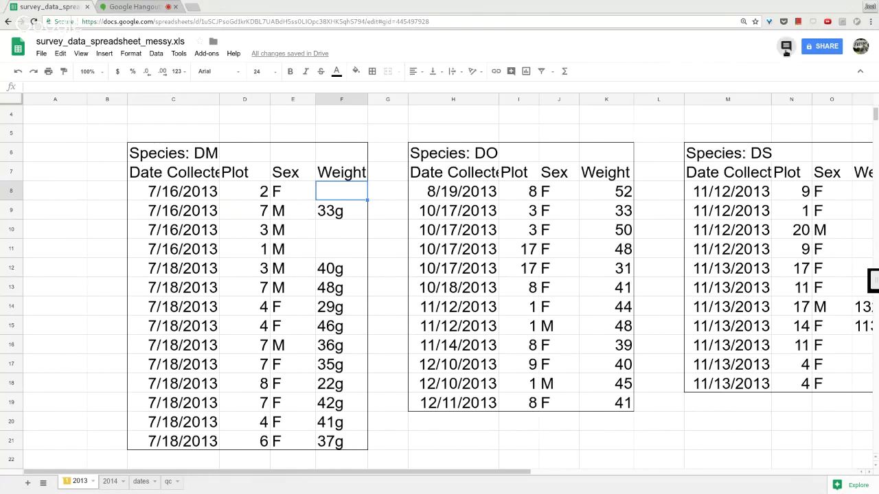
left_click(172, 116)
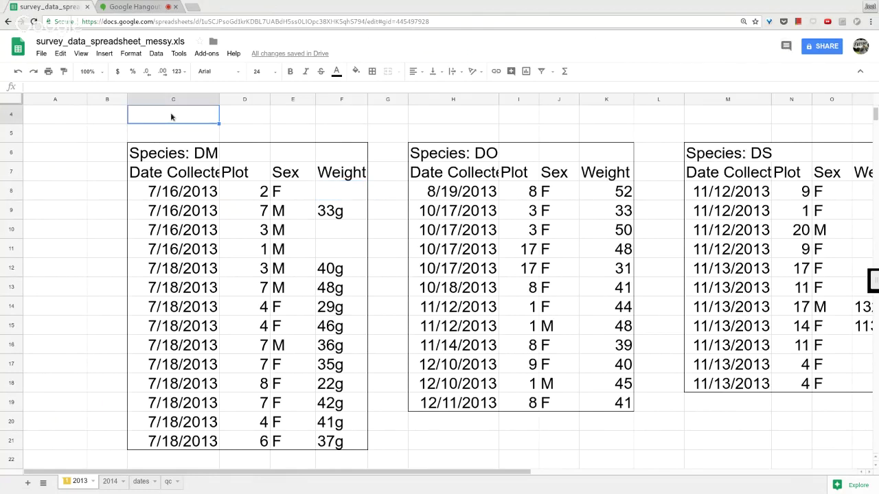
key("Up")
key("Up")
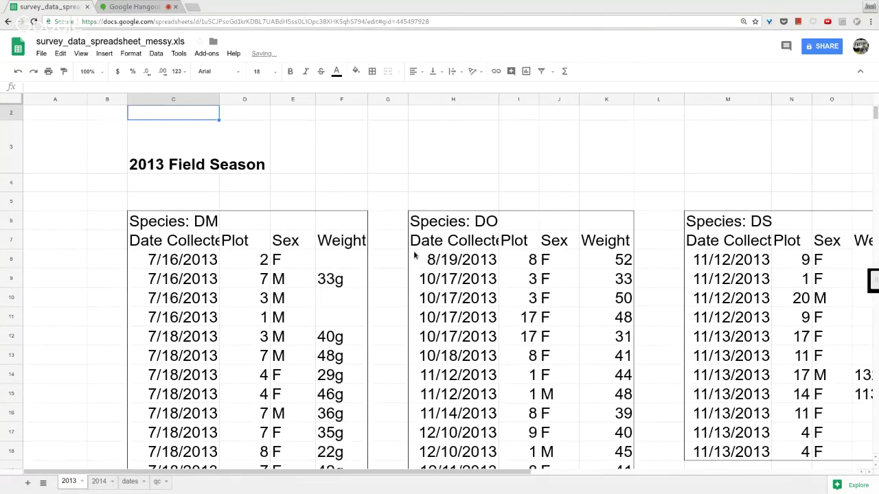
Step: Point out the blank column G separating the Species: DM and Species: DO tables, ending at G20
scroll(414, 255, "down", 1)
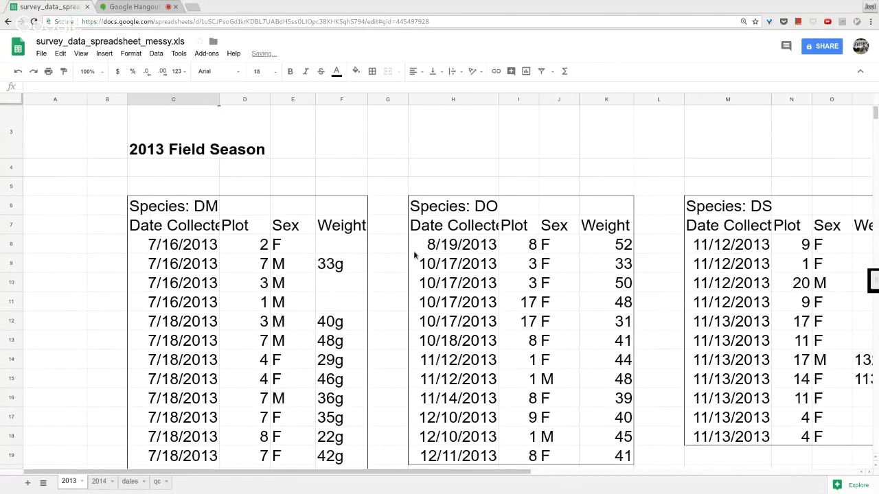
left_click(387, 275)
key("Down")
key("Down")
key("Down")
key("Down")
key("Down")
key("Down")
key("Down")
key("Down")
key("Down")
key("Down")
key("Down")
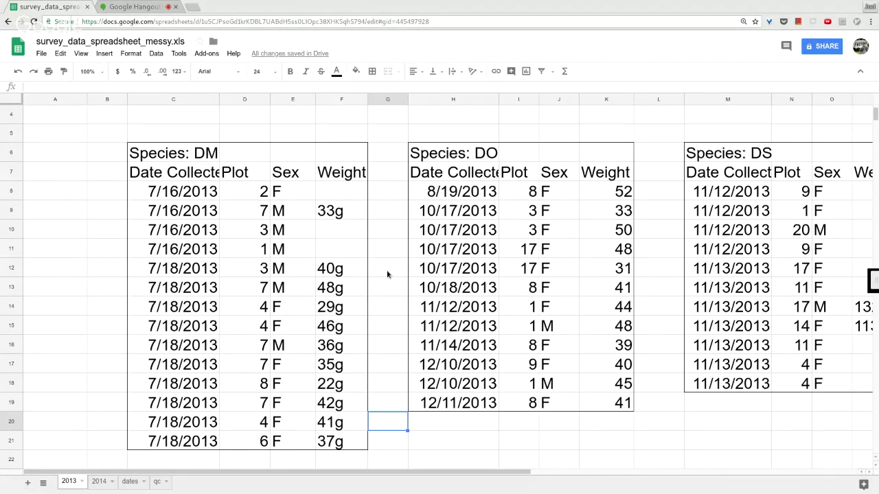
Step: Point out a Sex value, the Date Collected header, both Species titles, the Weight header and the blank weight in F8
left_click(290, 251)
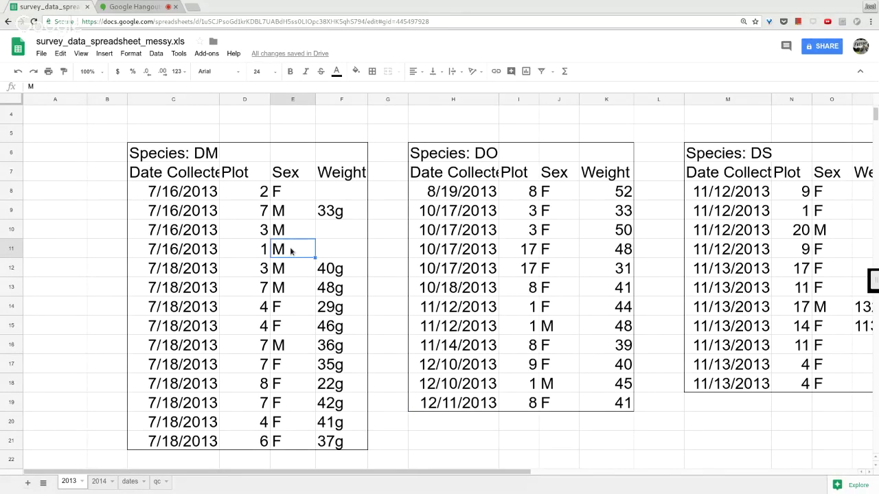
left_click(173, 171)
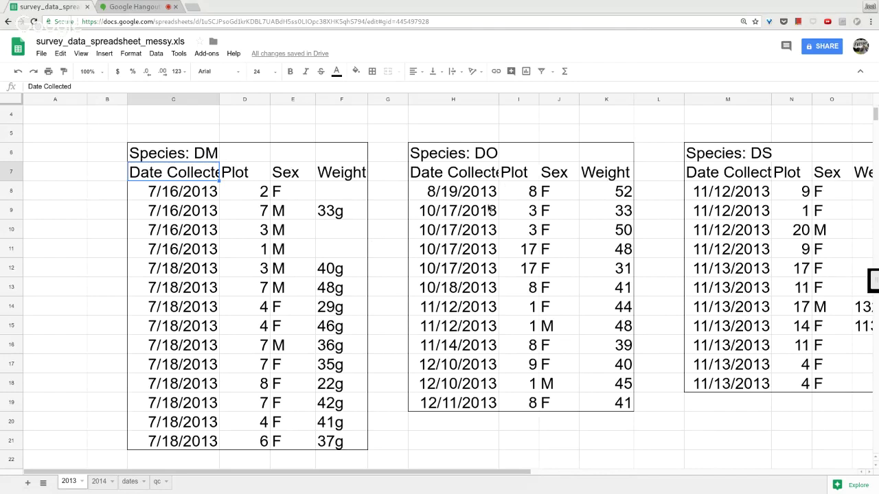
left_click(464, 155)
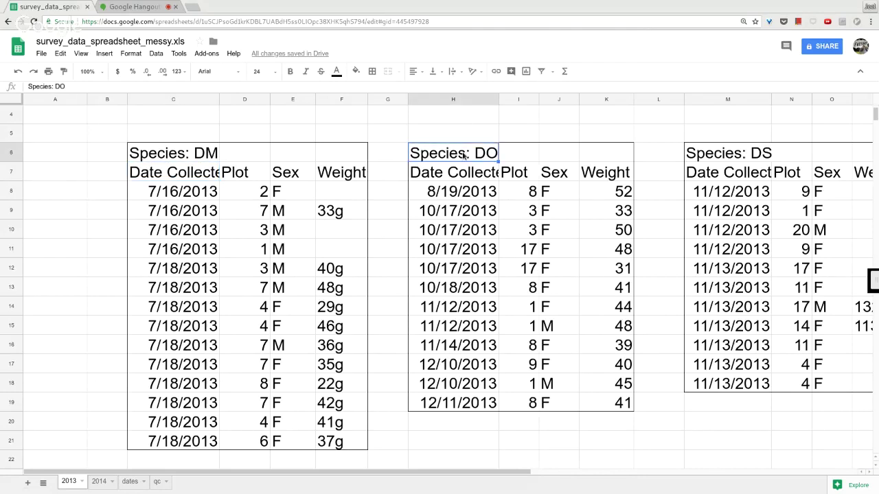
left_click(198, 159)
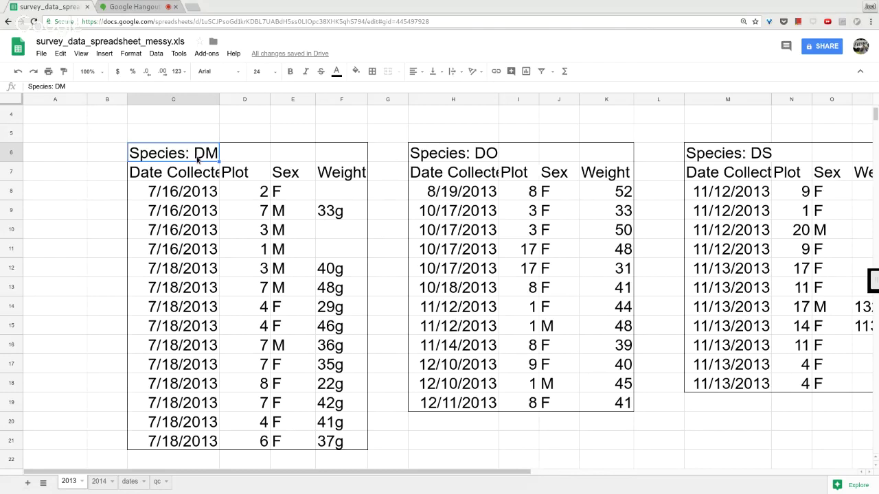
left_click(347, 175)
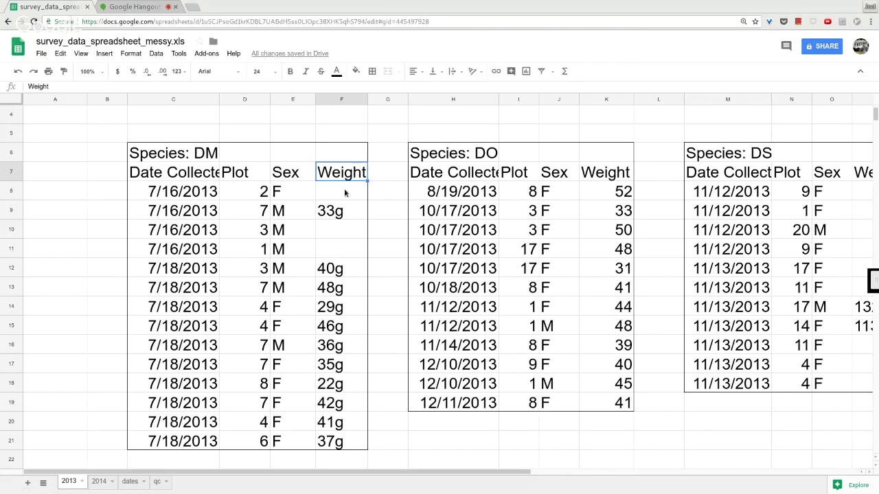
left_click(344, 193)
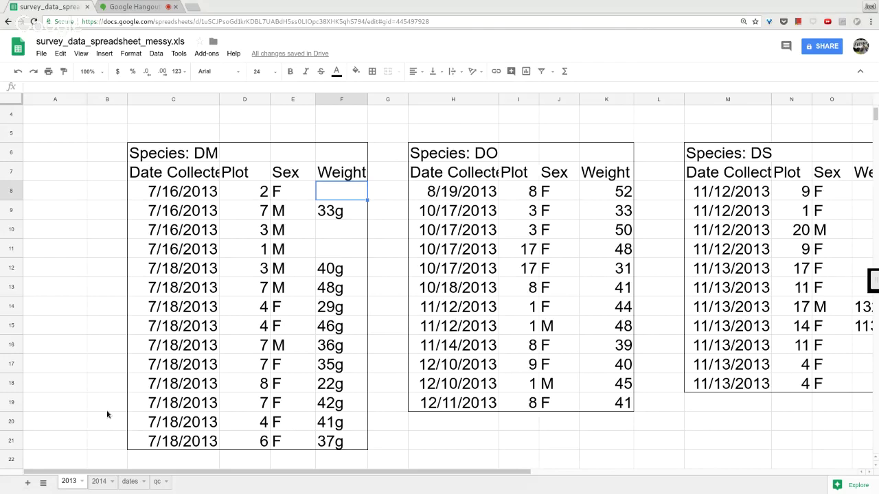
Step: Rename the Date Collected header of the Species: DM table to date_collected
left_click(157, 174)
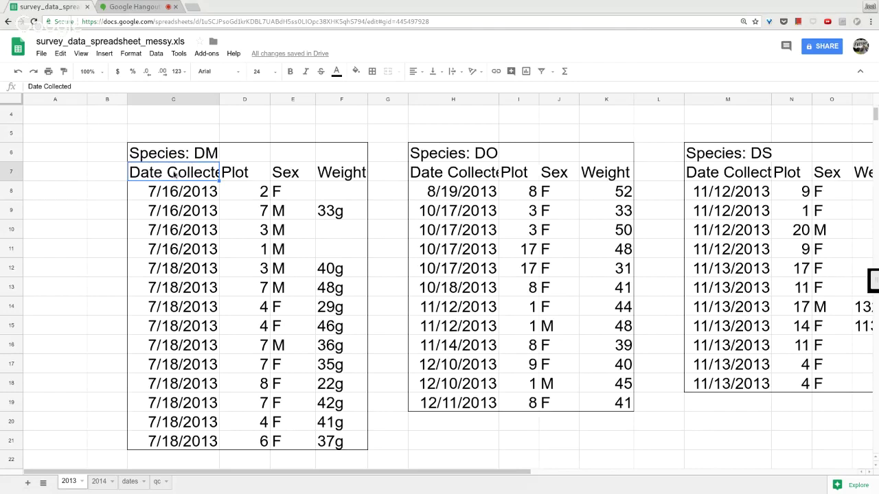
double_click(170, 174)
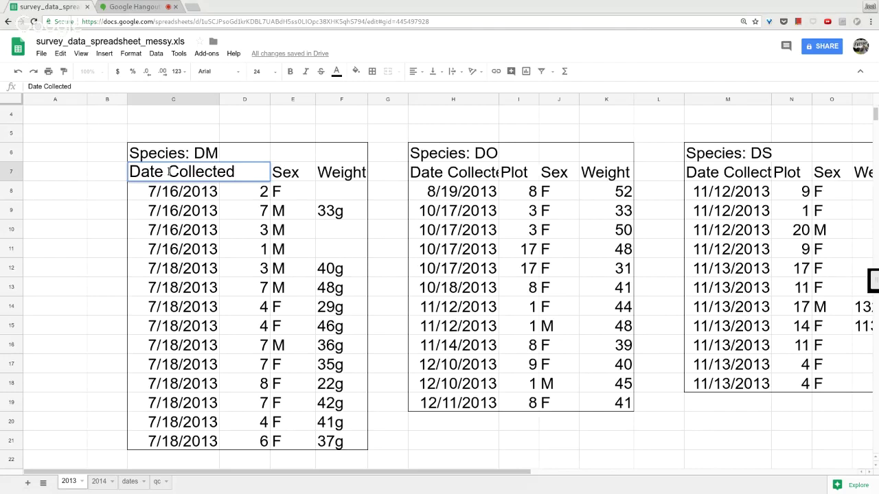
key("BackSpace")
key("BackSpace")
key("BackSpace")
key("BackSpace")
key("BackSpace")
key("BackSpace")
key("BackSpace")
key("BackSpace")
key("BackSpace")
key("BackSpace")
key("BackSpace")
key("BackSpace")
key("BackSpace")
key("BackSpace")
type("date")
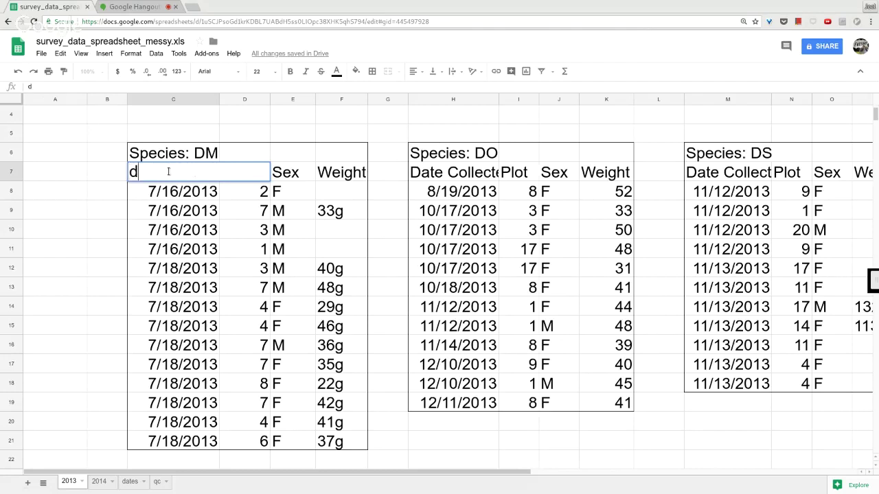
type("_collected")
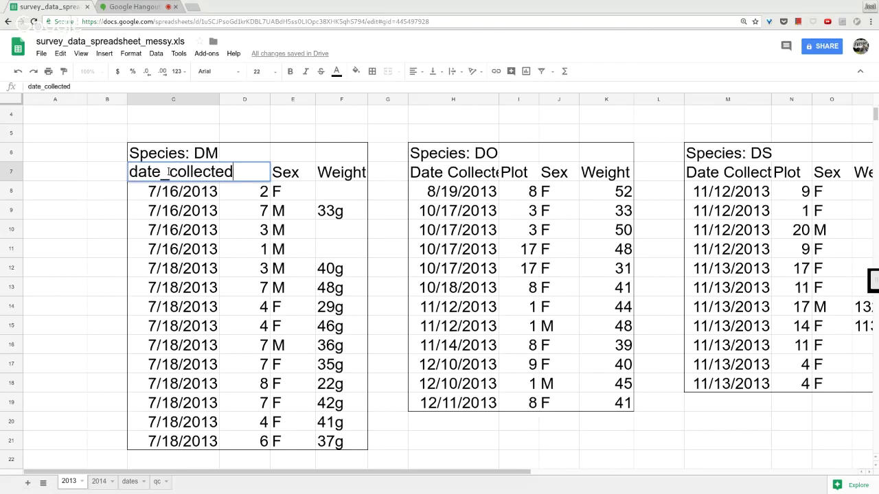
key("Return")
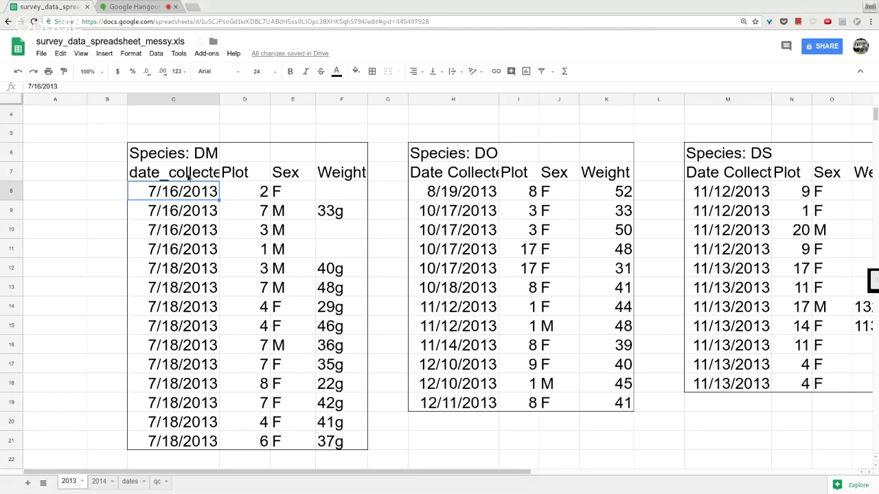
Step: Switch back to the Data Carpentry lesson and review the common mistakes of using multiple tables and multiple tabs
key("alt+Tab")
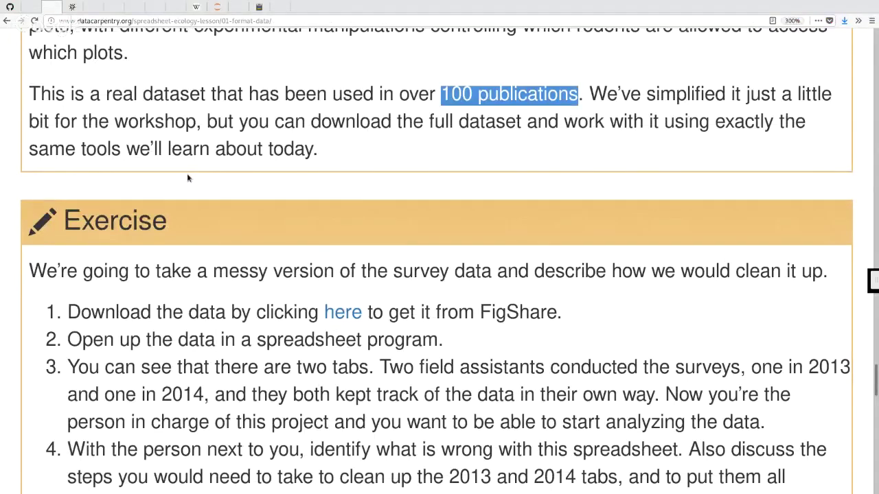
key("ctrl+Tab")
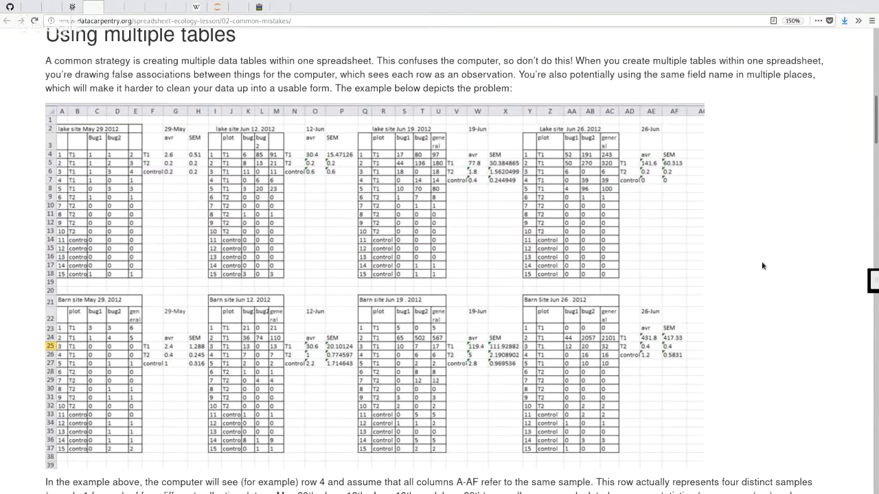
scroll(762, 266, "down", 3)
scroll(761, 266, "down", 10)
scroll(761, 266, "up", 2)
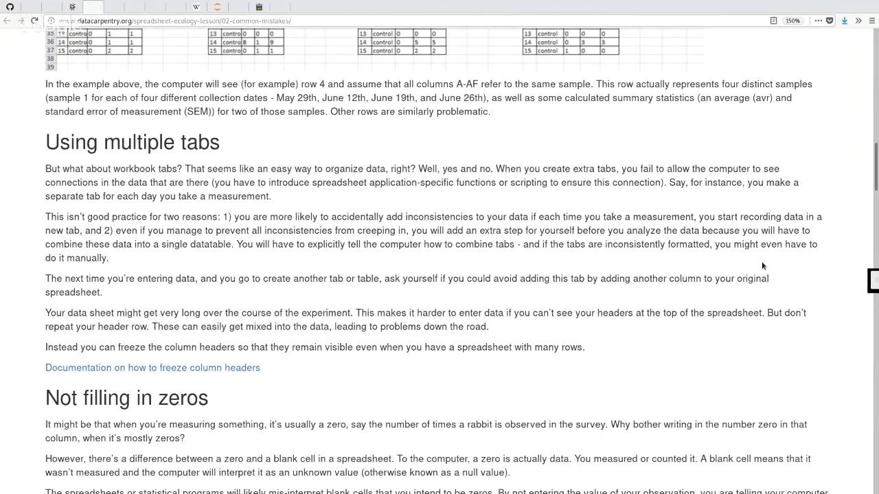
scroll(762, 265, "down", 3)
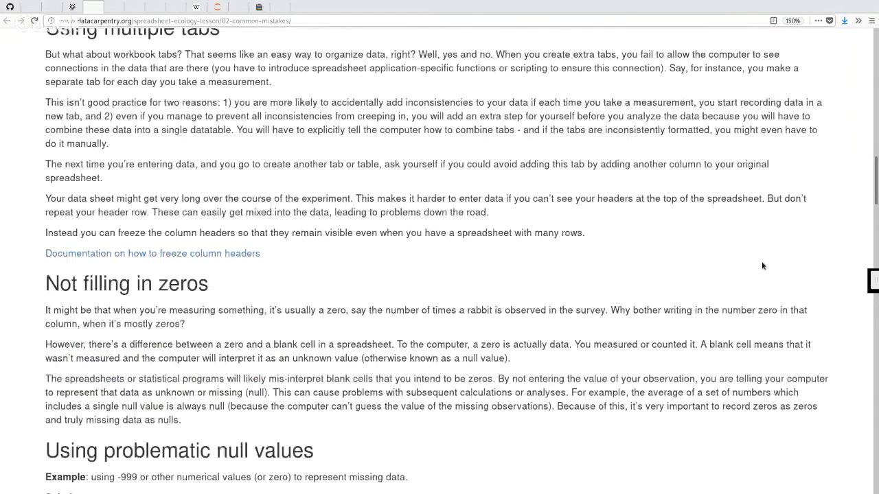
Step: Enlarge the page to 170% and review the sections on zeros and problematic null values, including Table 1
key("ctrl+plus")
scroll(763, 265, "down", 1)
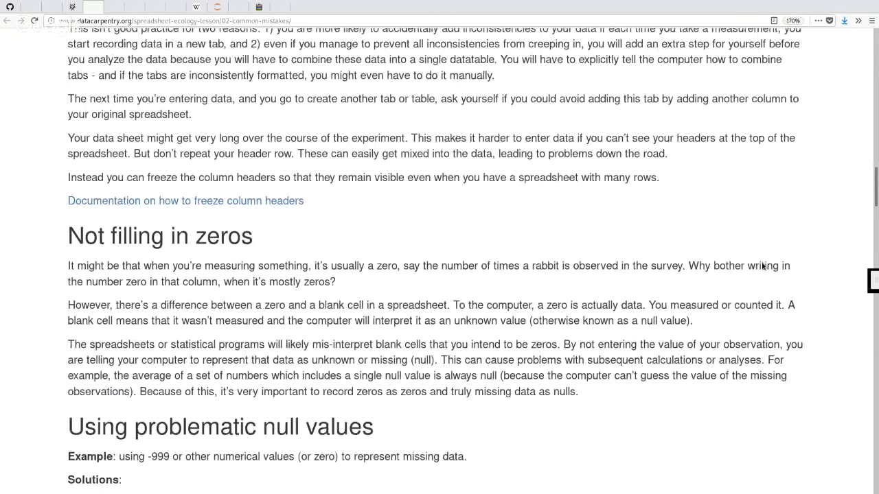
scroll(762, 265, "down", 4)
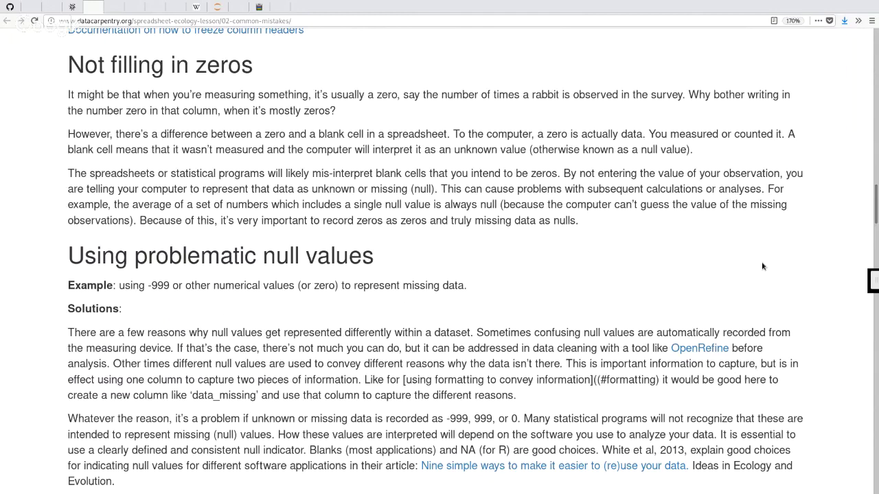
scroll(762, 266, "down", 1)
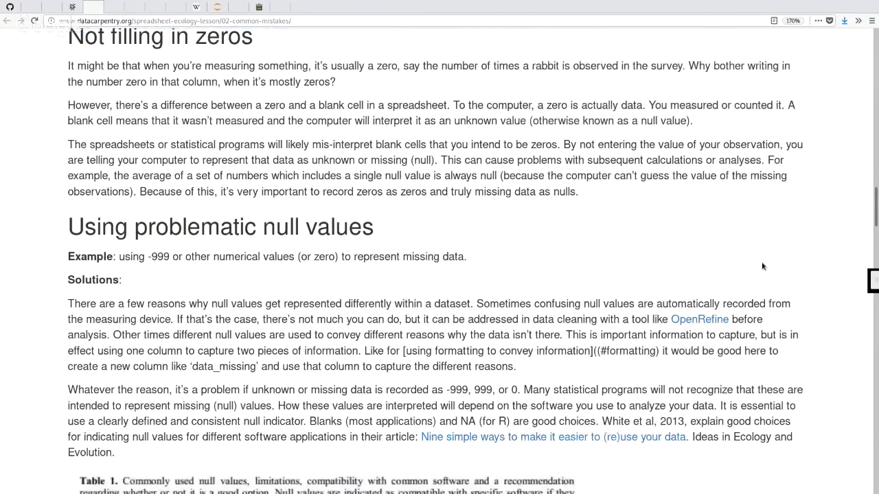
scroll(762, 267, "down", 3)
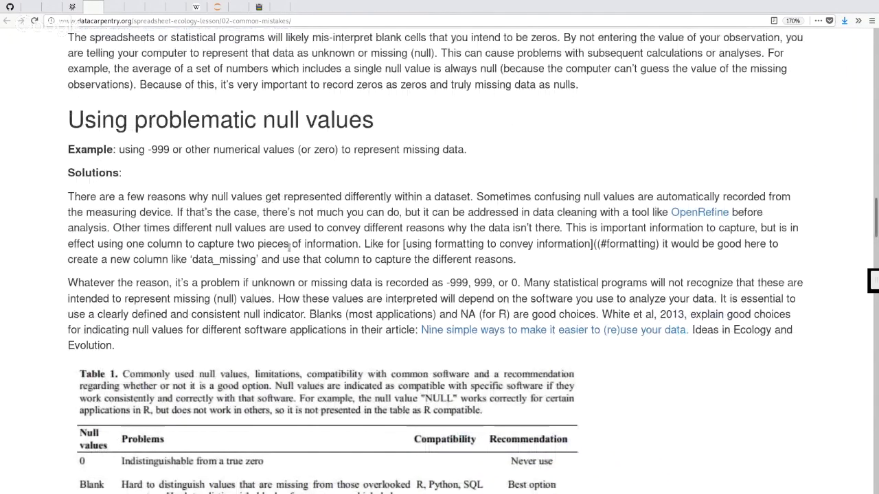
scroll(289, 251, "down", 6)
scroll(289, 250, "down", 3)
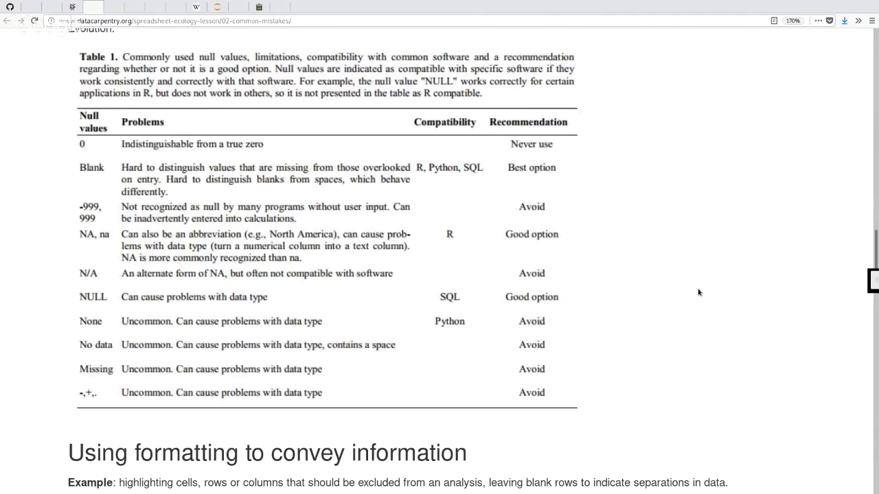
Step: Show the example of using formatting to convey information and return to the start of the Formatting problems page
scroll(698, 293, "down", 1)
scroll(698, 293, "down", 5)
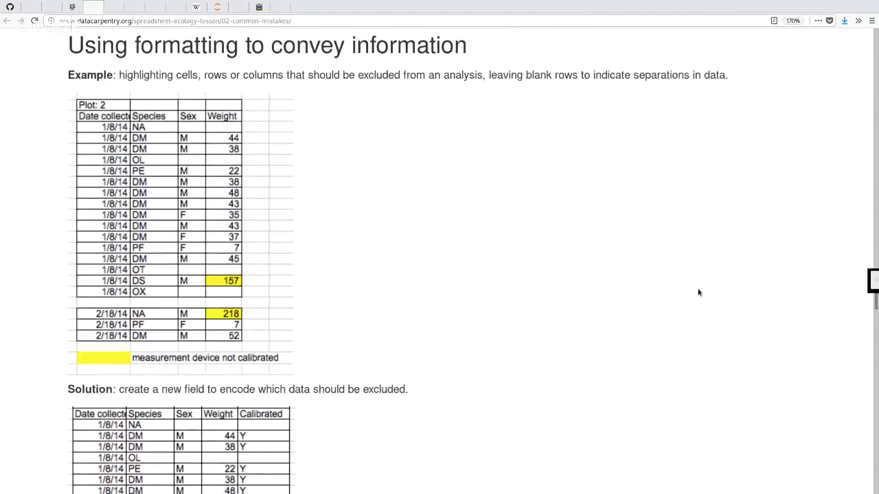
key("Tab")
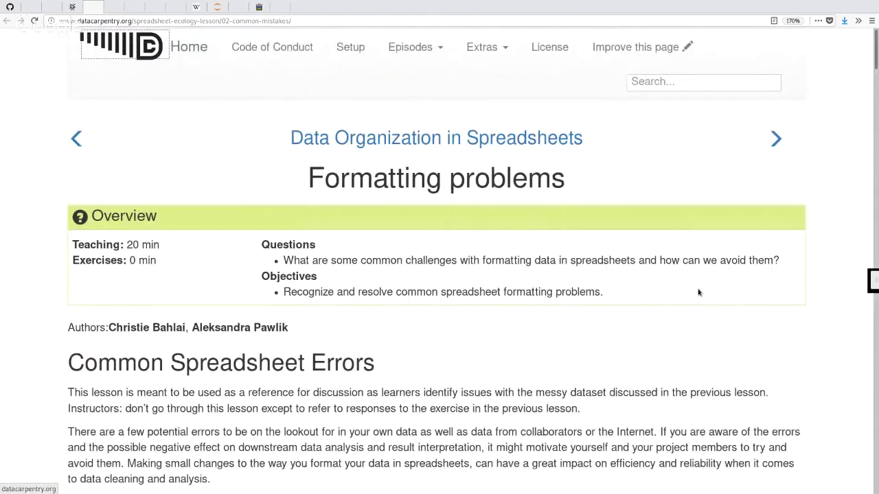
Step: Show the tidy data figure in the Good enough practices in scientific computing article and return to the Formatting problems lesson
left_click(79, 18)
type("journals.plos.org.myaccess.library.utoronto.ca/ploscompbiol/article?id=10.1371/journal.pcbi.1005510")
key("Return")
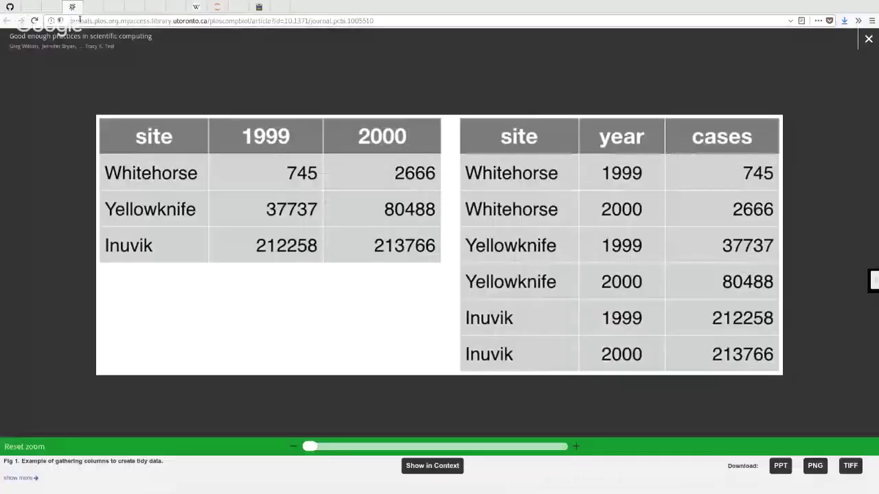
key("ctrl+Tab")
key("ctrl+shift+Tab")
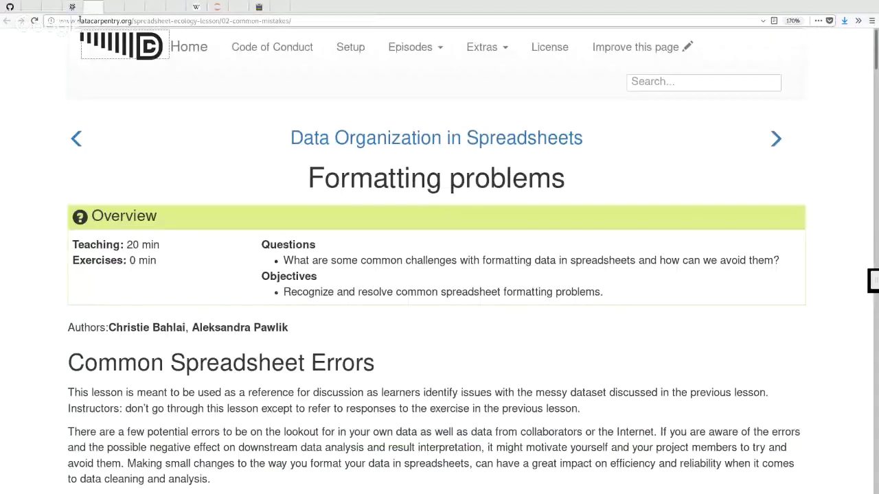
Step: Go to the lesson's section on using formatting to convey information, enlarge the page to 240%, and review its example and solution
scroll(305, 266, "down", 4)
scroll(305, 266, "down", 6)
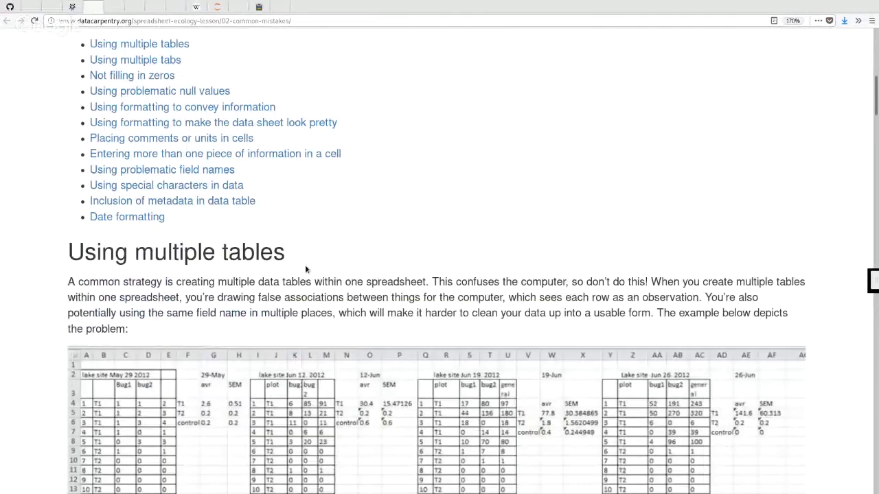
scroll(305, 266, "up", 5)
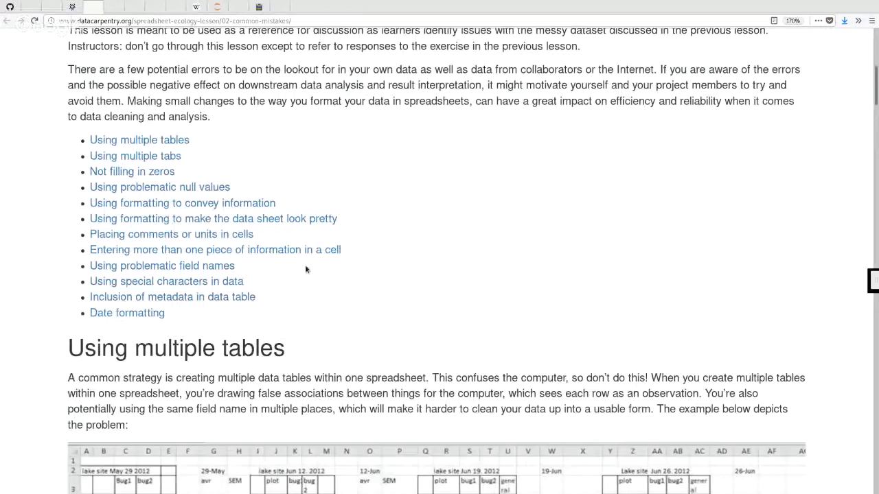
left_click(208, 204)
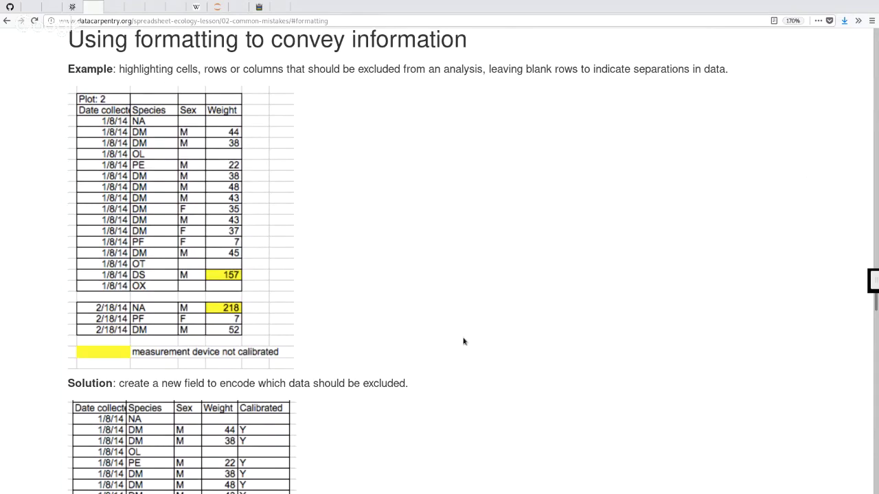
key("ctrl+plus")
key("ctrl+plus")
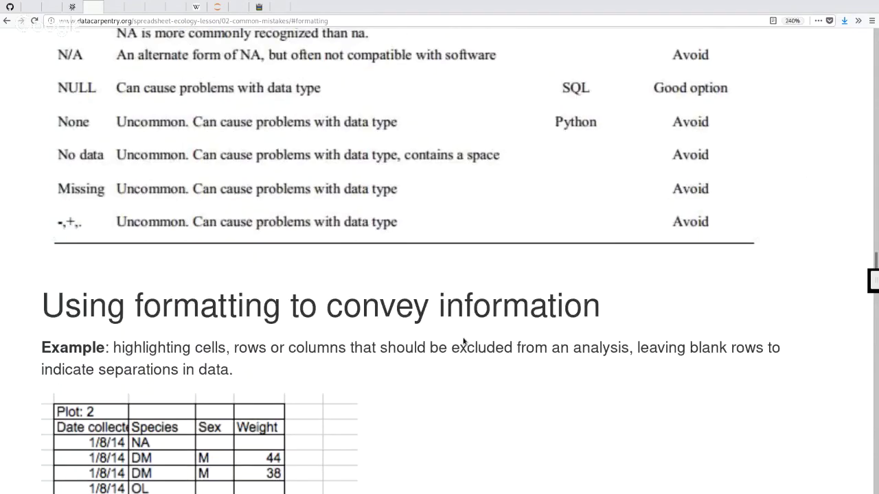
scroll(464, 341, "down", 5)
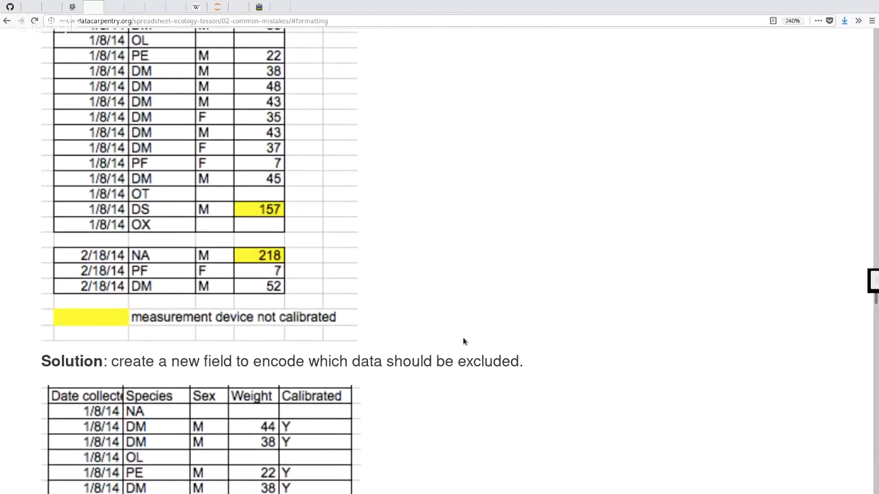
scroll(568, 355, "down", 4)
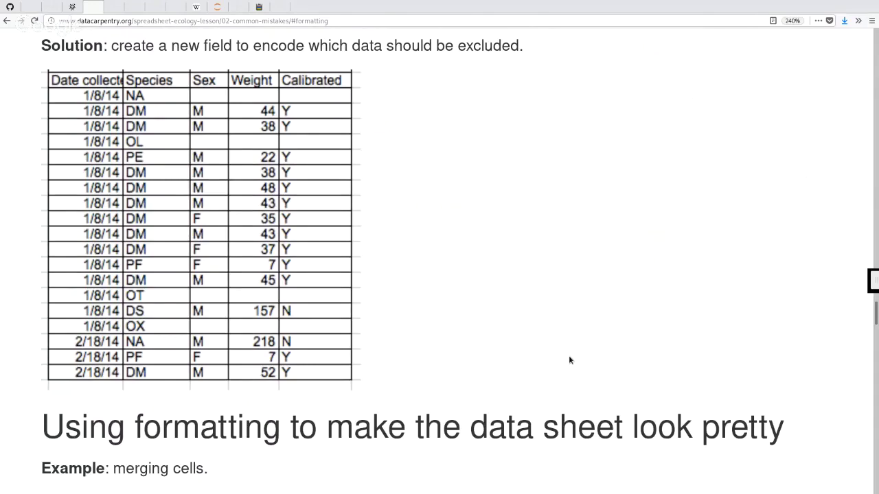
Step: Review the sections on making the data sheet look pretty and placing comments or units in cells, highlighting parts of their headings
scroll(568, 360, "down", 3)
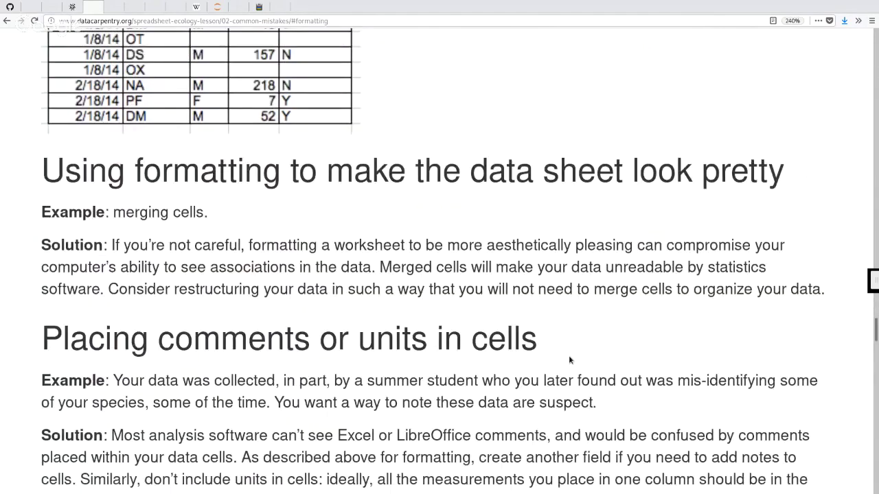
scroll(569, 356, "down", 1)
left_click_drag(108, 123, 412, 129)
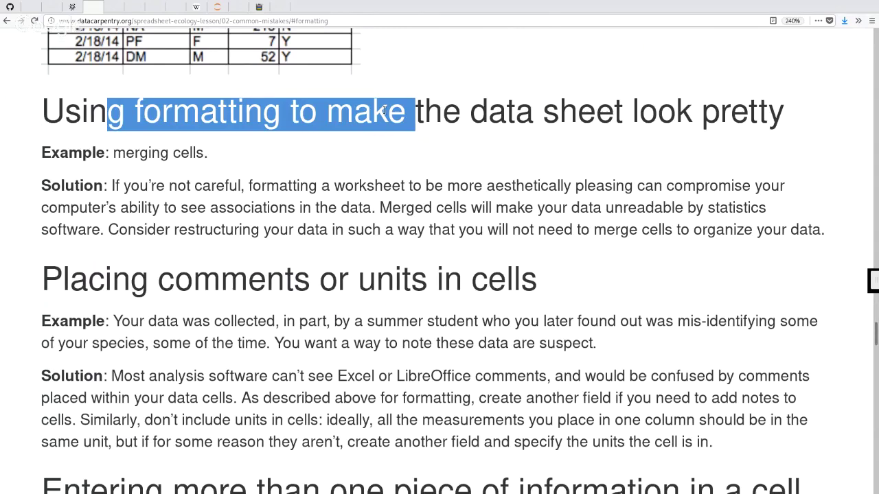
left_click_drag(295, 274, 444, 279)
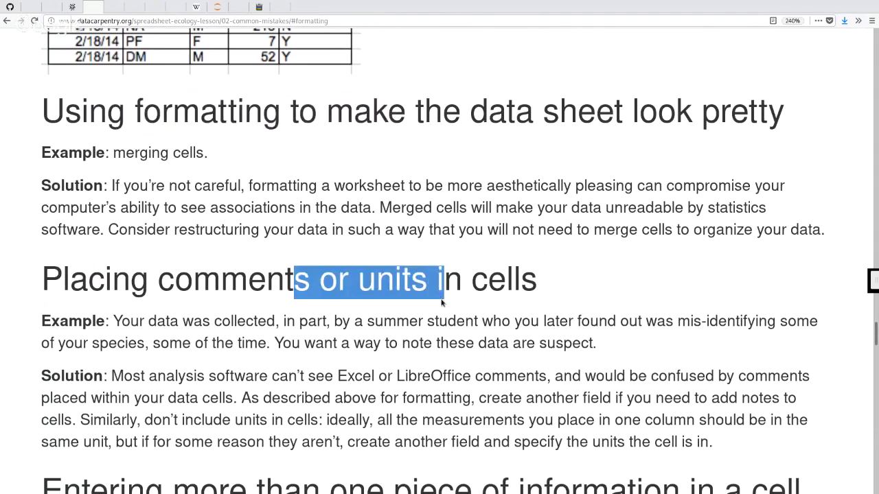
scroll(440, 299, "down", 1)
scroll(440, 299, "down", 2)
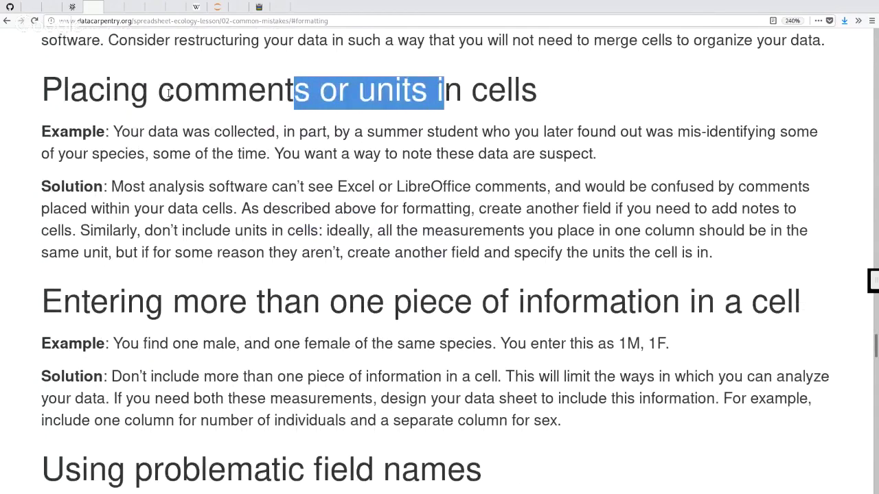
left_click_drag(174, 90, 286, 97)
Step: Review the sections on multiple pieces of information in a cell and problematic field names, highlighting the Maximum Temp (°C) example
left_click_drag(108, 302, 512, 319)
scroll(512, 319, "down", 2)
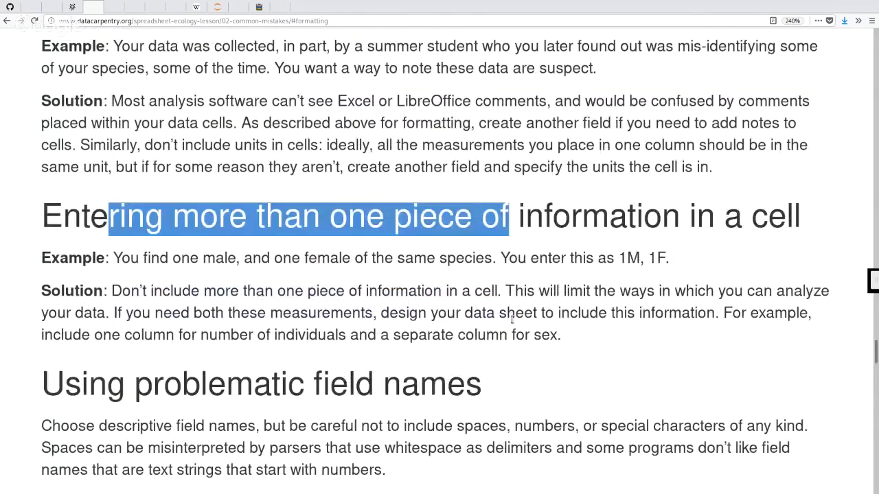
scroll(512, 319, "down", 7)
left_click_drag(164, 91, 350, 108)
scroll(496, 213, "down", 4)
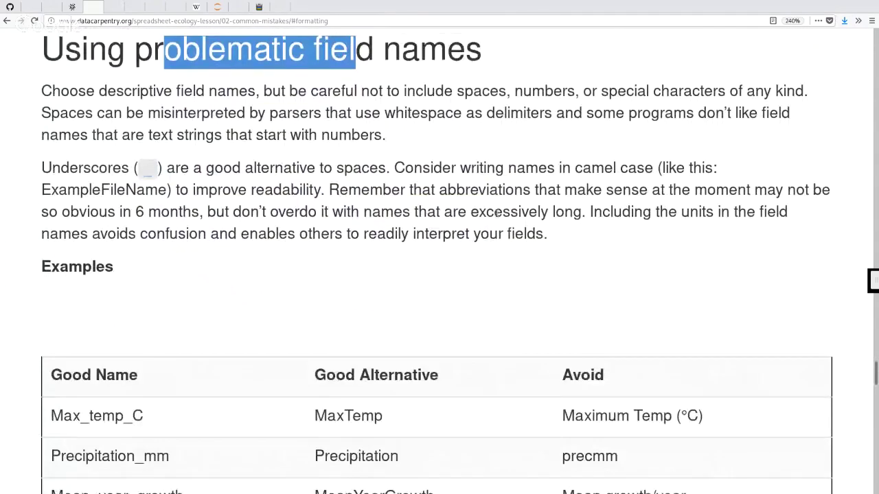
scroll(497, 213, "down", 2)
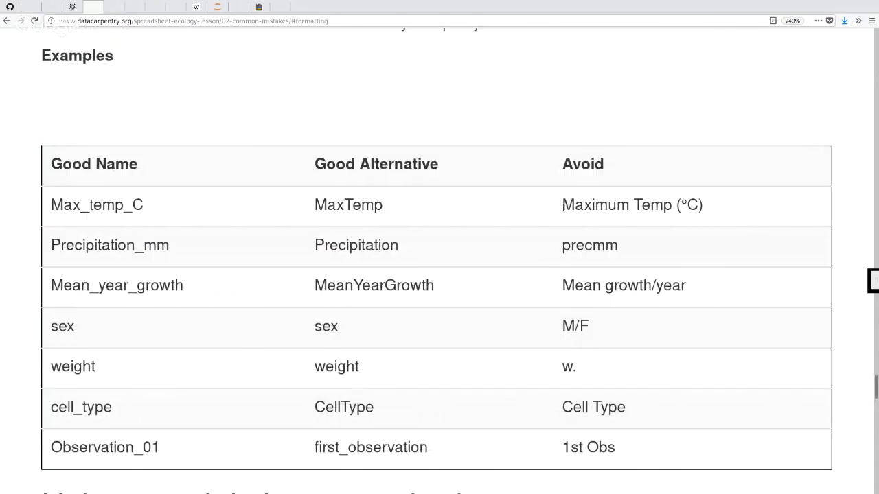
left_click_drag(563, 205, 739, 222)
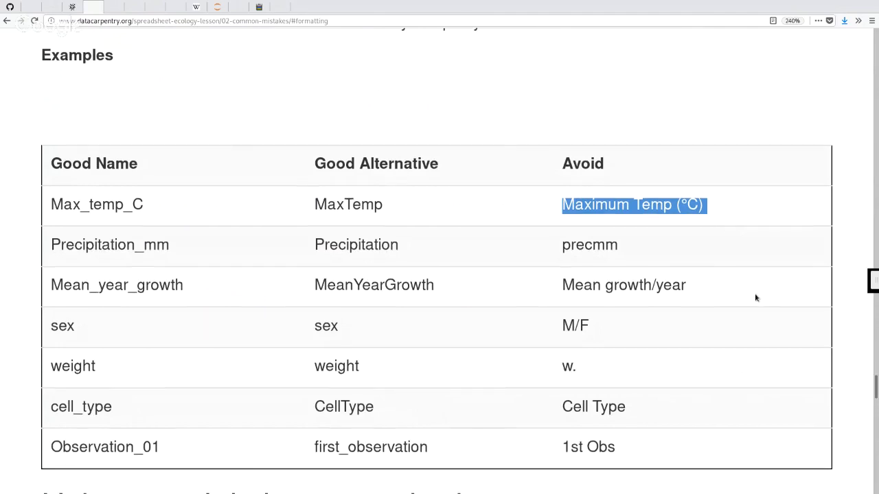
Step: Show the section on using special characters in data and highlight part of its heading
scroll(755, 297, "down", 1)
scroll(755, 297, "down", 5)
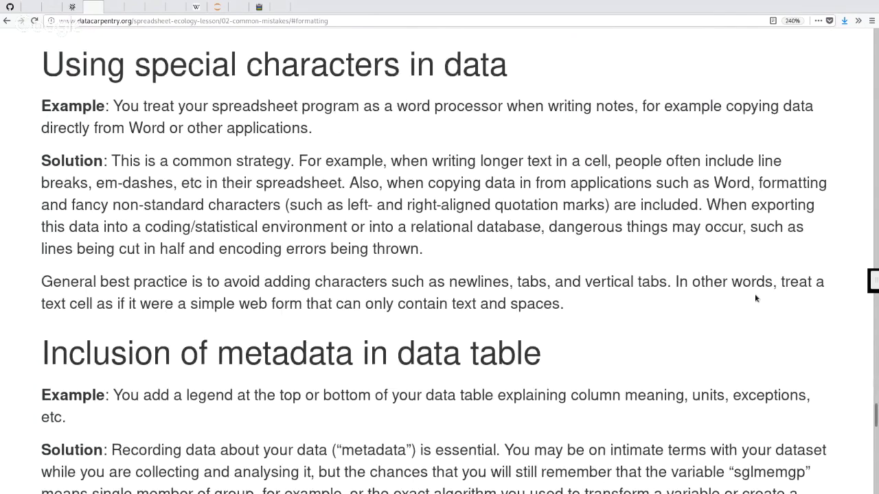
scroll(755, 297, "up", 1)
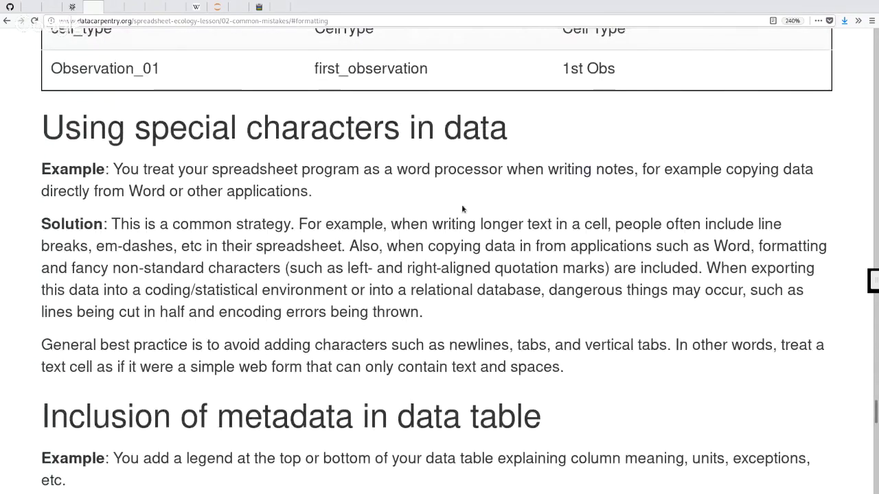
left_click_drag(76, 130, 440, 141)
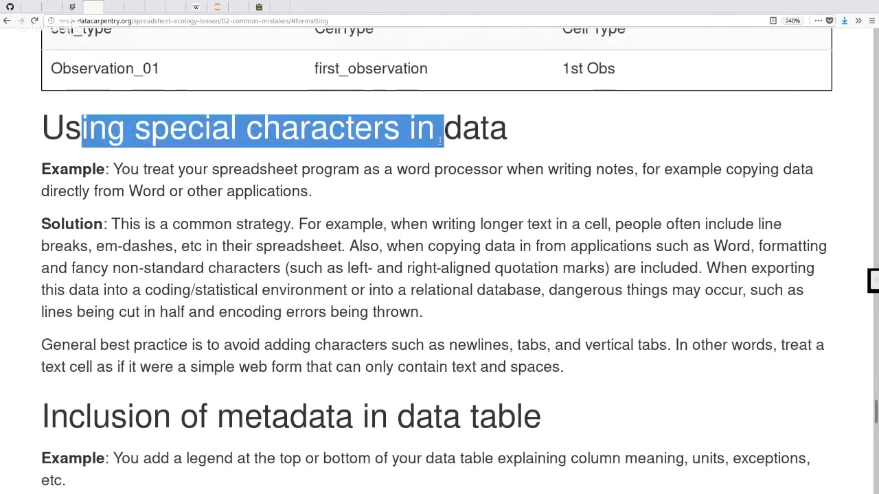
Step: Review the section on inclusion of metadata in the data table, highlighting its heading, and continue to the Key Points
scroll(491, 250, "down", 4)
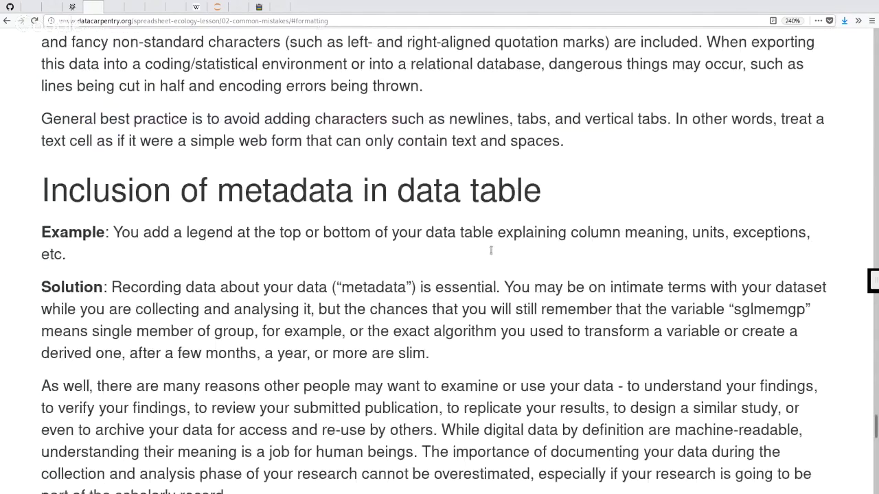
scroll(491, 250, "down", 2)
left_click_drag(68, 102, 481, 105)
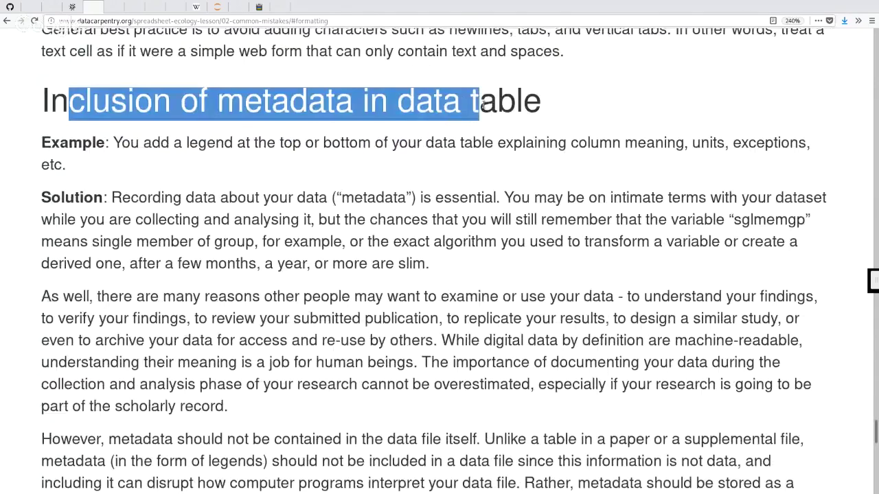
scroll(485, 131, "down", 1)
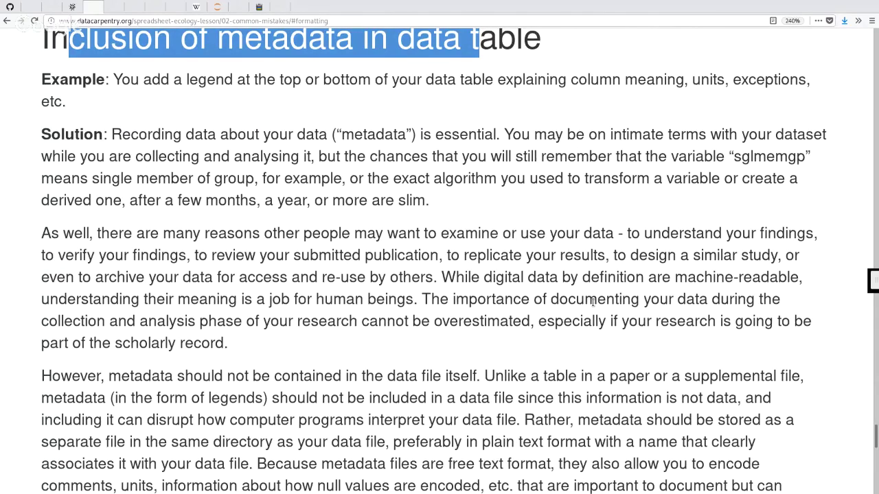
scroll(593, 302, "down", 5)
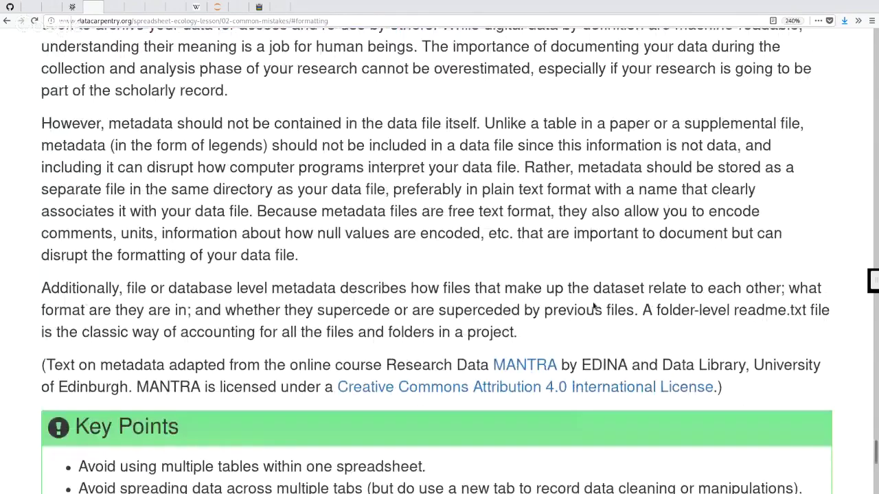
scroll(593, 306, "down", 9)
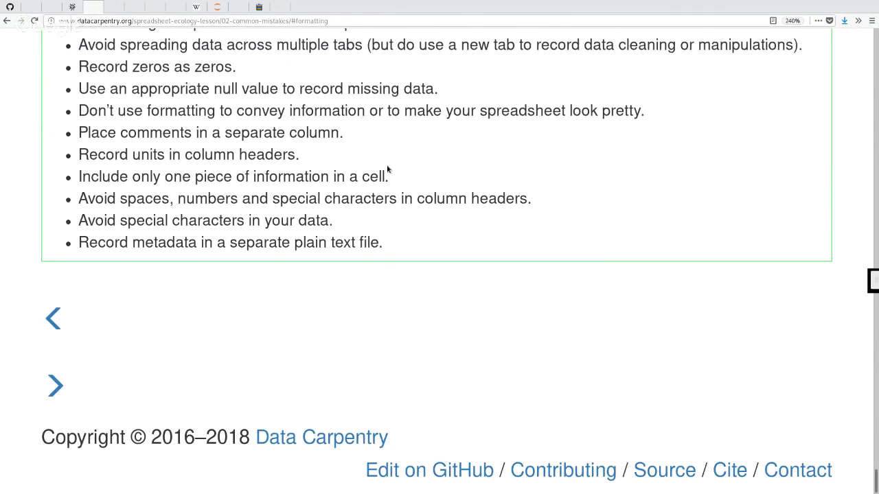
Step: Switch to the dates-as-data lesson page, enlarge it to 240%, and review date formats, highlighting how Excel counts days from its default date
key("ctrl+Tab")
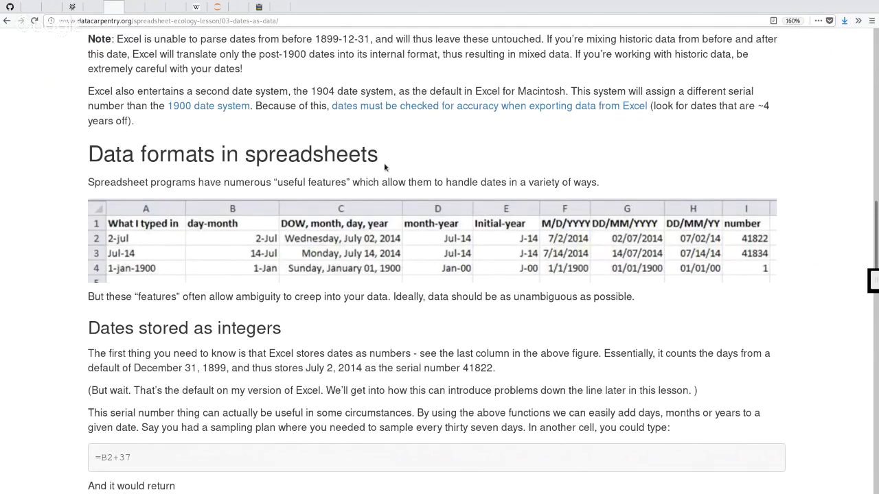
scroll(384, 166, "up", 3)
key("ctrl+plus")
key("ctrl+plus")
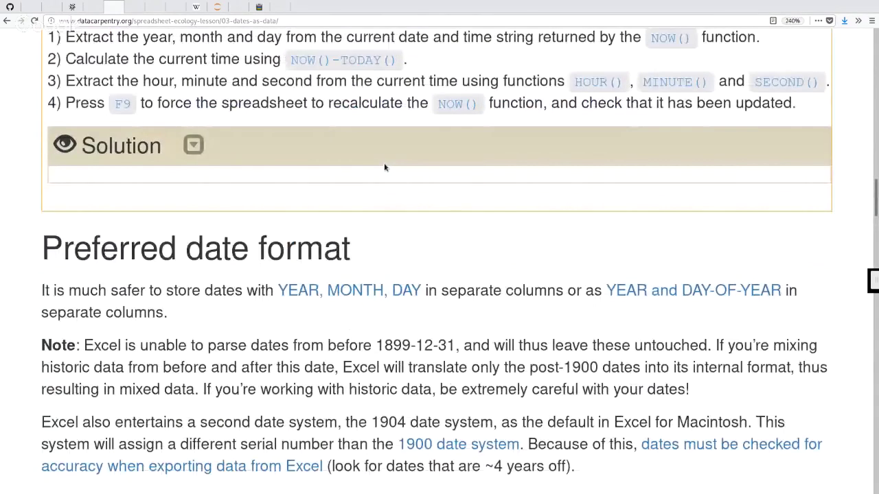
scroll(384, 167, "down", 5)
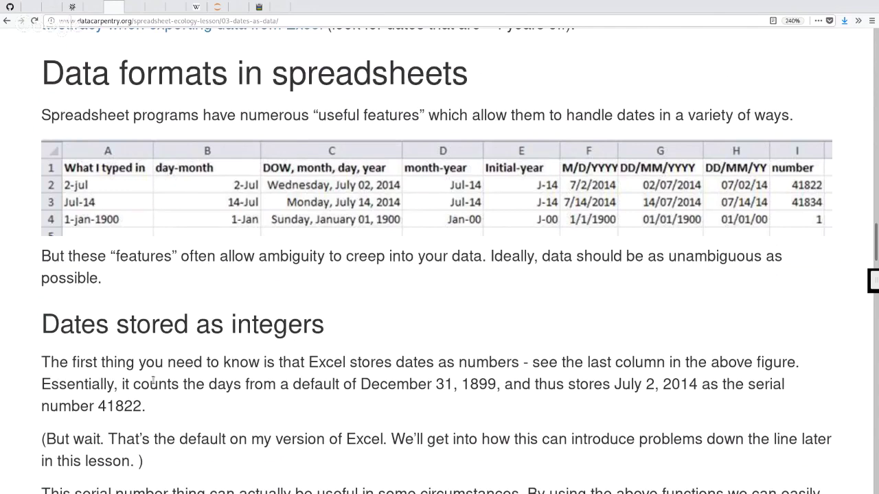
left_click_drag(122, 389, 475, 382)
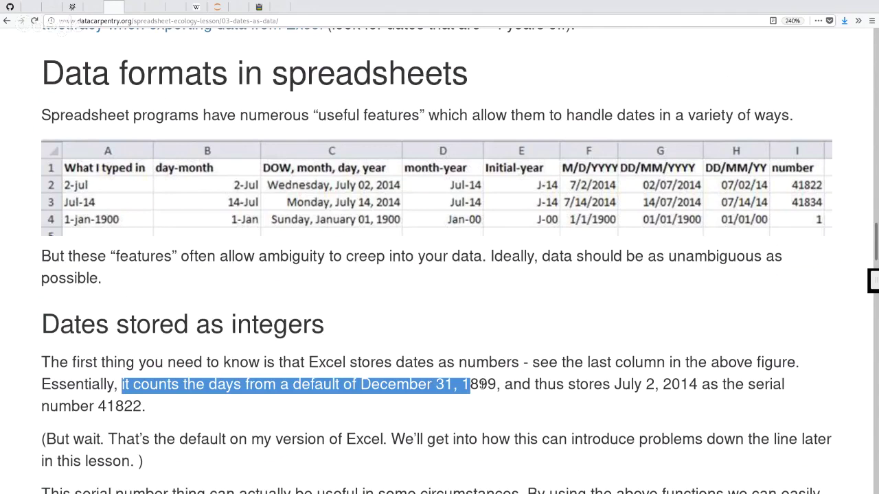
left_click(482, 311)
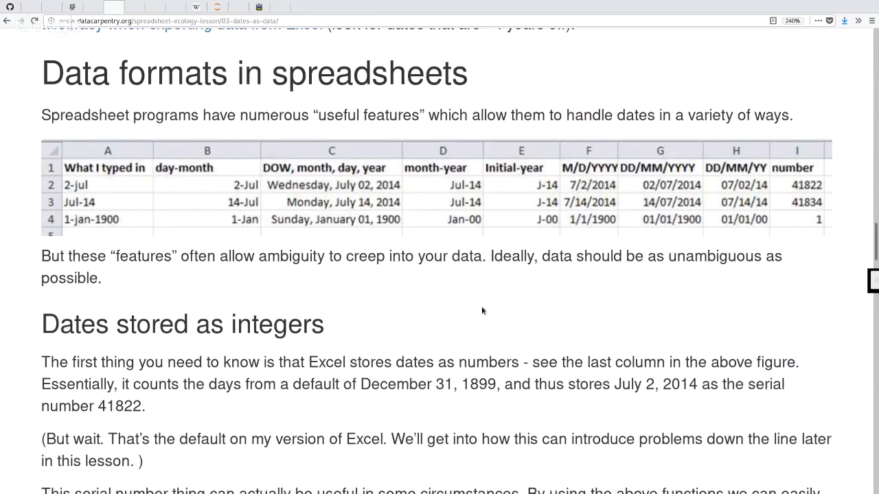
scroll(482, 310, "down", 6)
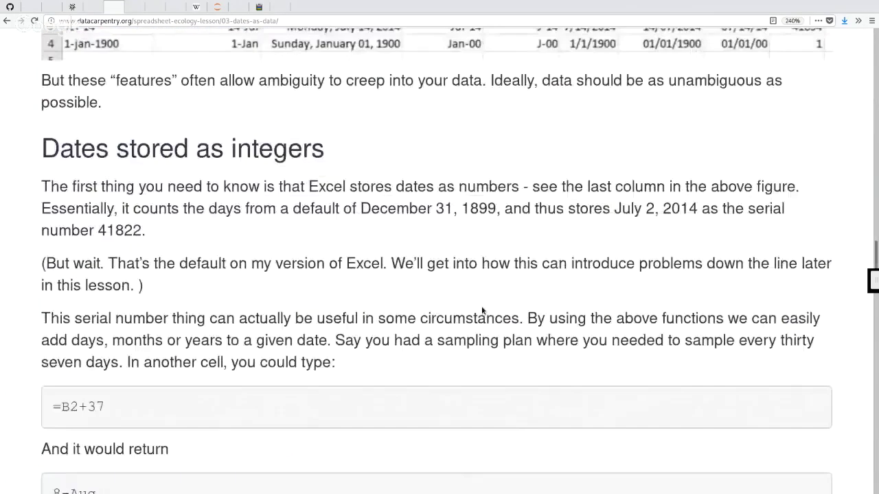
scroll(481, 311, "up", 6)
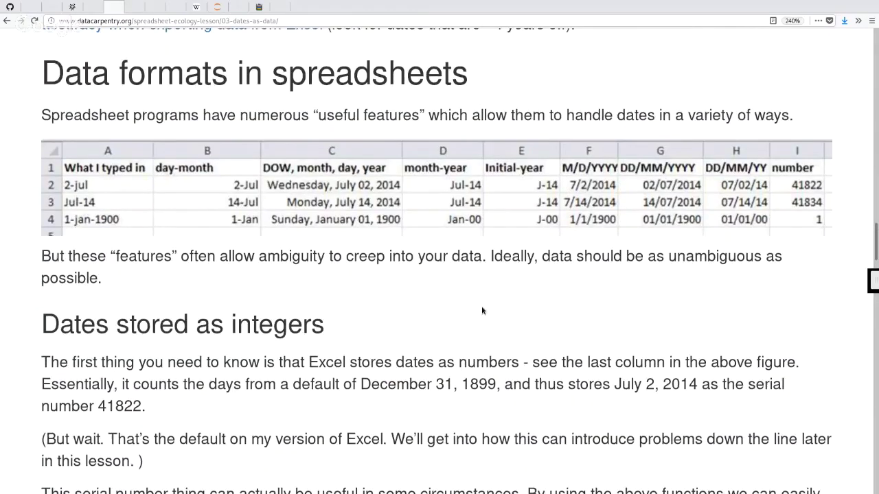
Step: Switch to the dates sheet of survey_data_spreadsheet_messy.xls and enter the column header Year in cell E2
key("alt+Tab")
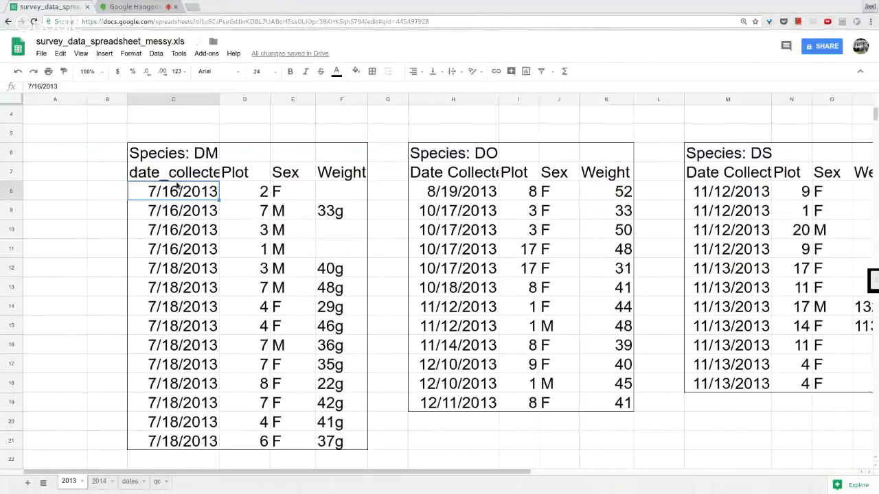
left_click(135, 482)
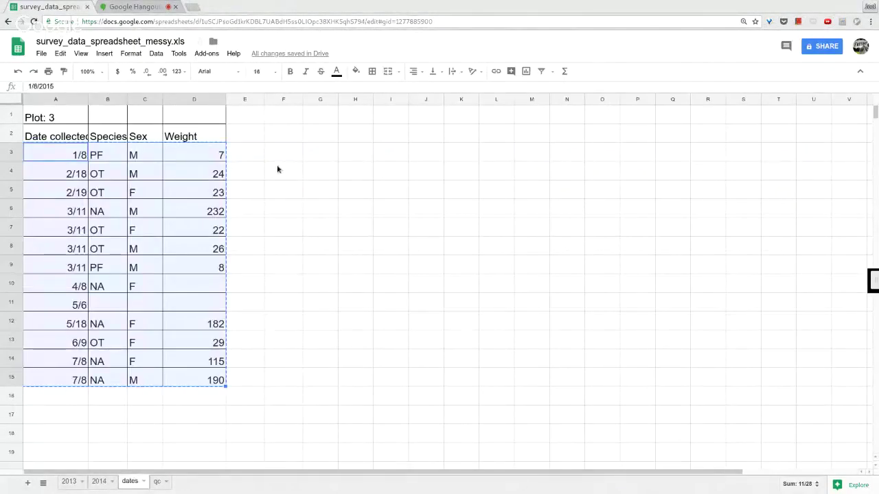
left_click(256, 159)
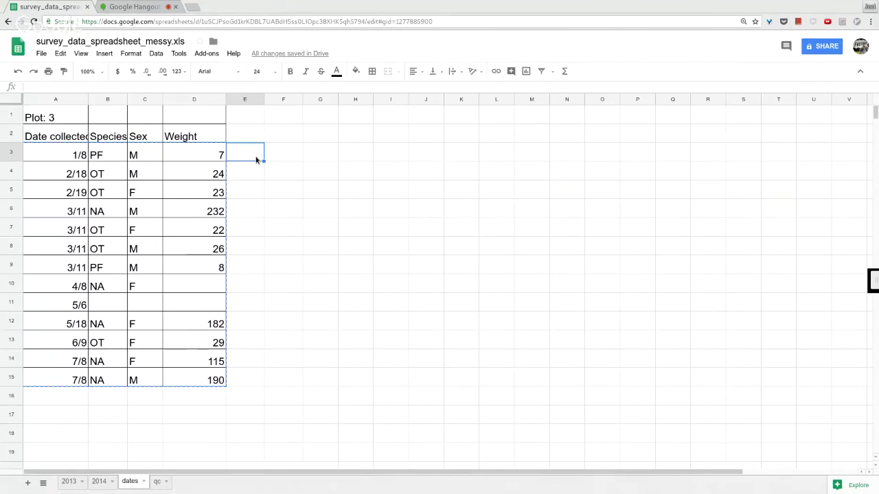
left_click(253, 171)
left_click(254, 153)
key("Up")
type("ear")
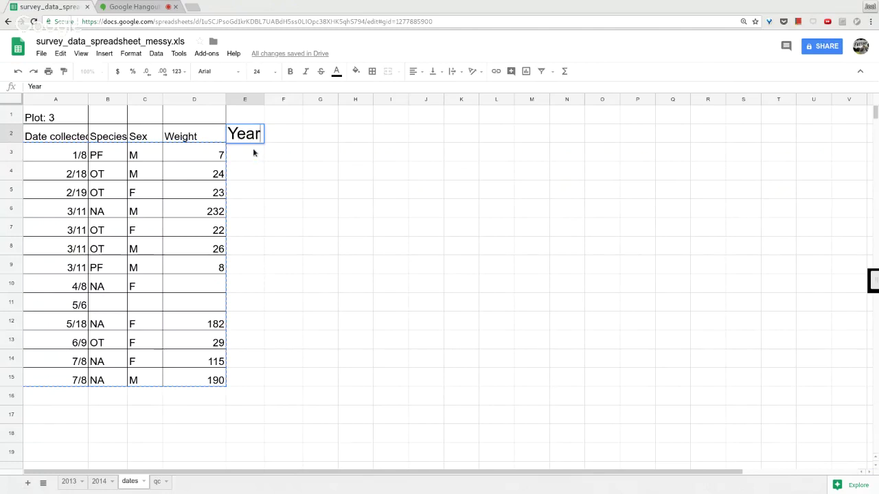
key("Return")
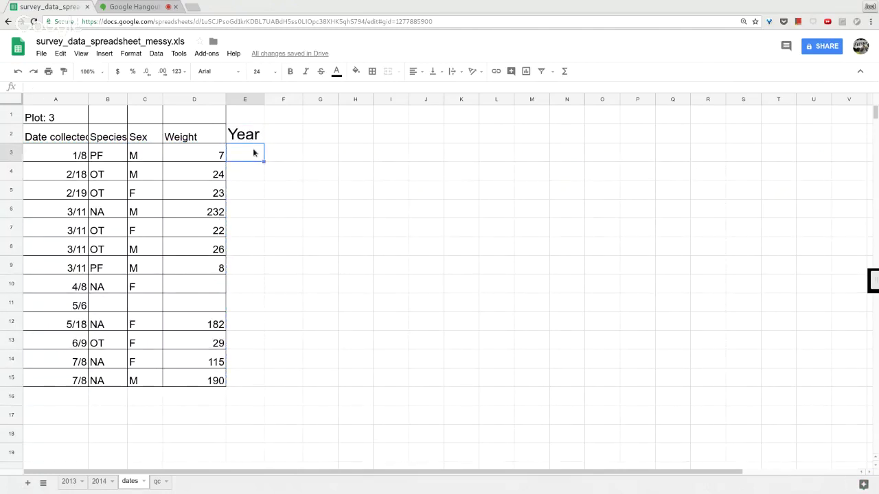
Step: Enter the formula =year(A3) in cell E3 to extract the year from the first collection date
type("=year(")
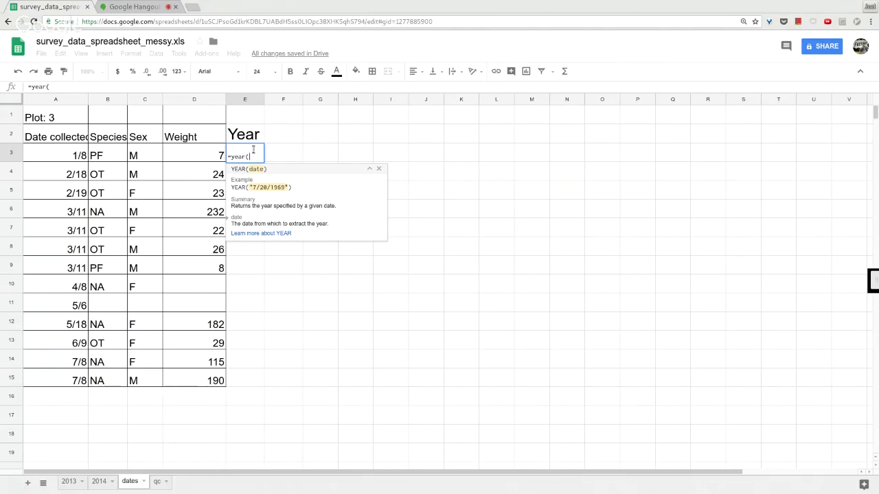
key("Left")
key("Left")
key("Left")
key("Left")
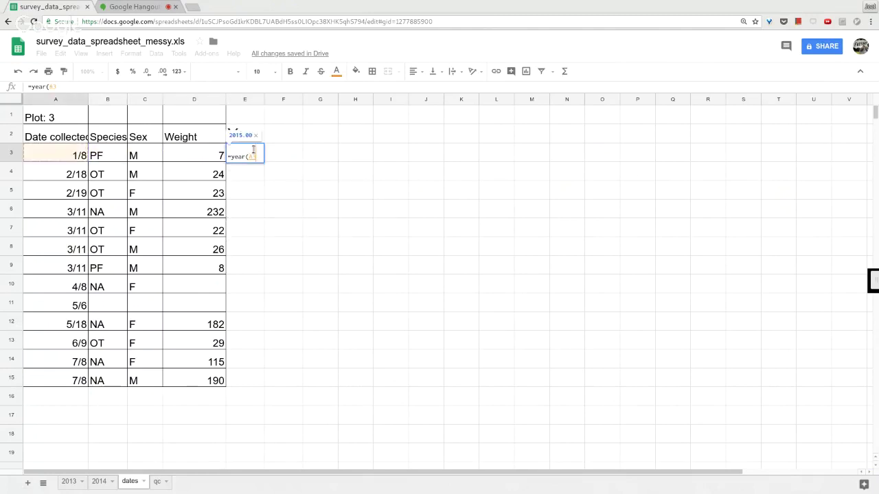
key("Return")
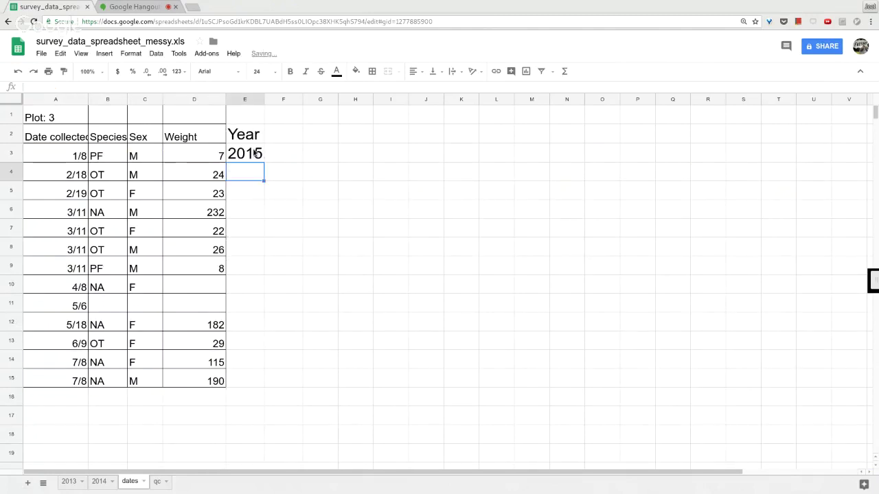
Step: Enter the column headers month in cell F2 and day in cell G2
left_click(258, 156)
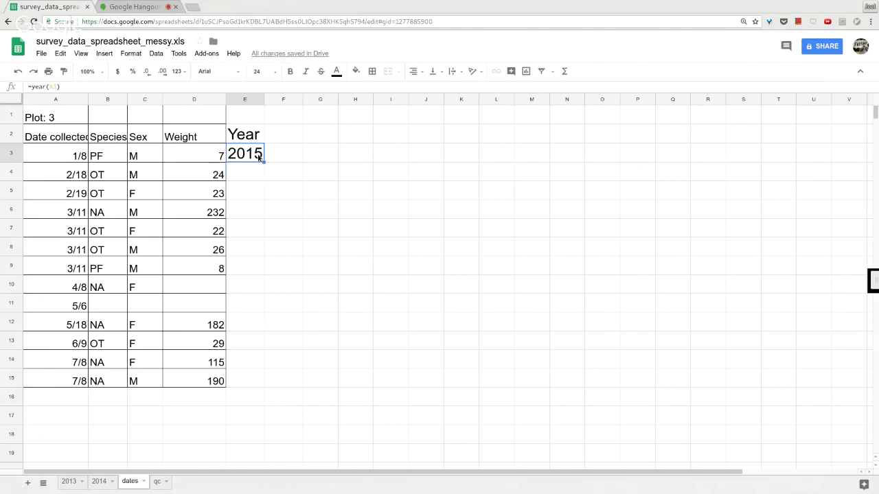
key("Up")
key("Right")
type("M")
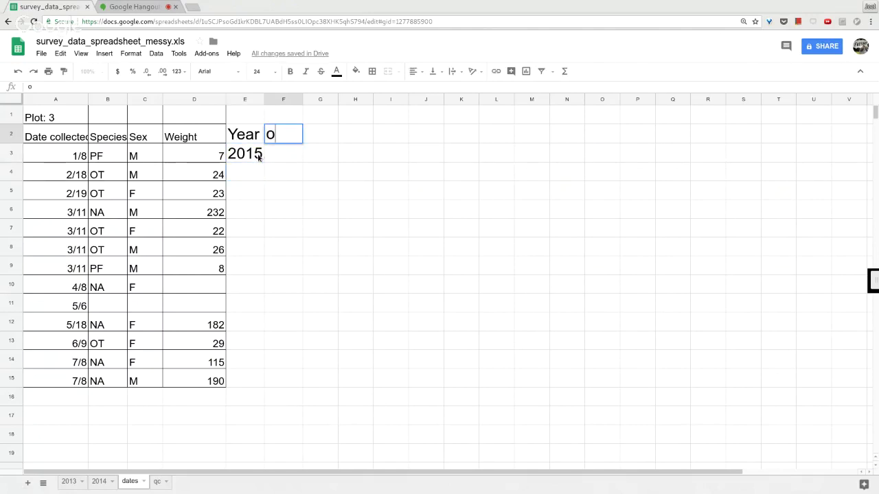
type("on")
key("BackSpace")
key("BackSpace")
key("BackSpace")
type("month")
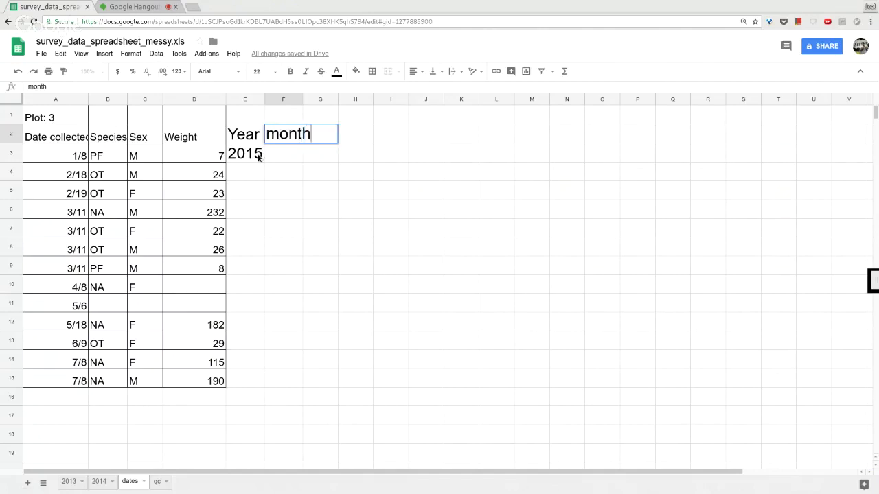
key("Tab")
type("day")
key("Return")
Step: Change the header in cell E2 to lowercase year
key("Up")
key("Left")
key("Left")
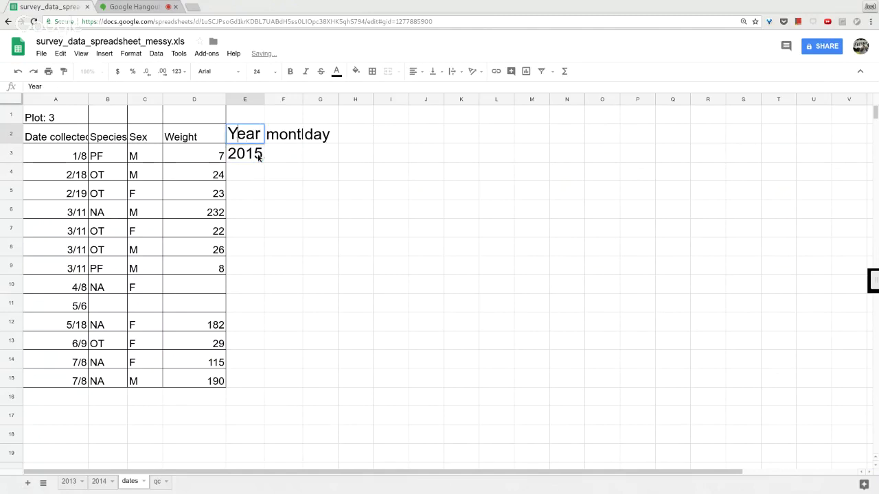
type("year")
key("Return")
Step: Enter a month formula in cell F3 that extracts the month from the date in A3
key("Right")
type("=month(")
key("Left")
key("Left")
key("Left")
key("Left")
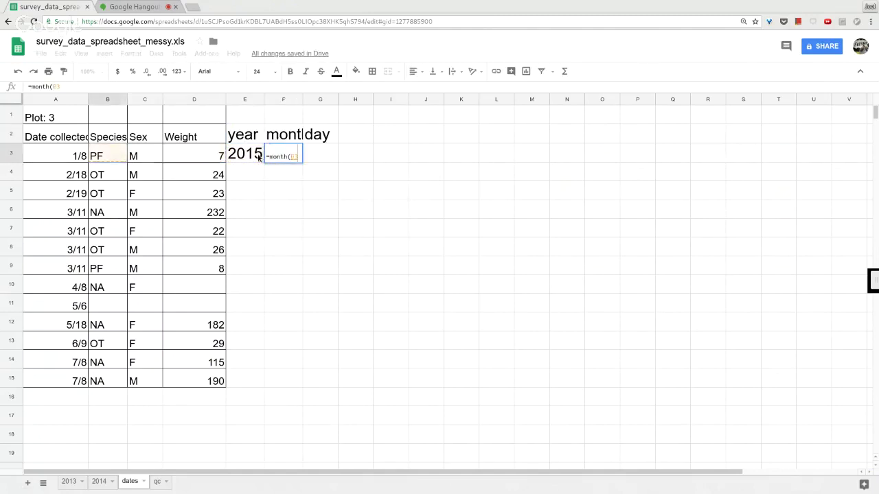
key("Return")
Step: Enter a day formula in cell G3 that extracts the day from the date in A3
key("Up")
key("Right")
type("=d")
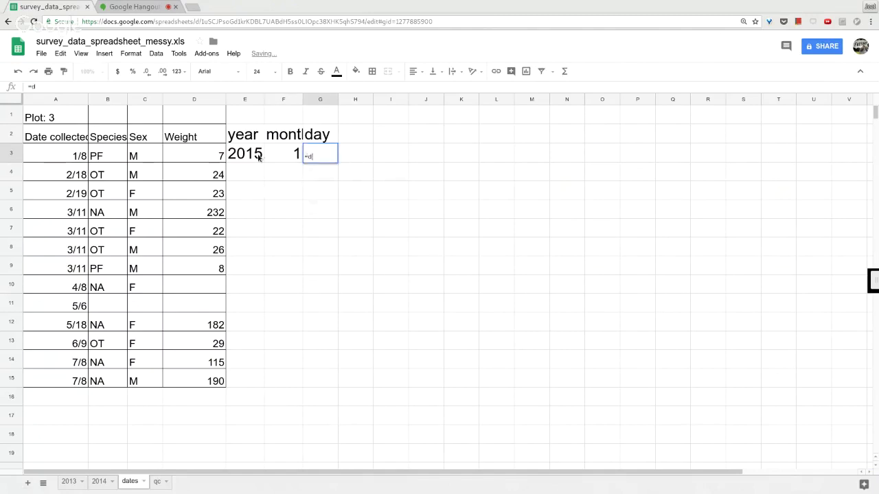
type("ay(")
key("Left")
key("Left")
key("Left")
key("Left")
key("Left")
key("Left")
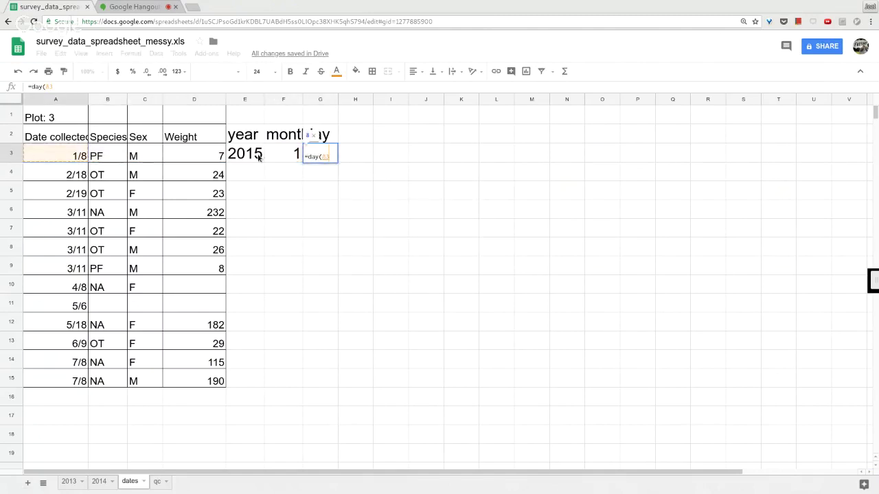
key("Return")
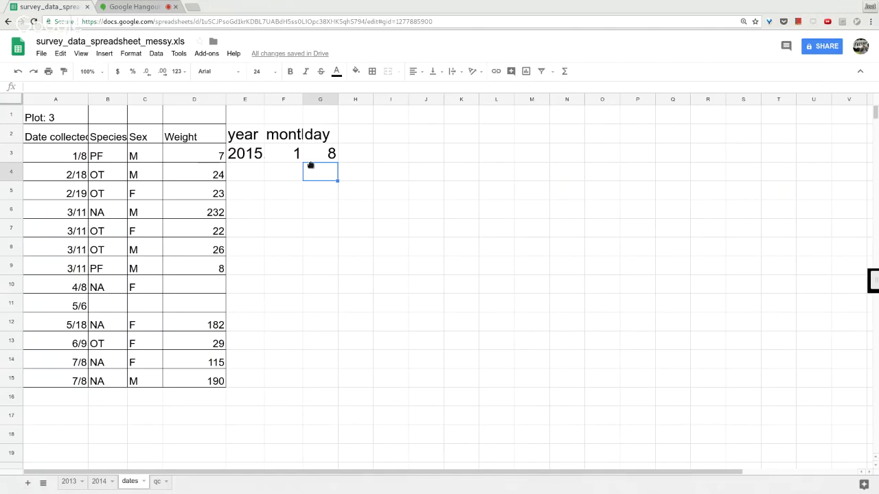
Step: Switch to the Wikipedia article on ISO 8601 and review its introduction and date examples
key("alt+Tab")
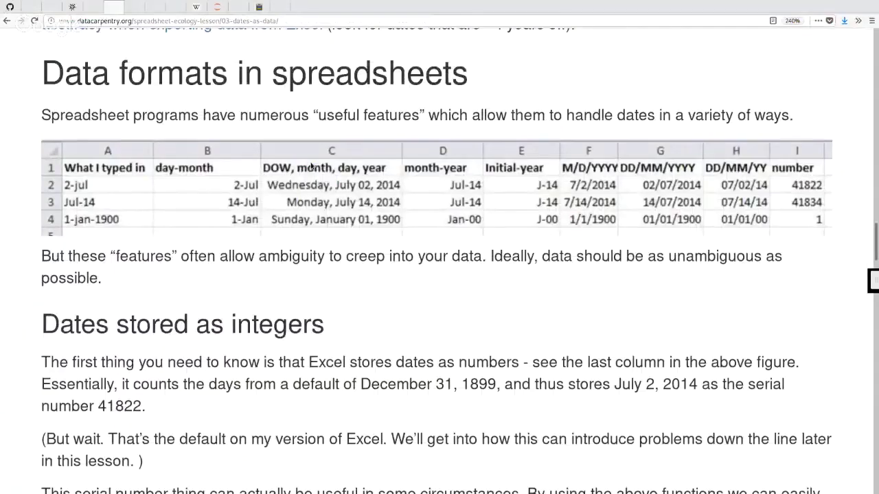
left_click(275, 13)
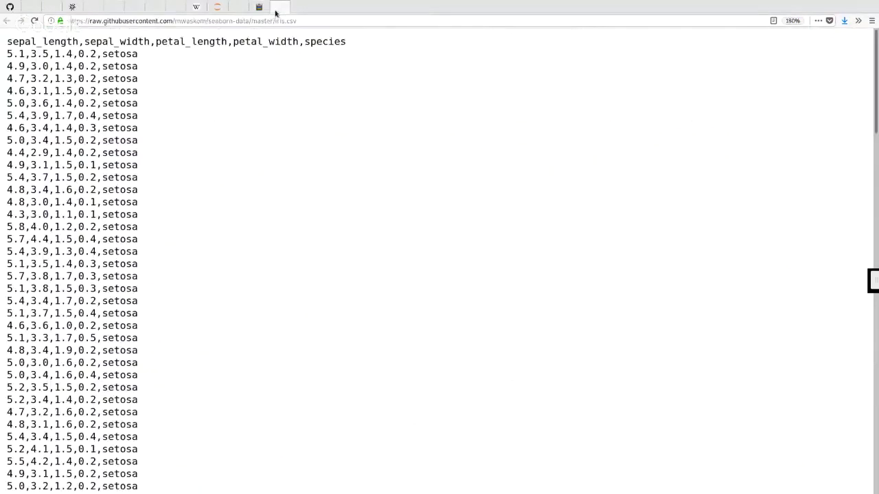
scroll(276, 13, "up", 4)
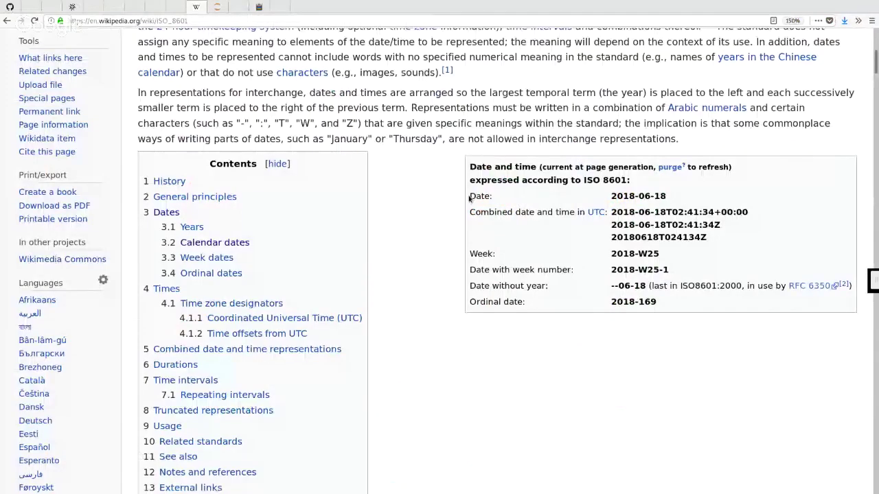
scroll(514, 296, "up", 5)
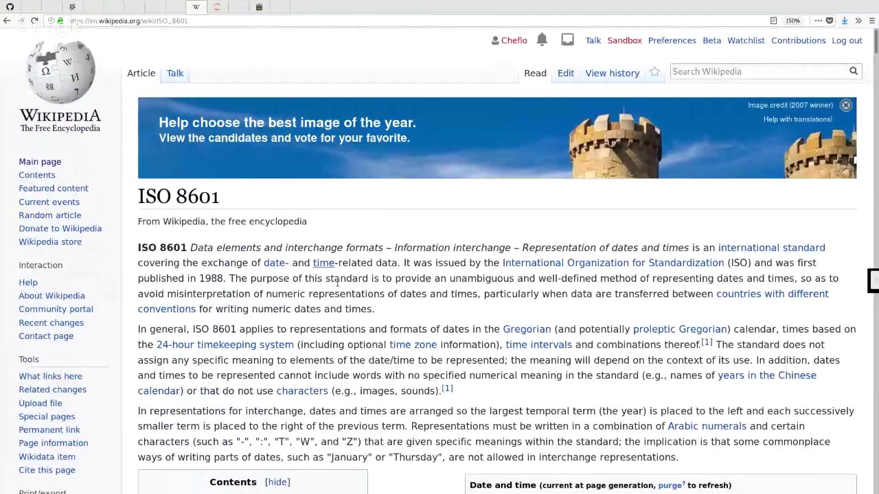
scroll(337, 283, "down", 1)
scroll(581, 369, "down", 3)
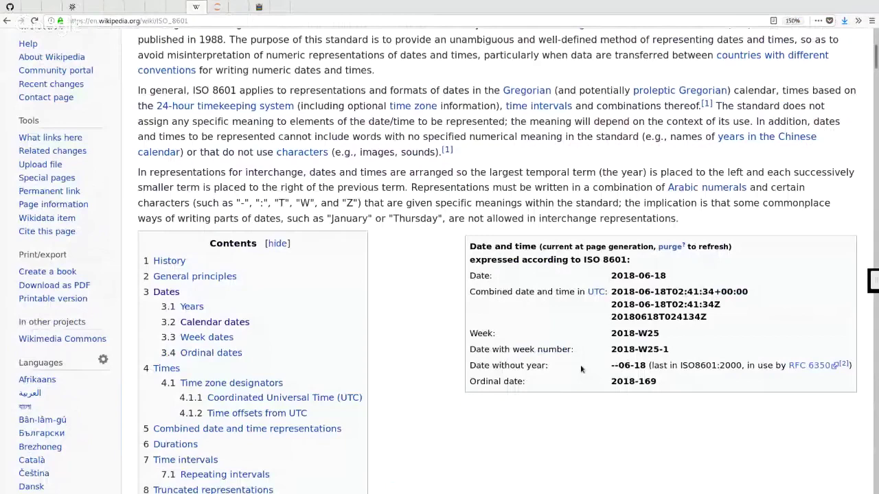
Step: Enlarge the ISO 8601 article to 220% and highlight the example date, followed by the combined date and time
key("ctrl+plus")
key("ctrl+plus")
key("ctrl+plus")
key("ctrl+plus")
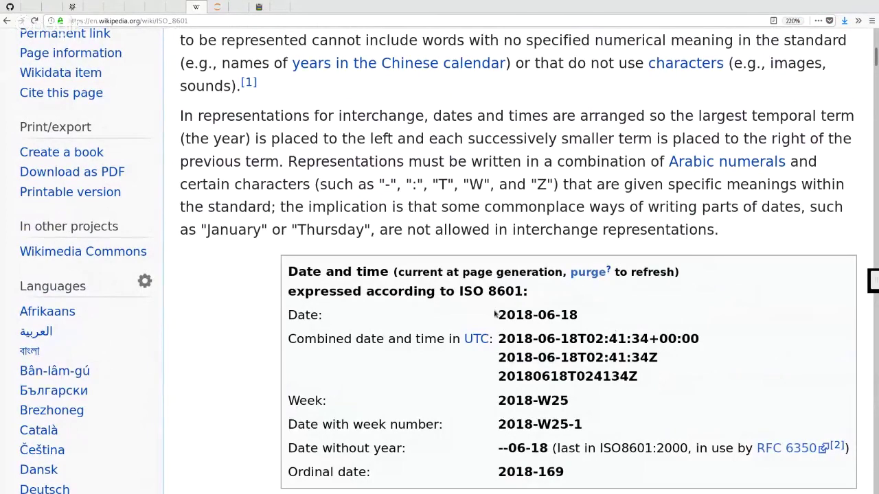
left_click_drag(496, 315, 592, 309)
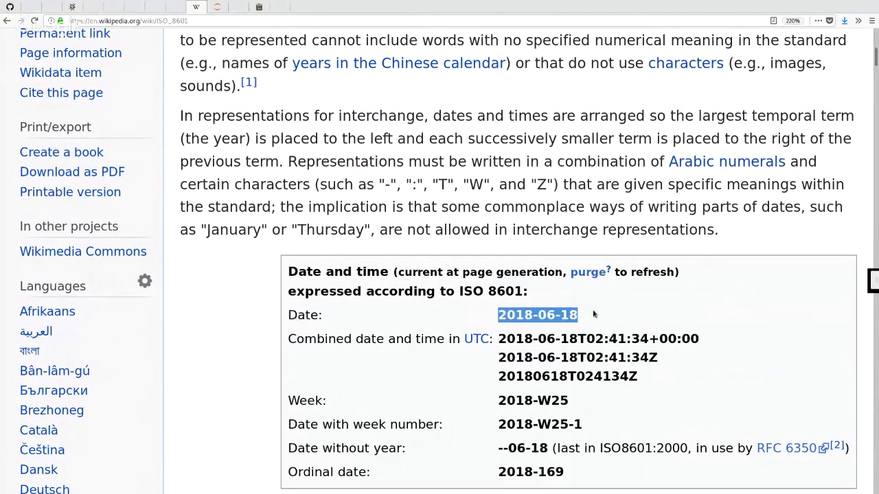
left_click_drag(499, 342, 646, 352)
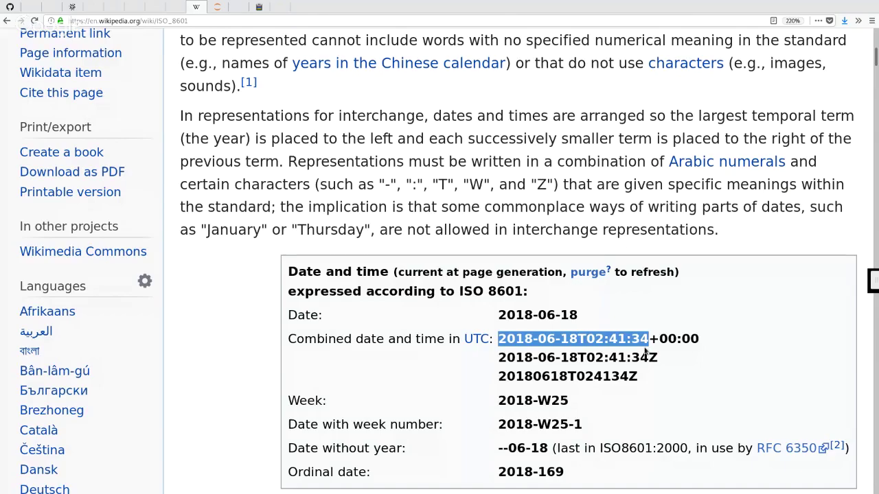
Step: Return to the survey spreadsheet, show the qc sheet, and enlarge the page to 150%
key("alt+Tab")
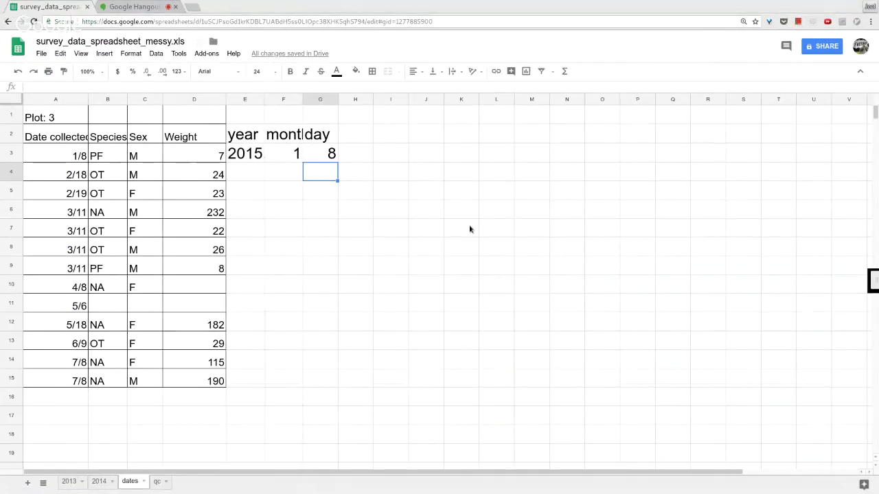
left_click(157, 482)
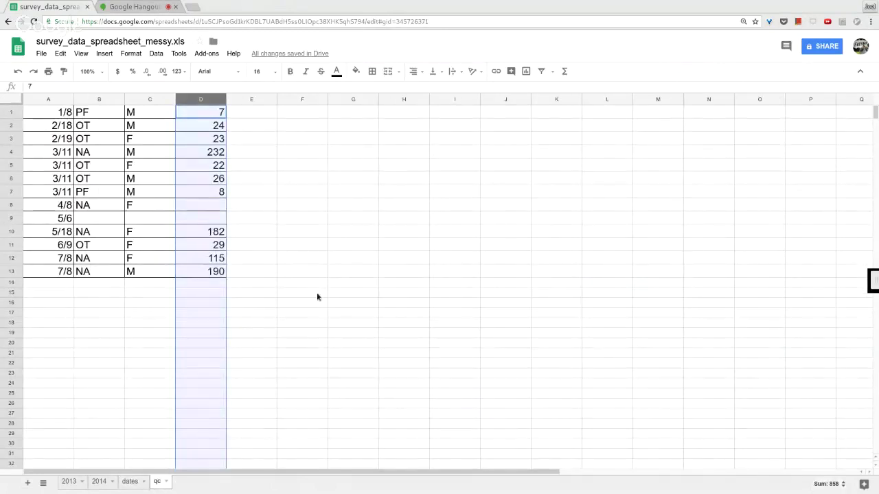
left_click(244, 195)
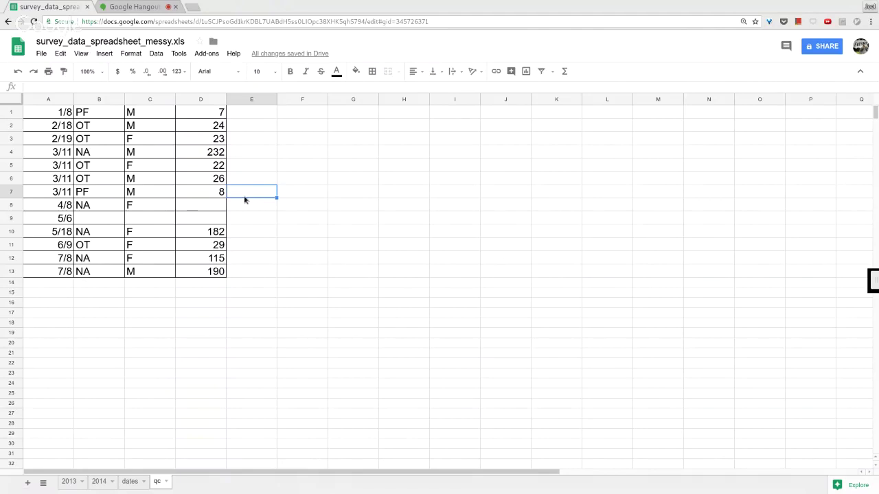
key("ctrl+plus")
key("ctrl+plus")
key("ctrl+plus")
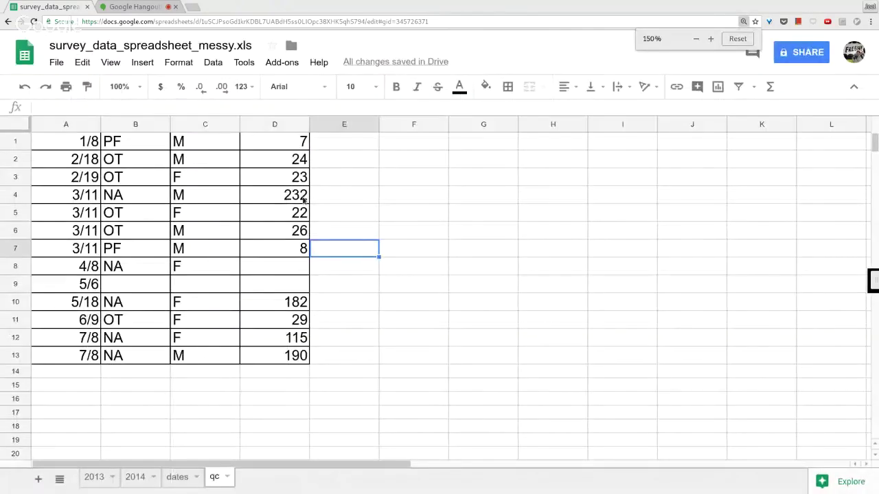
left_click(381, 214)
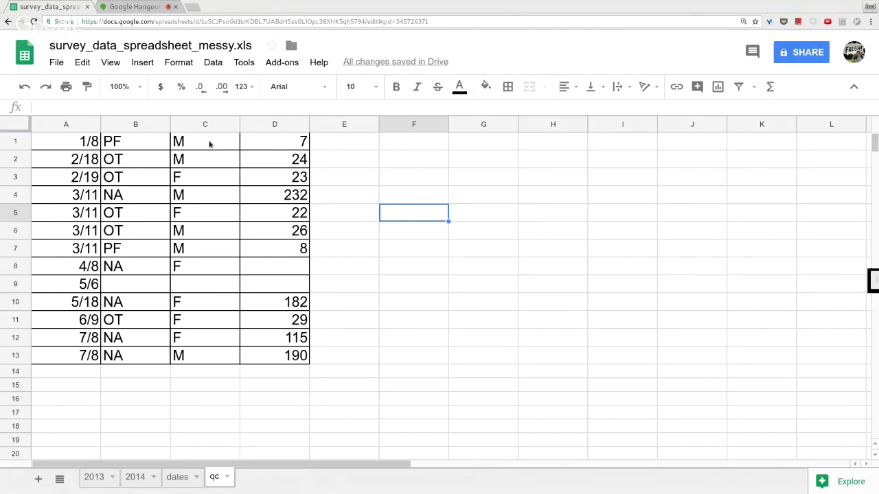
Step: Select the whole weight column D on the qc sheet and open its data validation settings
left_click_drag(272, 144, 273, 356)
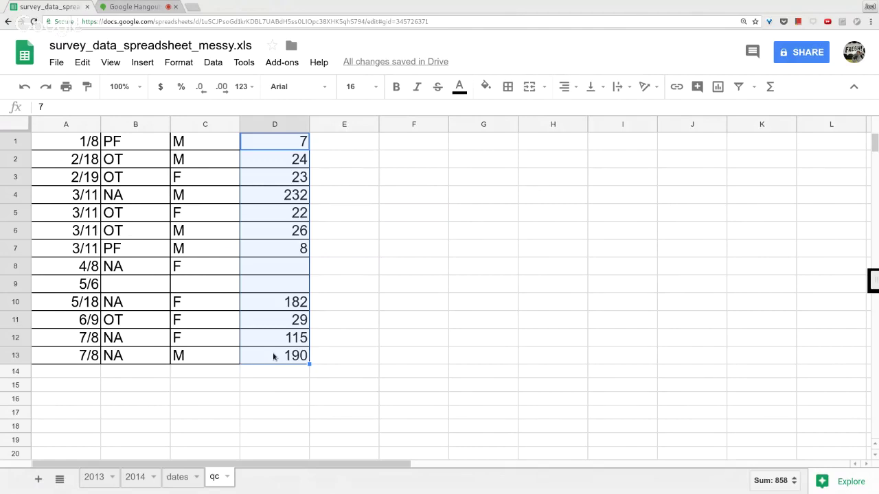
left_click(274, 126)
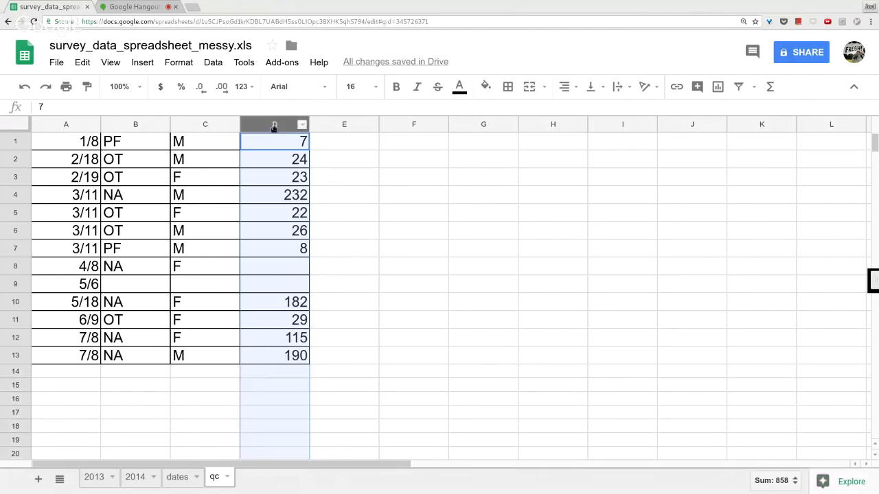
left_click(144, 63)
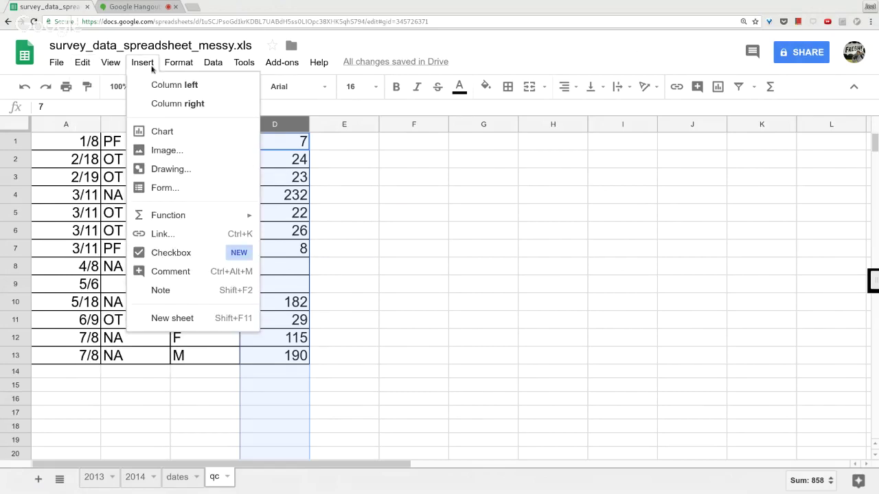
mouse_move(168, 69)
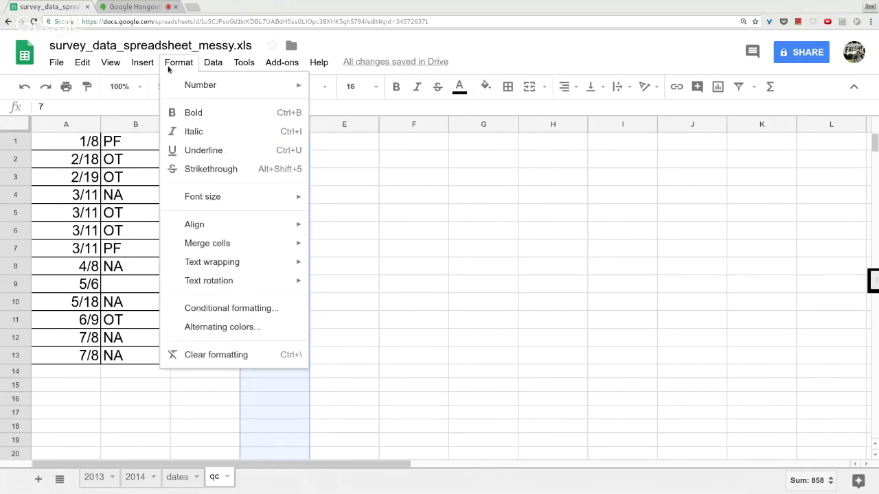
mouse_move(207, 67)
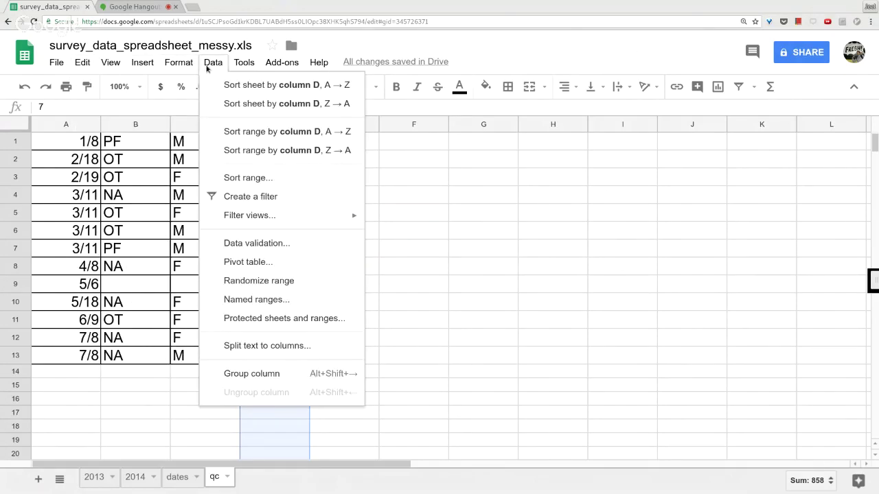
left_click(254, 245)
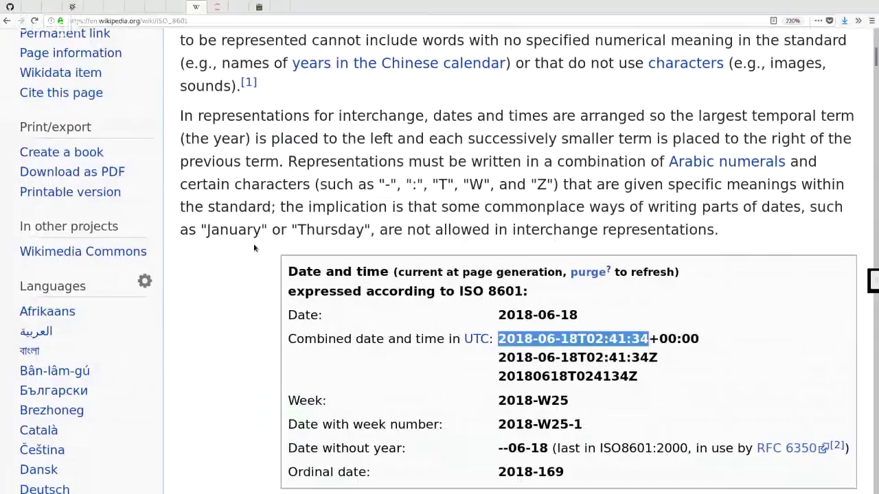
Step: Find the quality-control lesson page, enlarge it to 180%, review its data validation instructions, and return to the spreadsheet
left_click(238, 6)
left_click(70, 9)
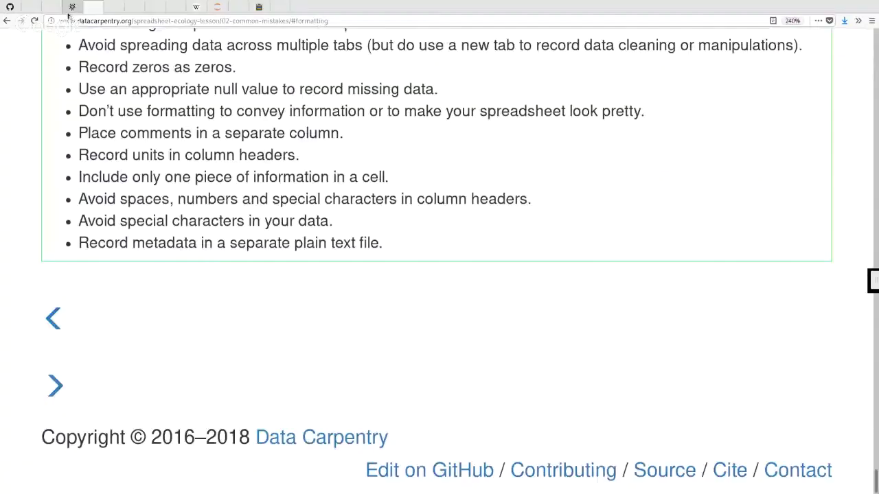
key("ctrl+Tab")
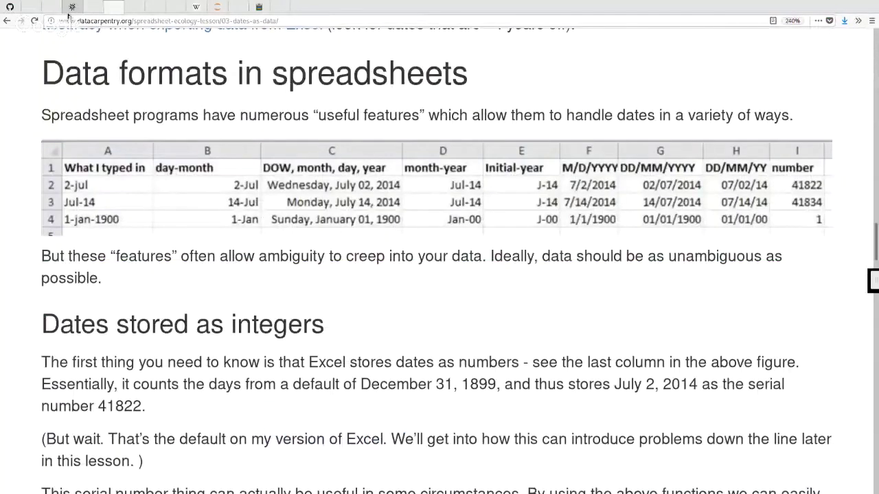
key("ctrl+Tab")
scroll(275, 309, "down", 5)
key("ctrl+plus")
key("ctrl+plus")
key("ctrl+plus")
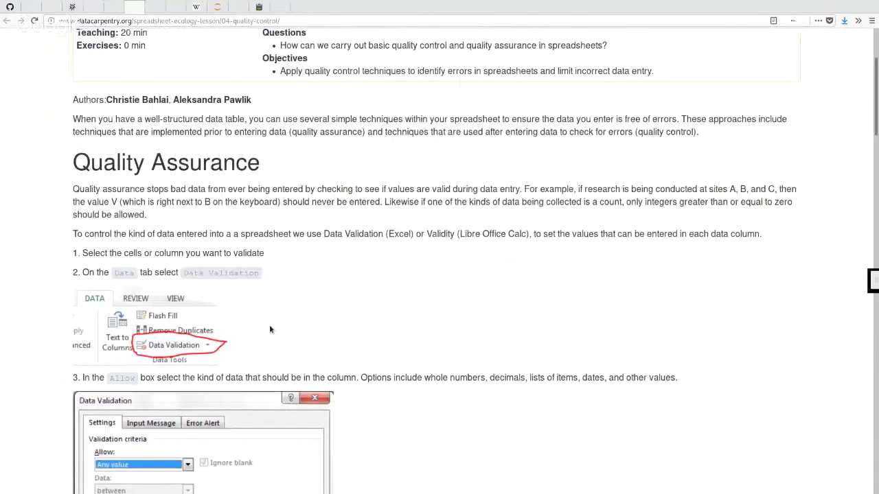
scroll(270, 330, "down", 5)
scroll(270, 329, "up", 5)
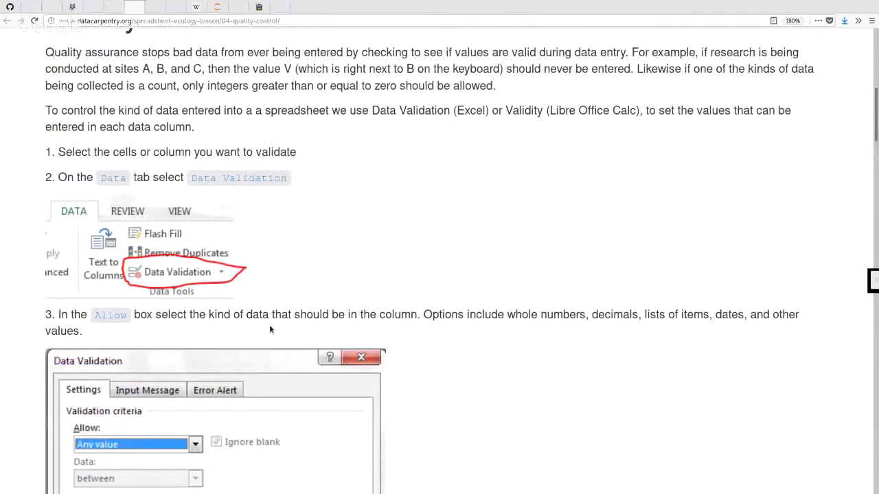
key("alt+Tab")
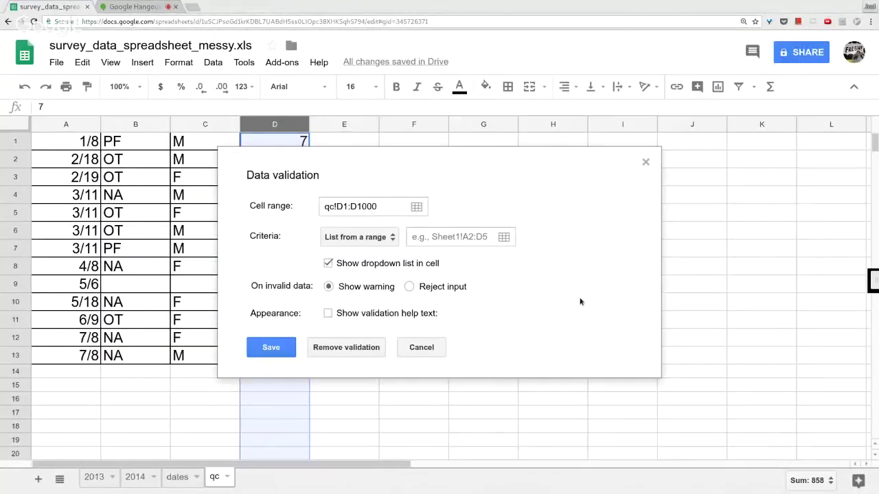
Step: Restrict column D on the qc sheet to numbers between 0 and 1000, rejecting invalid input, and save the validation rule
left_click(390, 239)
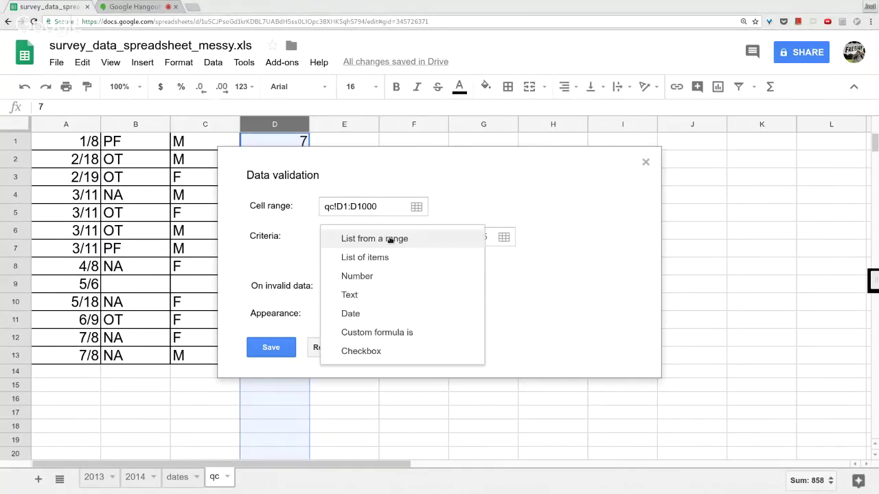
left_click(401, 275)
left_click(471, 243)
type("0")
left_click(538, 242)
type("1")
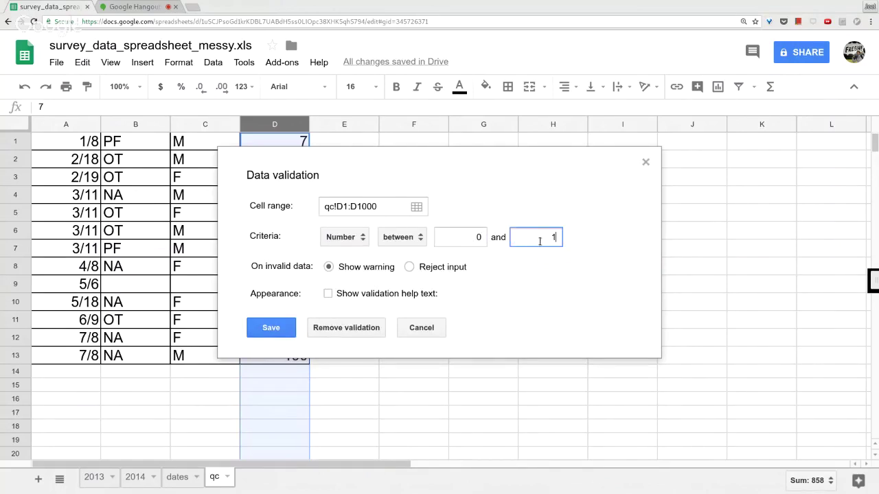
type("000")
left_click(410, 268)
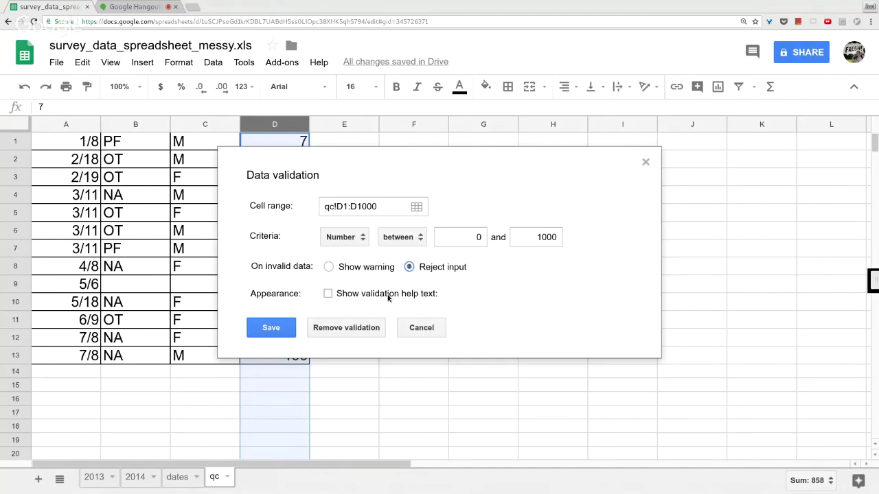
left_click(271, 328)
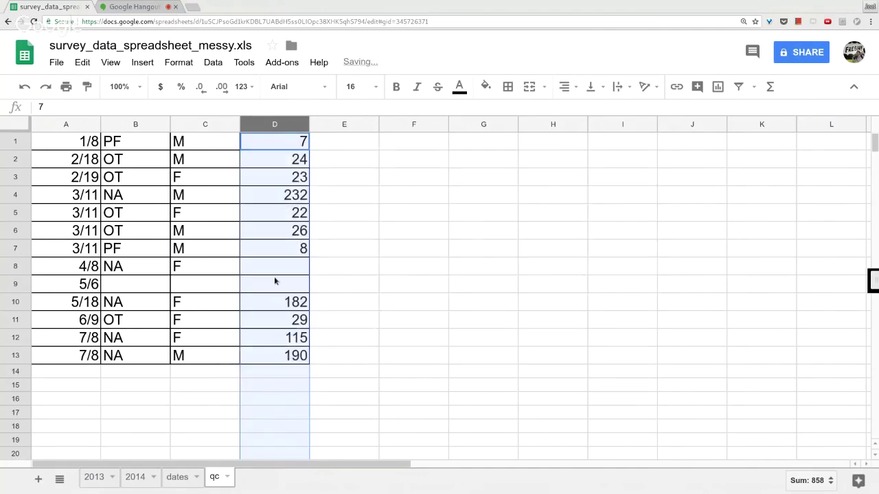
Step: Test the weight rule by entering the valid value 50 in cell D9
left_click(274, 279)
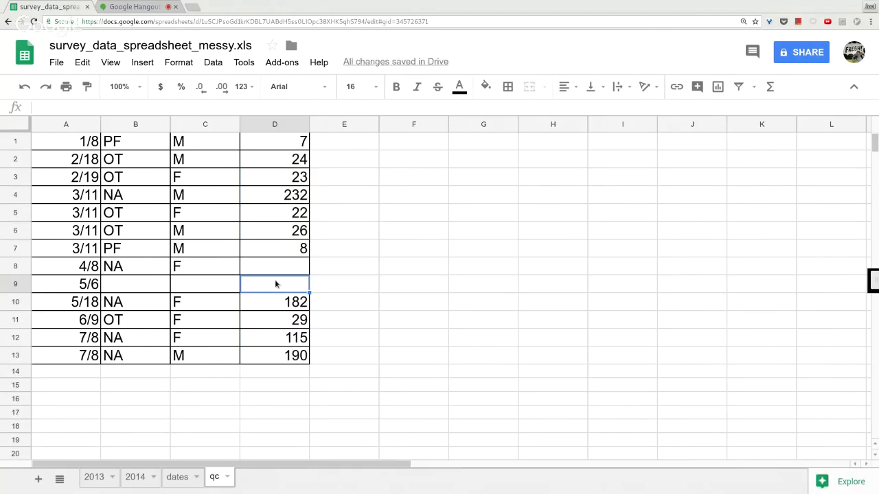
type("50")
key("Return")
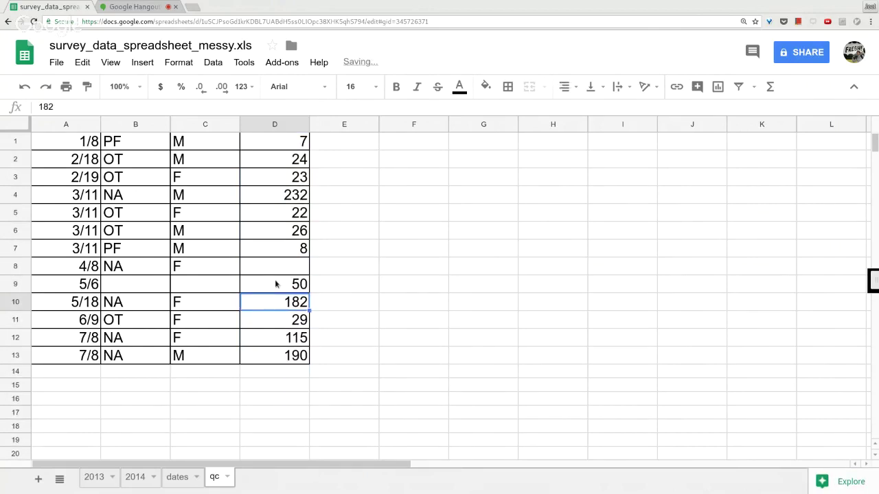
Step: Try to replace the weight in cell D9 with the out-of-range value -150
left_click(275, 284)
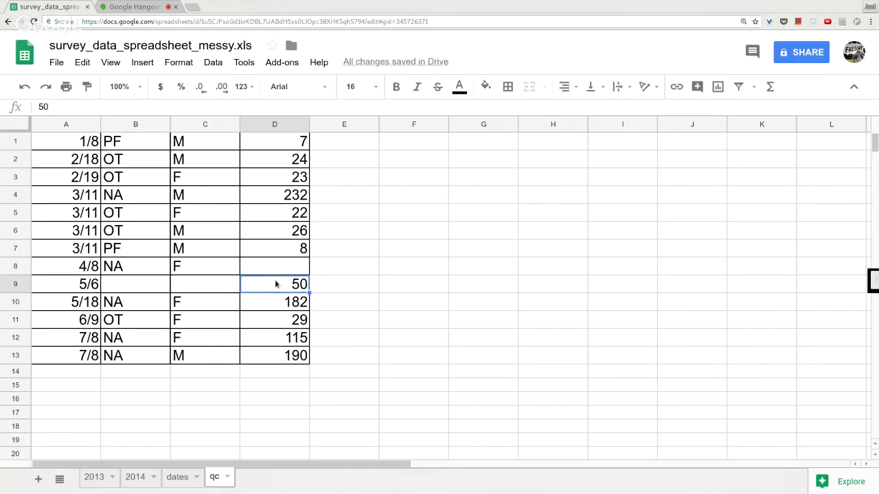
key("BackSpace")
type("-150")
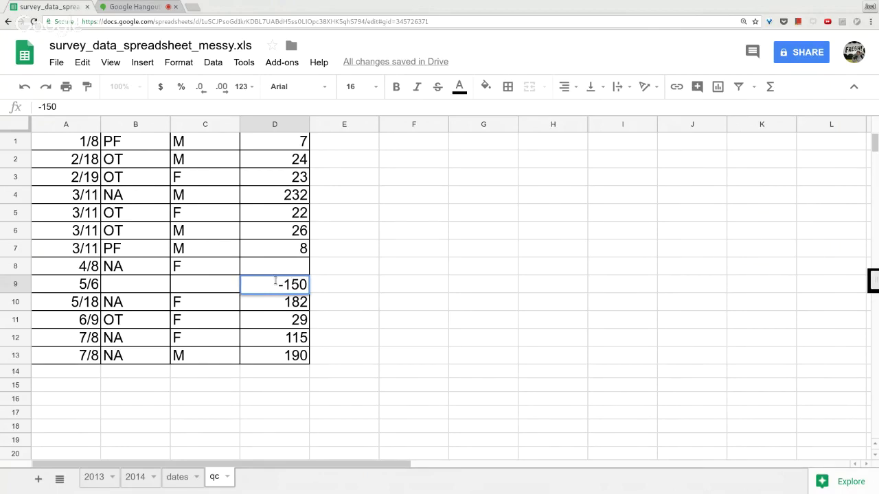
key("Return")
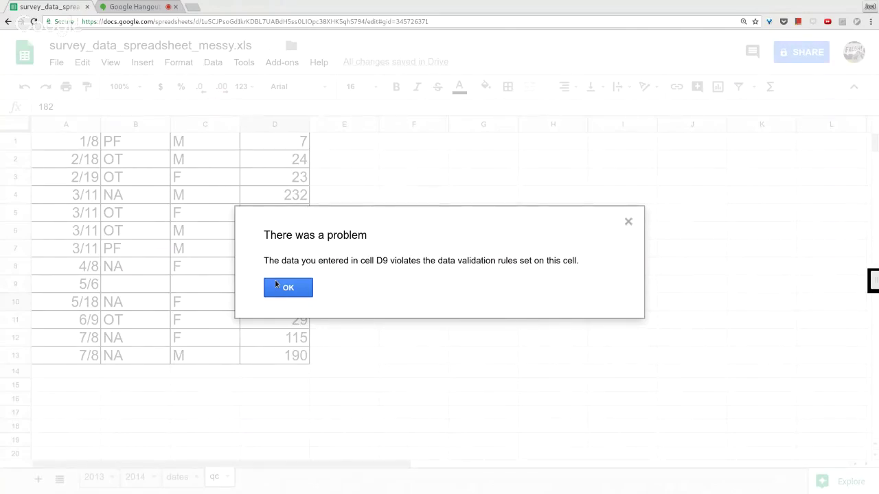
left_click(285, 289)
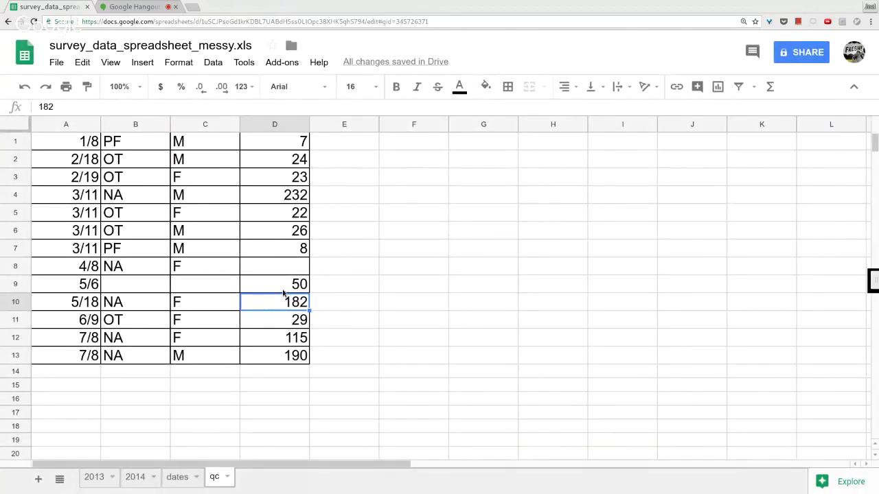
Step: Clear the test weight from cell D9
left_click(283, 291)
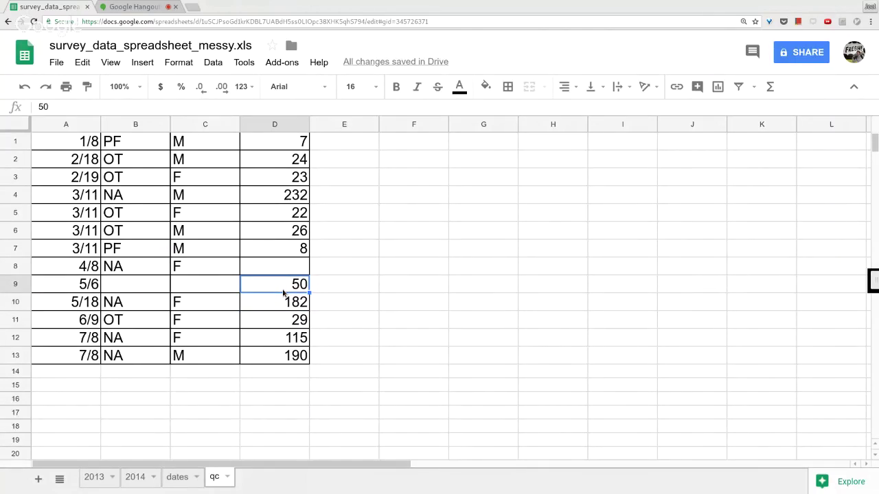
double_click(283, 293)
key("BackSpace")
key("BackSpace")
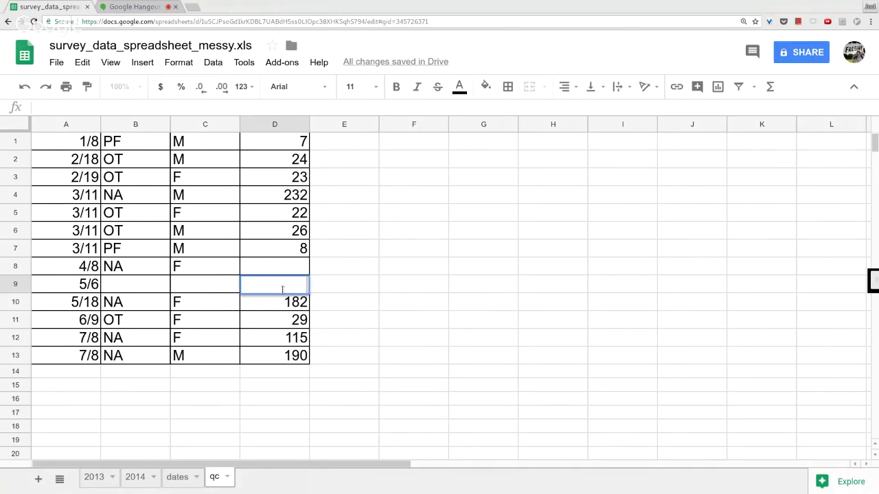
key("Escape")
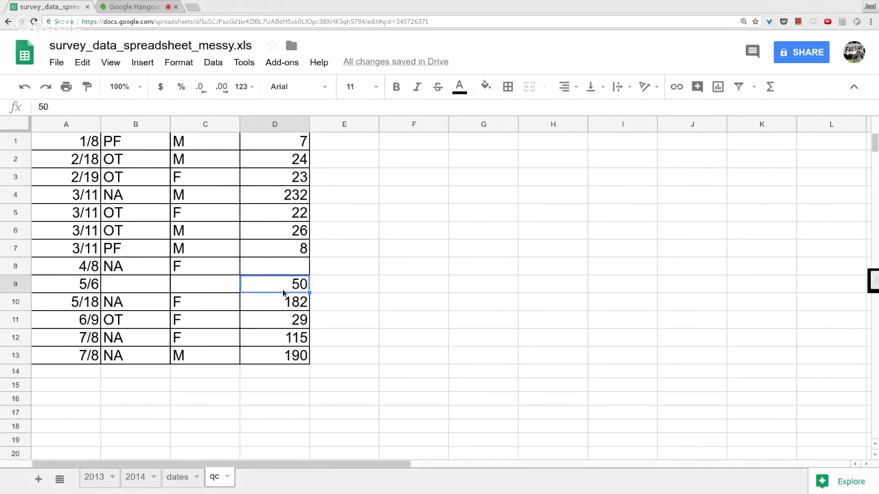
key("Delete")
Step: Restrict the whole of column C to the list of items M,F, rejecting invalid input and showing the default validation help text
left_click(212, 141)
left_click(208, 124)
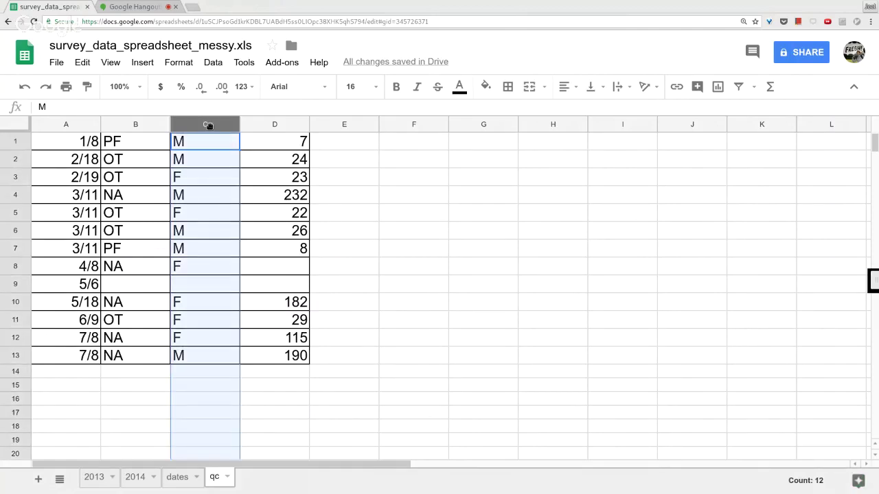
left_click(213, 62)
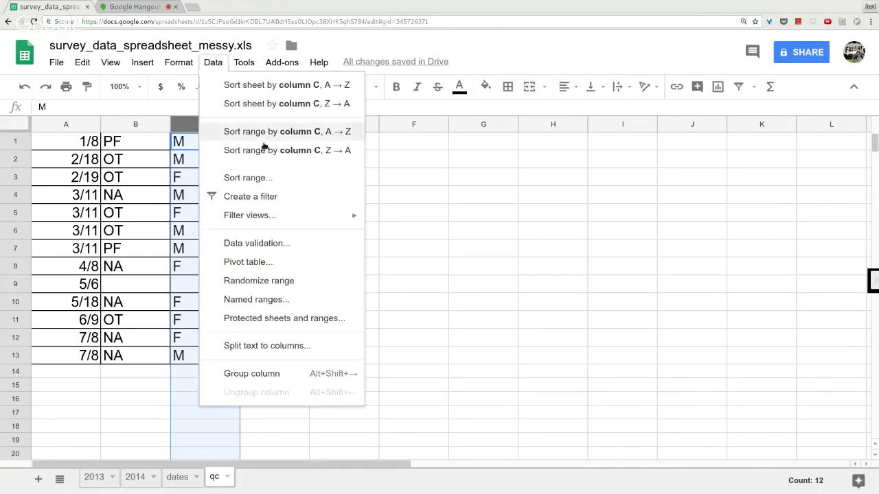
left_click(290, 241)
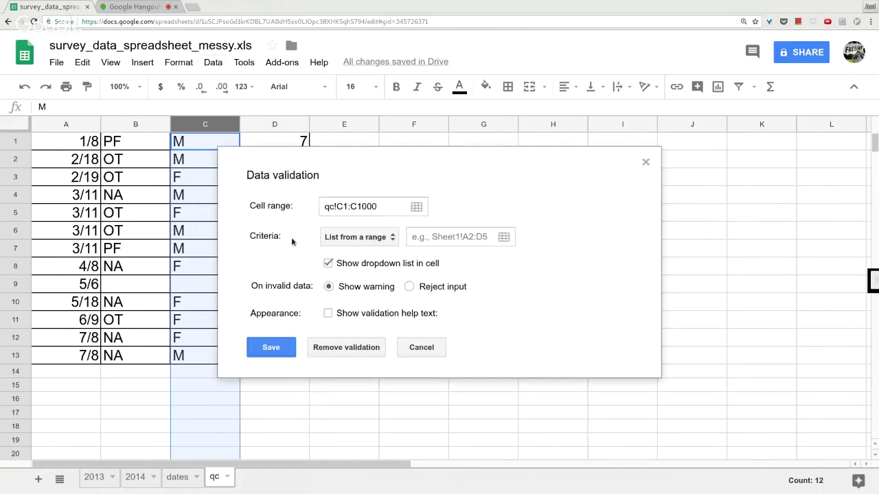
left_click(361, 239)
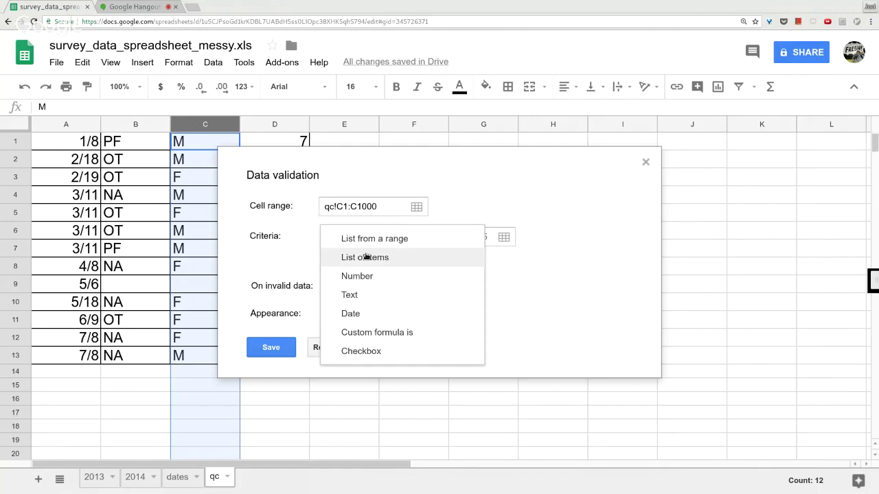
left_click(366, 257)
left_click(500, 236)
type("M,F")
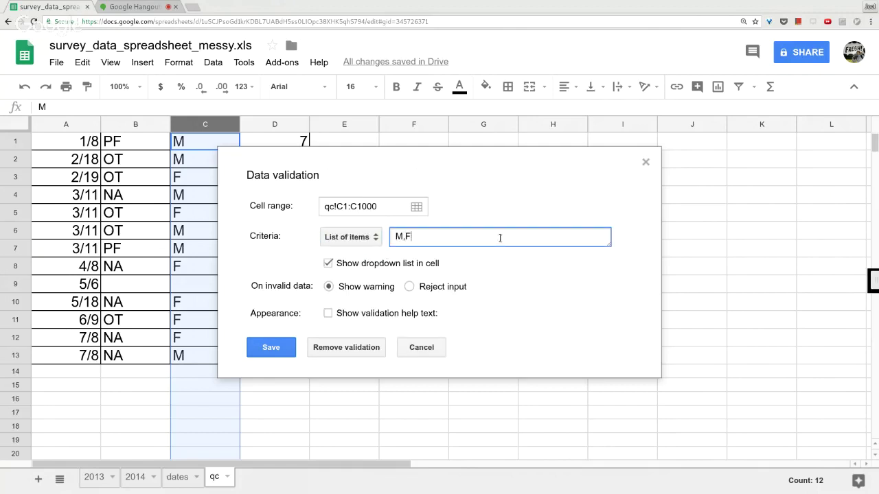
left_click(410, 286)
left_click(409, 314)
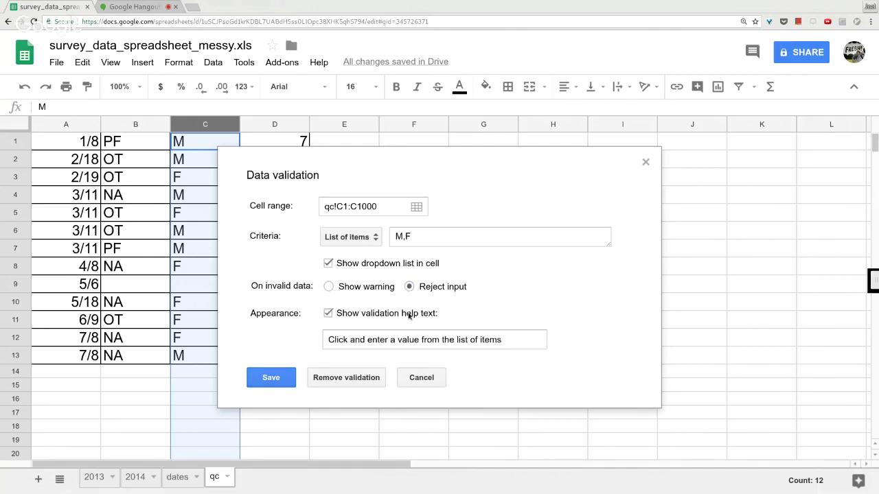
left_click(511, 343)
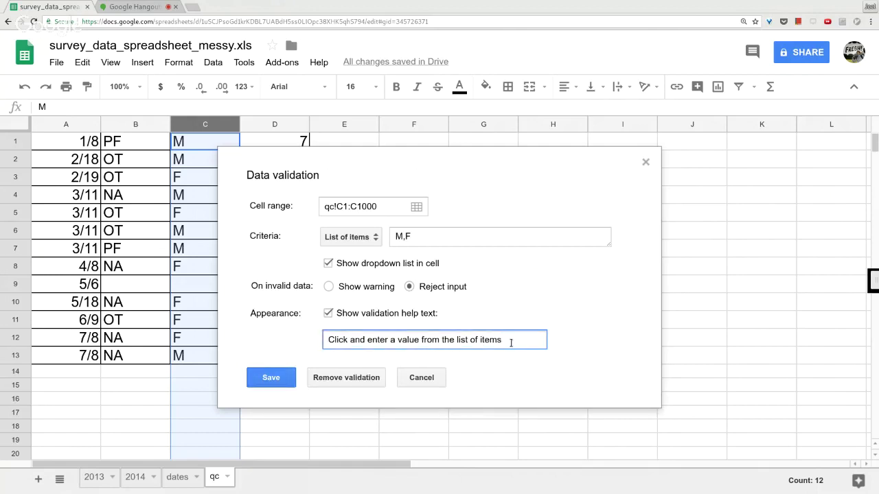
left_click(268, 382)
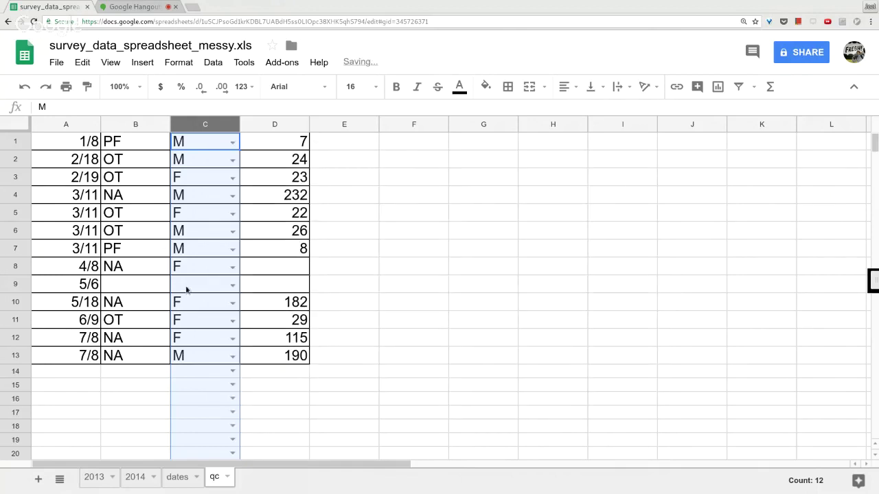
Step: Try to enter the unlisted value S in cell C9, and highlight the validation message before dismissing it
left_click(186, 290)
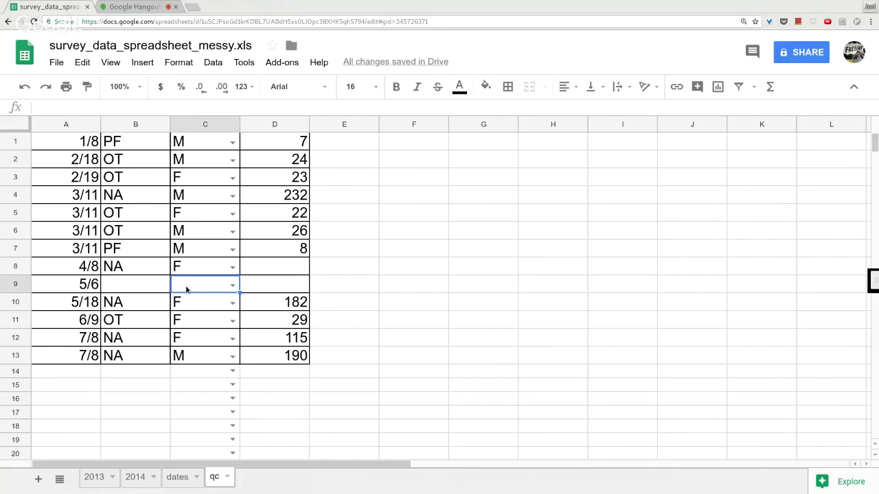
double_click(186, 286)
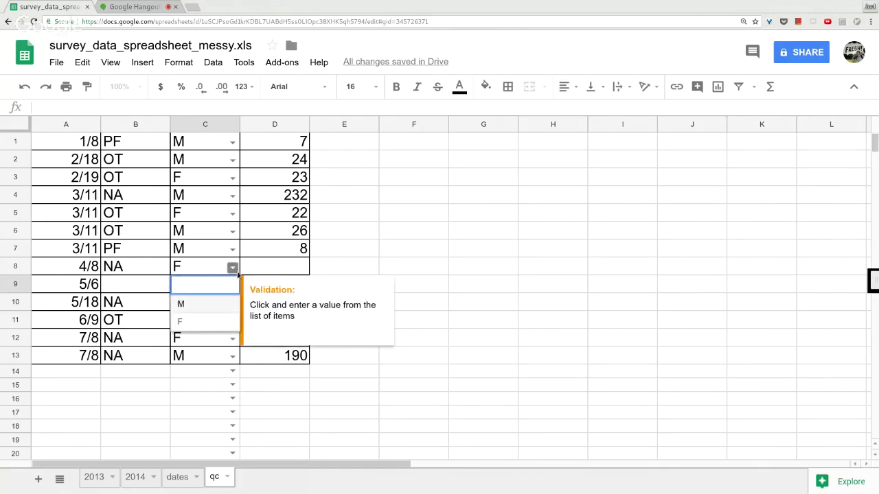
left_click(224, 273)
left_click(216, 284)
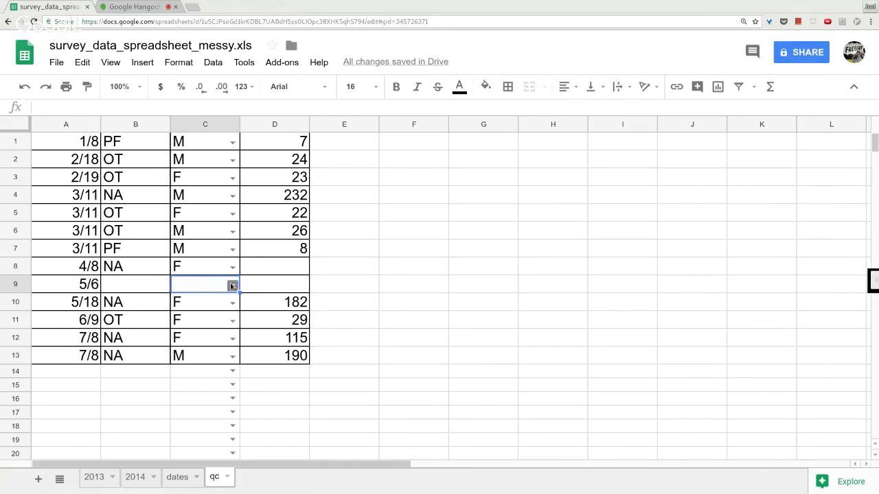
left_click(232, 284)
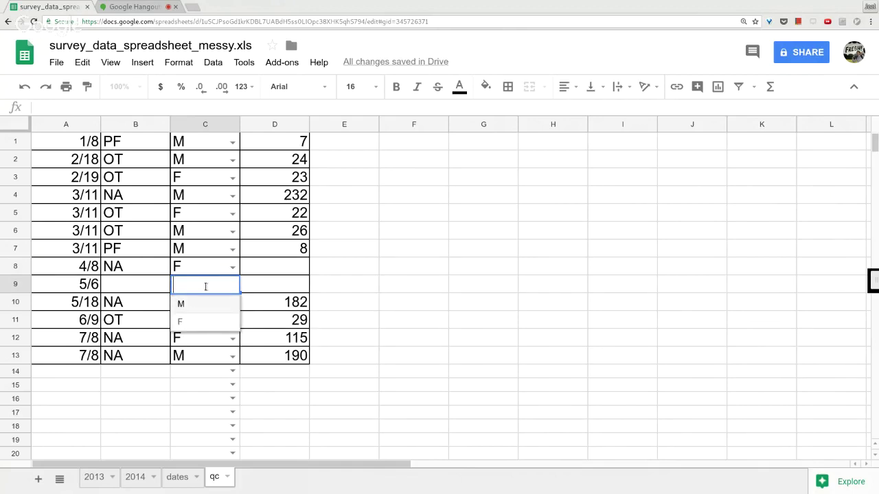
type("S")
key("Return")
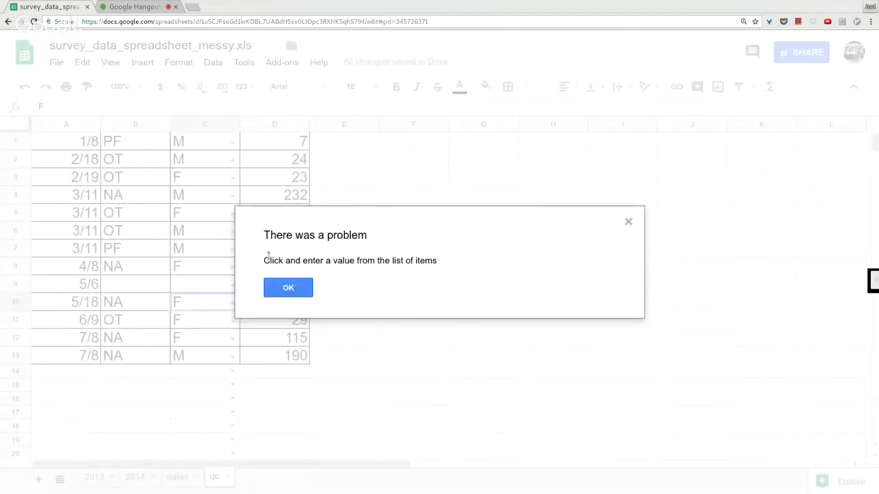
left_click_drag(266, 256, 385, 267)
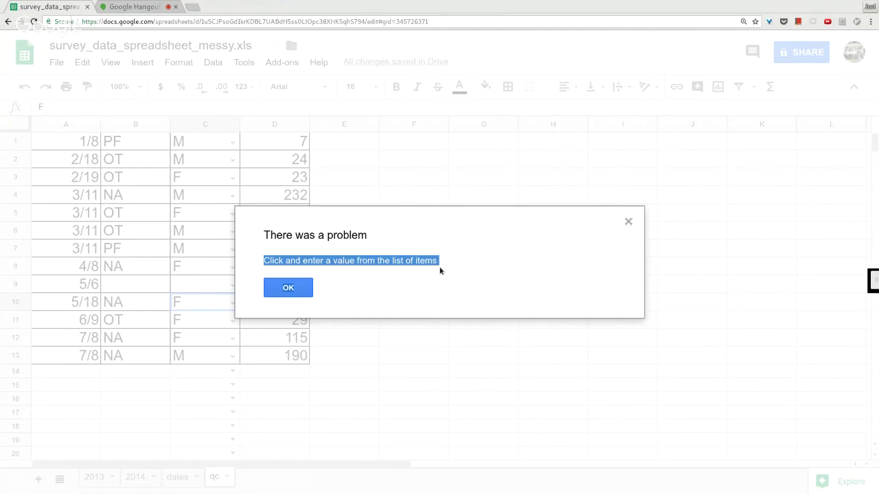
left_click(294, 296)
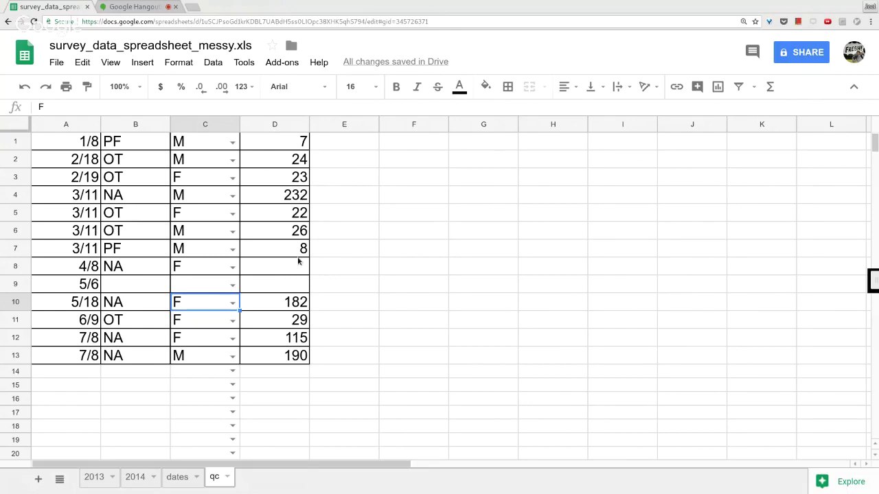
Step: Set cell C9 to the allowed value F from its validation list
left_click(216, 289)
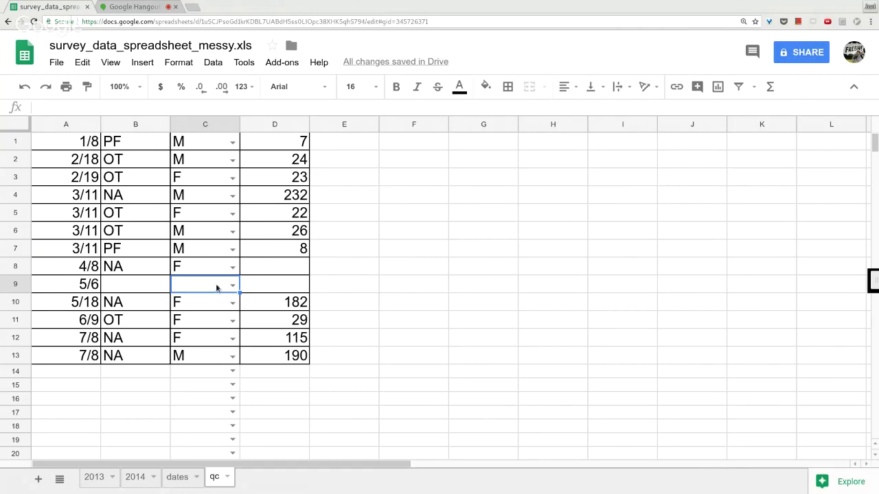
mouse_move(232, 287)
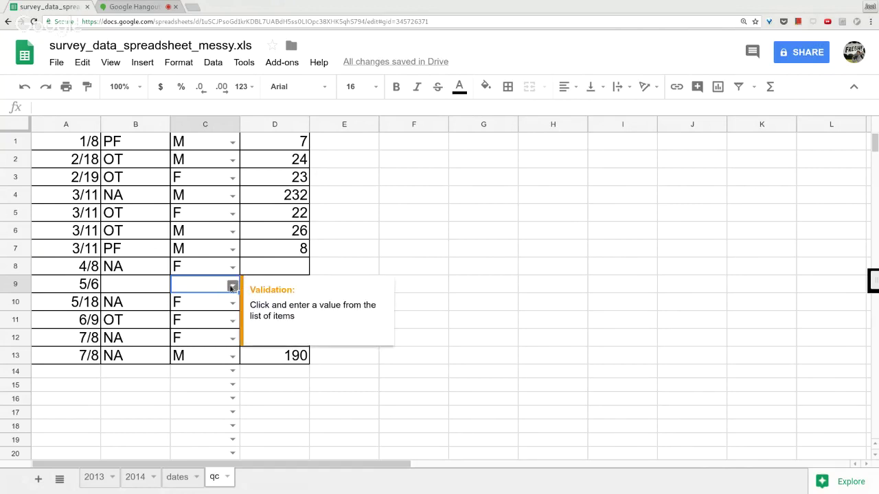
double_click(208, 285)
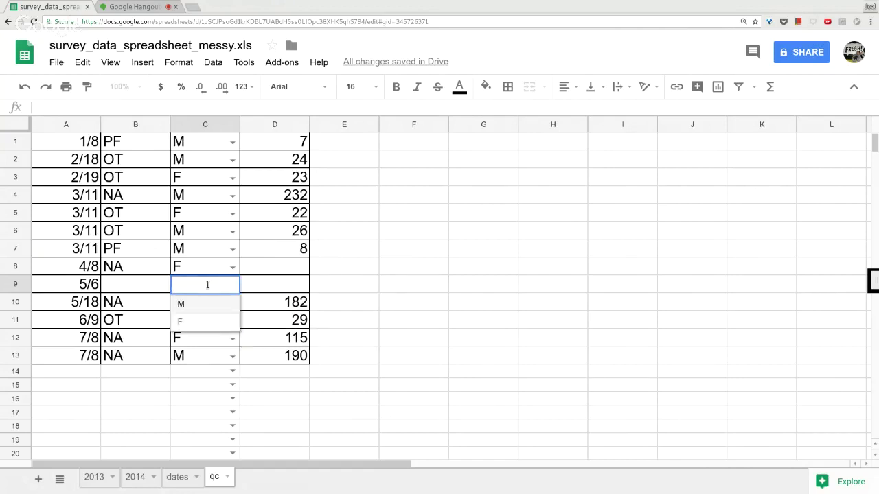
type("F")
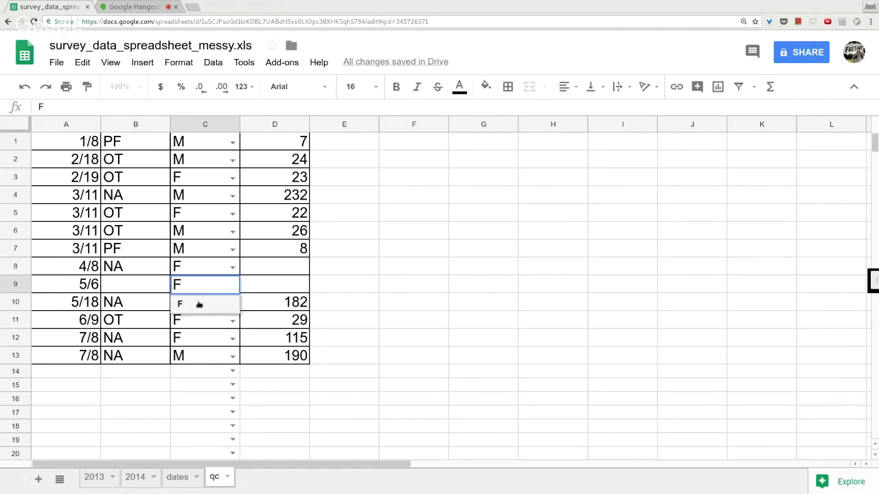
left_click(198, 304)
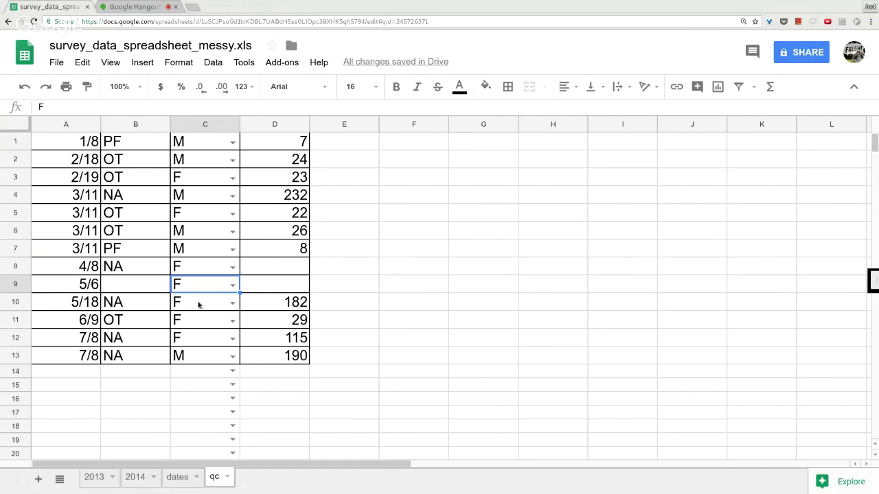
Step: Undo the C9 entry and the list validation applied to column C
left_click(383, 306)
key("ctrl+z")
key("ctrl+z")
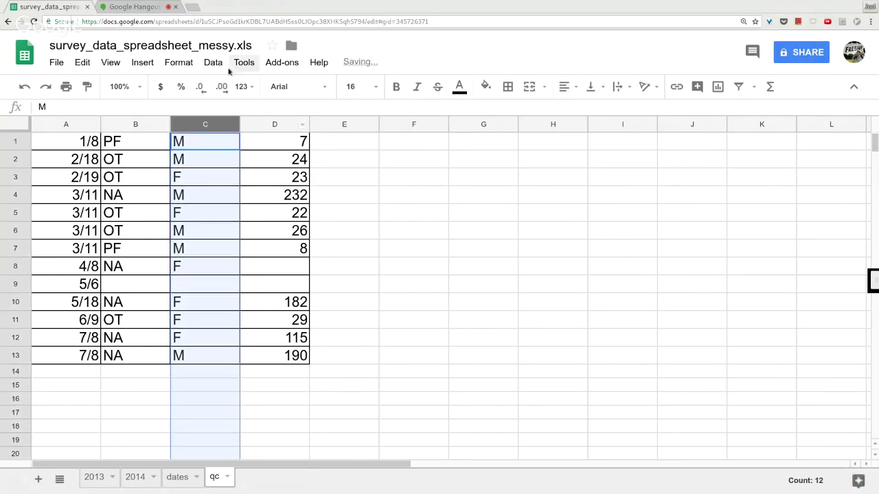
Step: Set column D's data validation to show a warning for numbers outside 0 to 1000 and save the rule
left_click(287, 126)
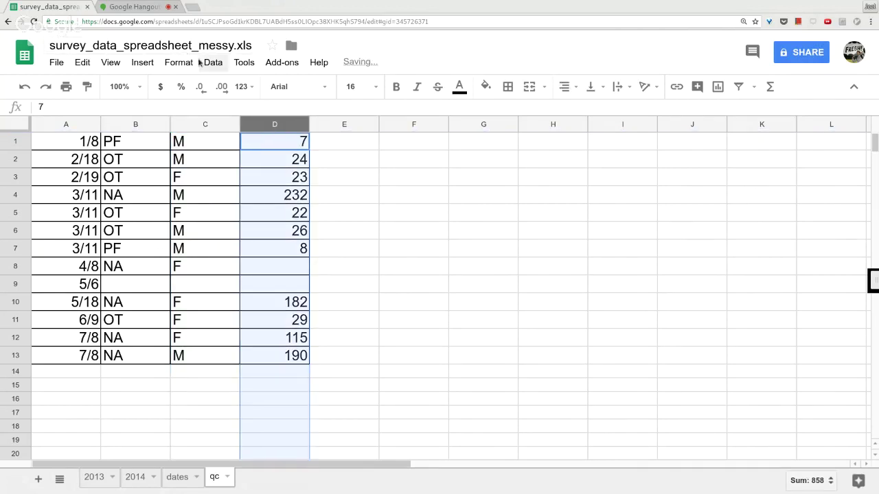
left_click(208, 62)
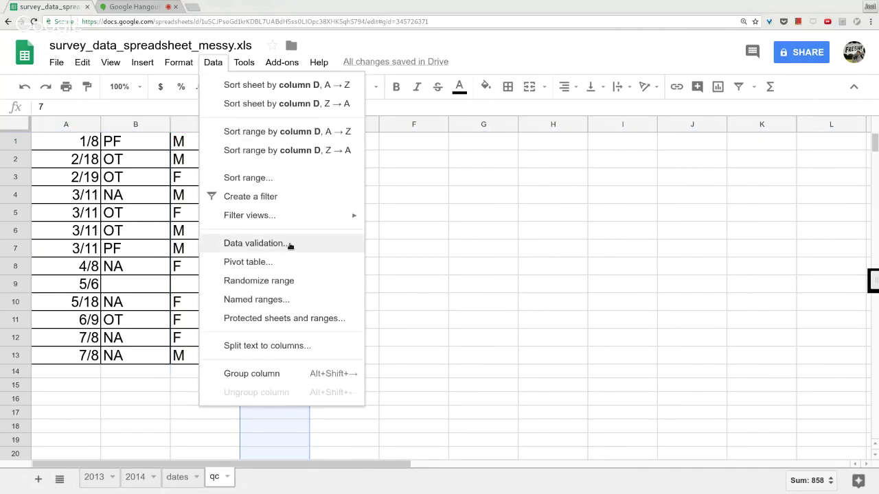
left_click(289, 243)
left_click(337, 278)
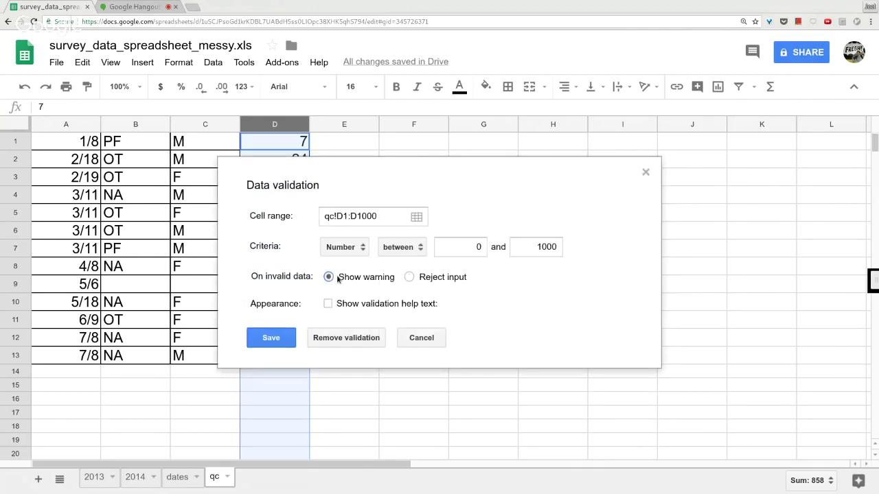
left_click(267, 340)
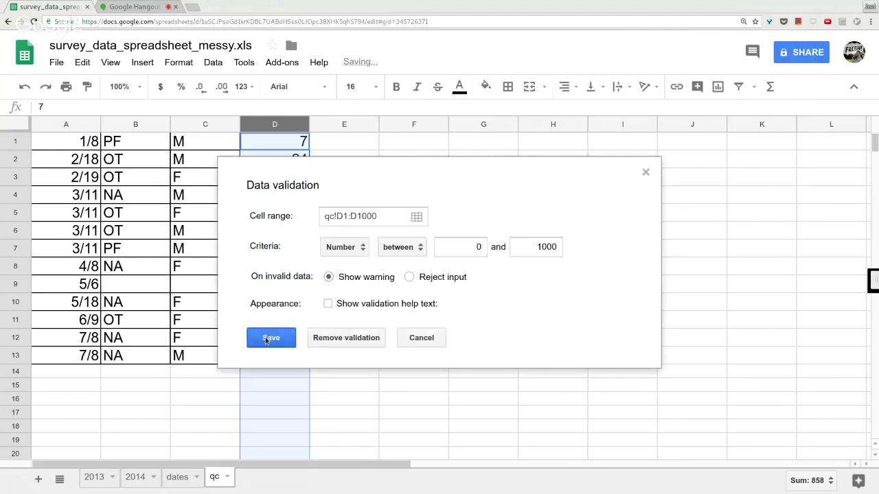
Step: Test column D's validation warning with the out-of-range value 1111 in cell D9, and clear the cell
left_click(289, 278)
type("1111")
key("Return")
mouse_move(307, 282)
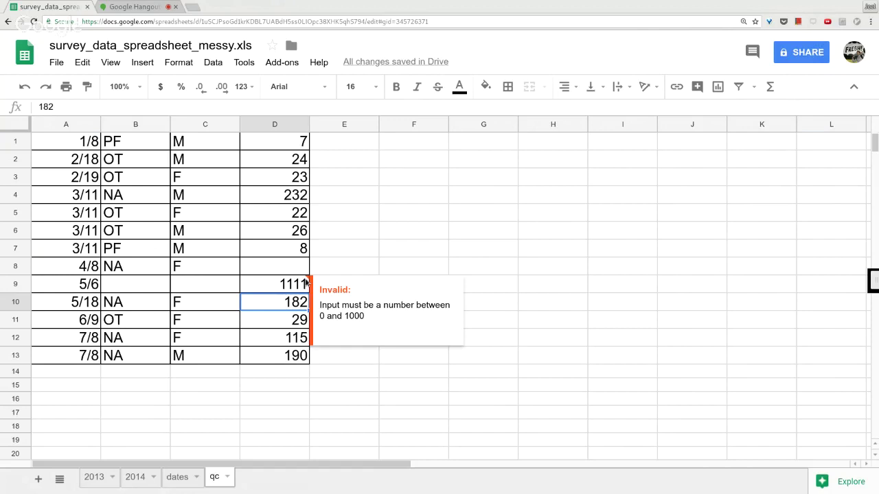
left_click(293, 272)
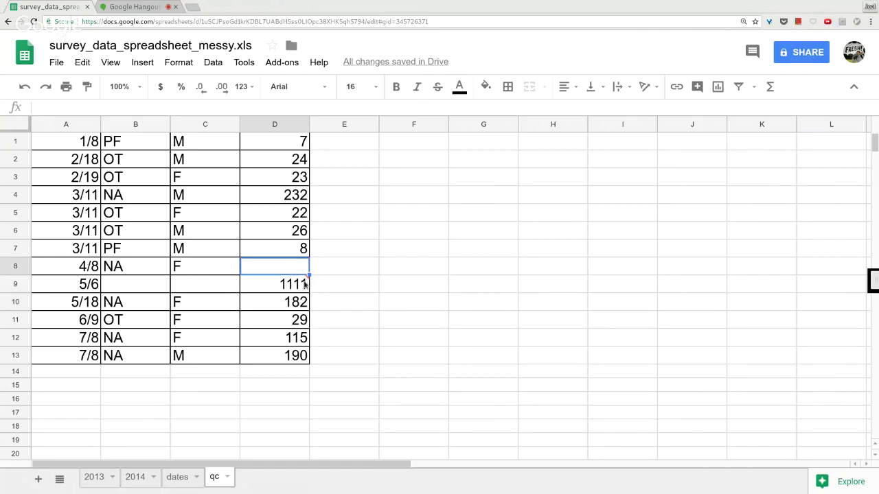
left_click(305, 285)
key("Delete")
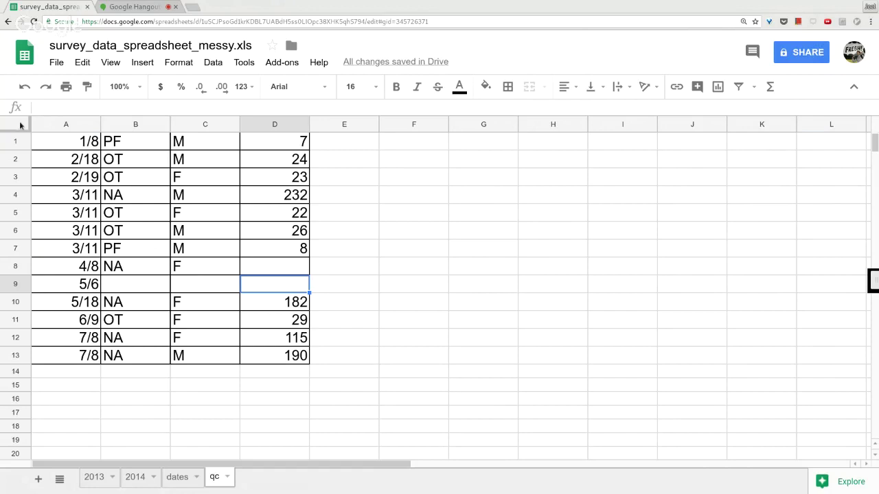
Step: Sort the whole sheet by column D in ascending order and inspect the blank cells D12 and D13
left_click(266, 128)
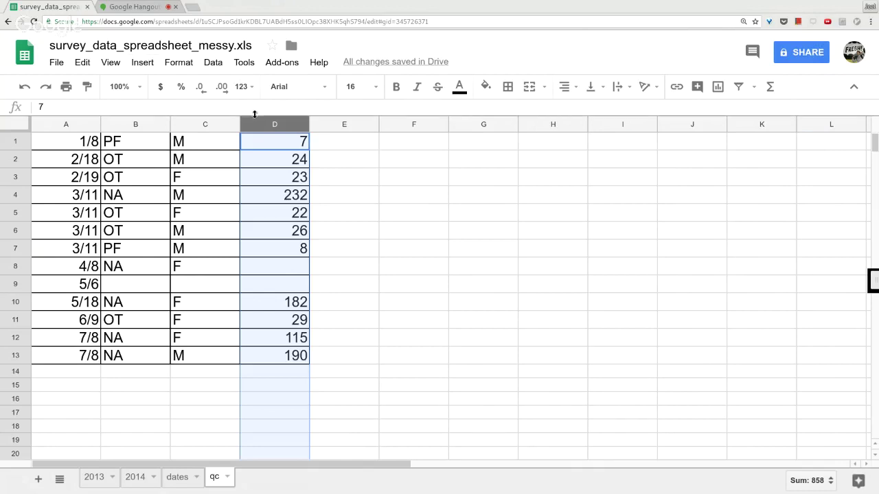
left_click(211, 64)
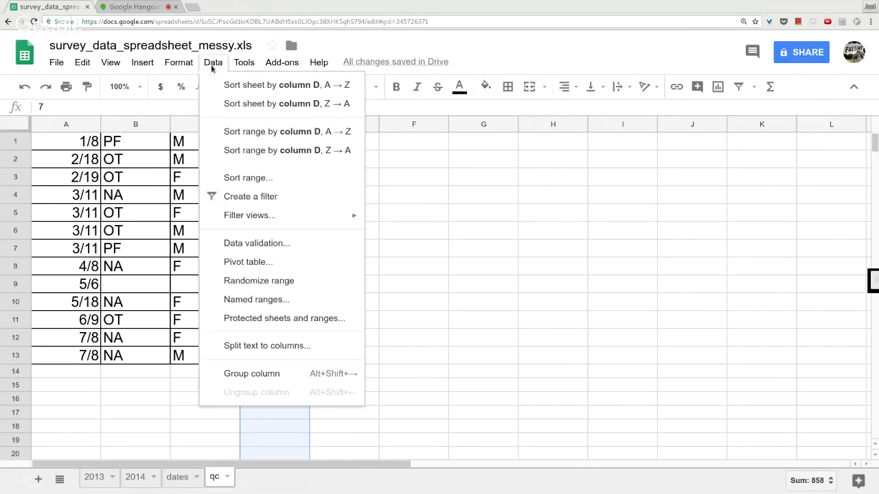
left_click(244, 85)
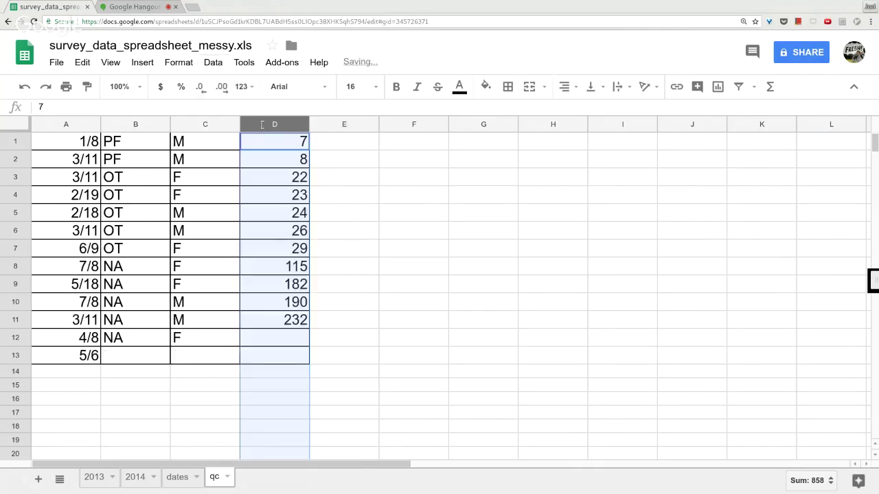
left_click(293, 359)
left_click(289, 344)
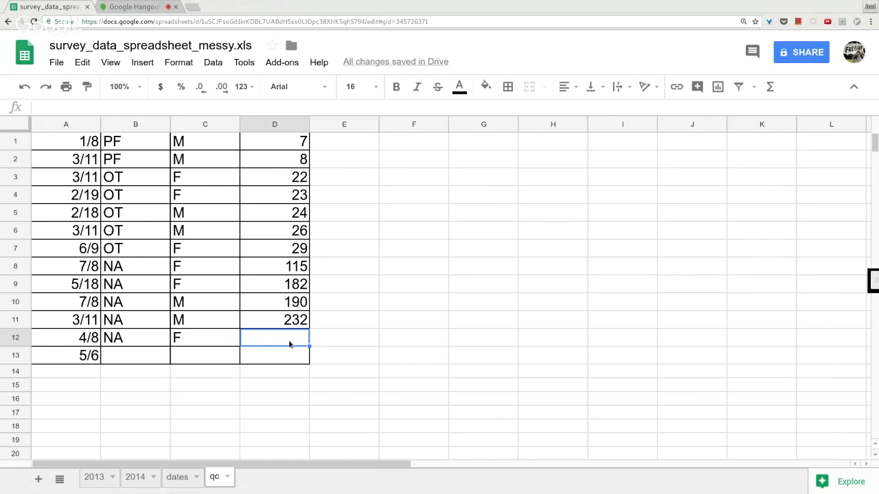
left_click(273, 308)
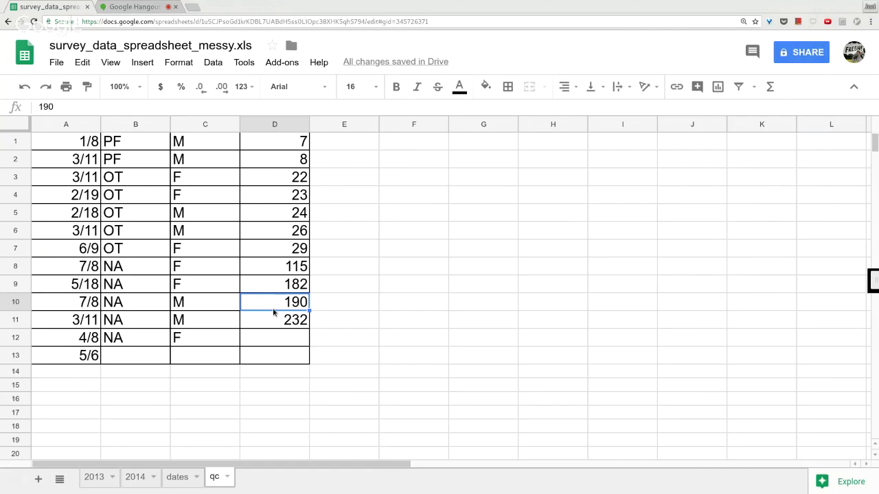
Step: Switch to the Data Carpentry lesson in the other browser and show the Exporting data episode's Overview at 300% zoom
key("alt+Tab")
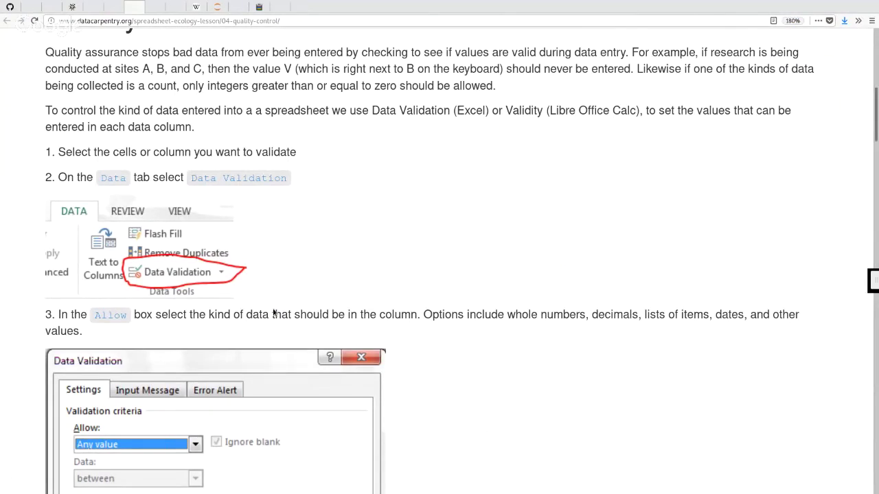
left_click(156, 7)
scroll(414, 173, "up", 10)
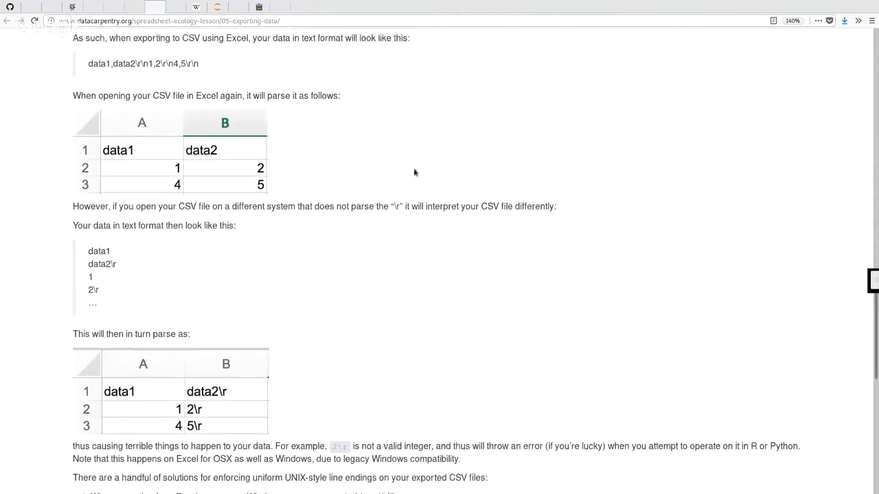
scroll(414, 172, "up", 10)
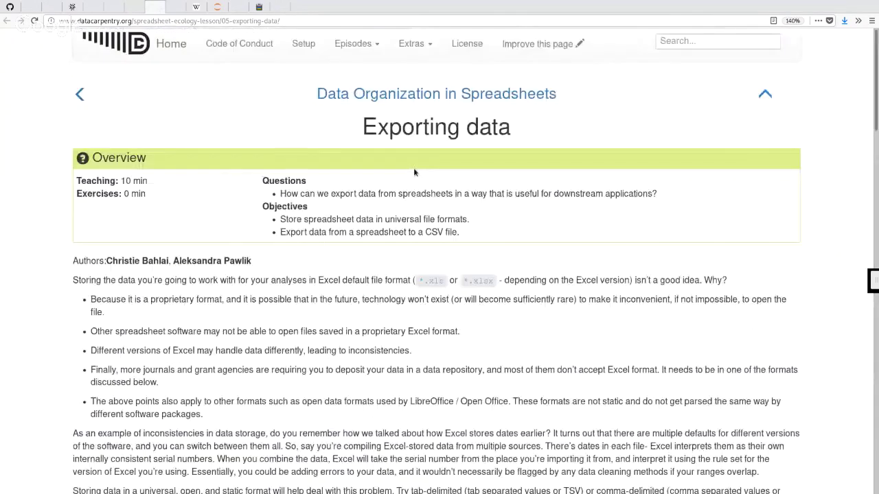
scroll(414, 167, "up", 5)
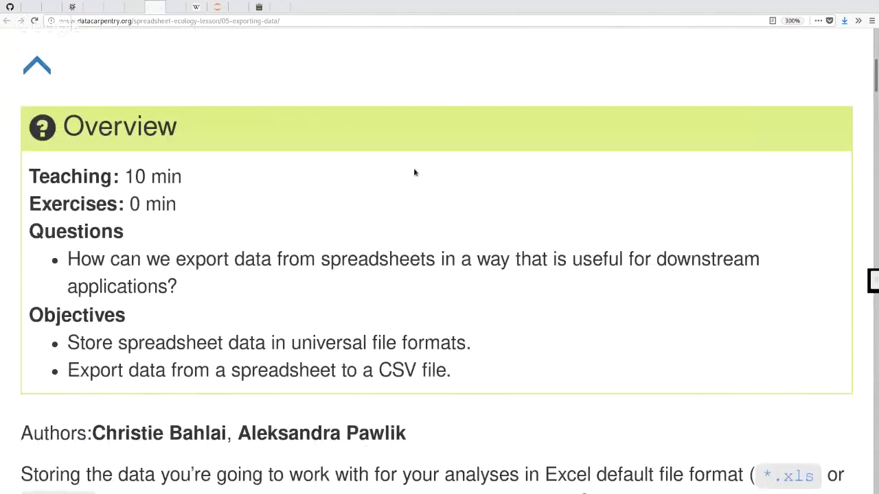
Step: Highlight the phrase "proprietary format" in the first reason against storing data in Excel's default format
scroll(413, 172, "down", 5)
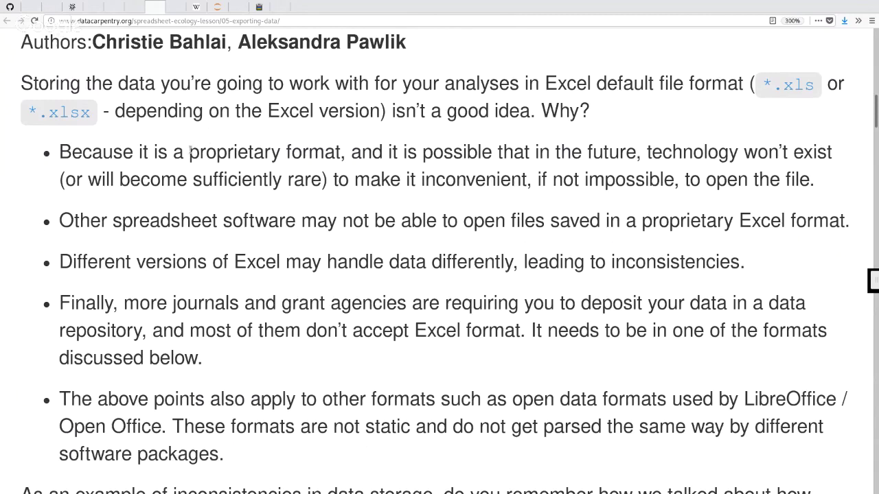
left_click_drag(214, 152, 340, 152)
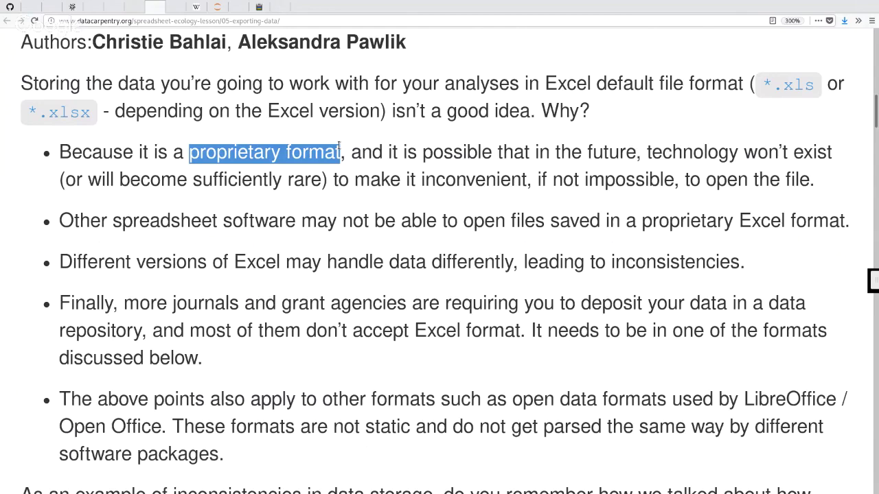
scroll(464, 146, "down", 1)
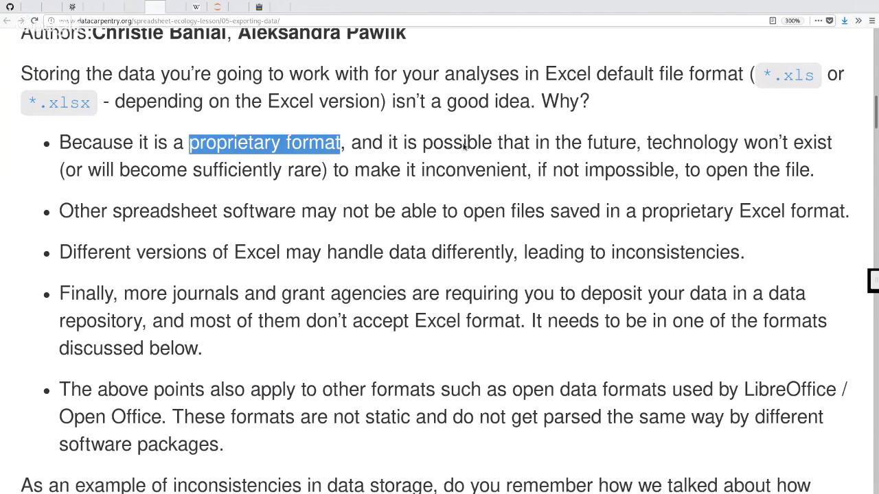
scroll(464, 146, "down", 2)
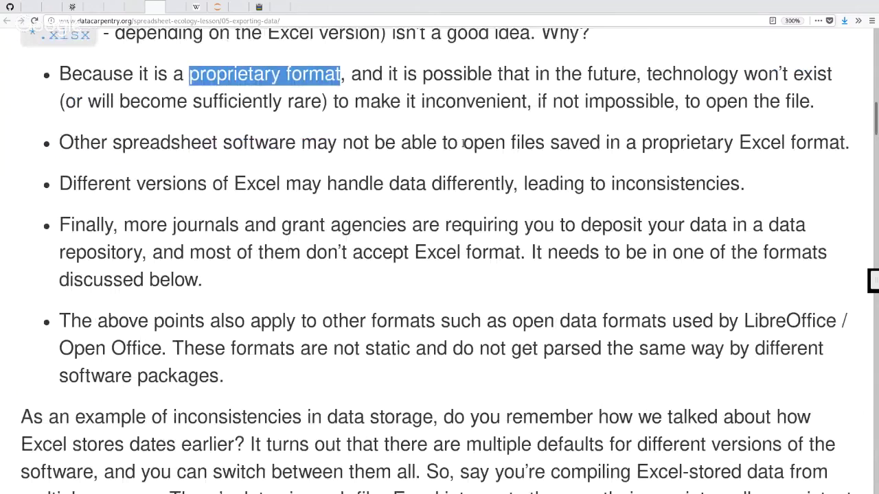
scroll(464, 147, "up", 3)
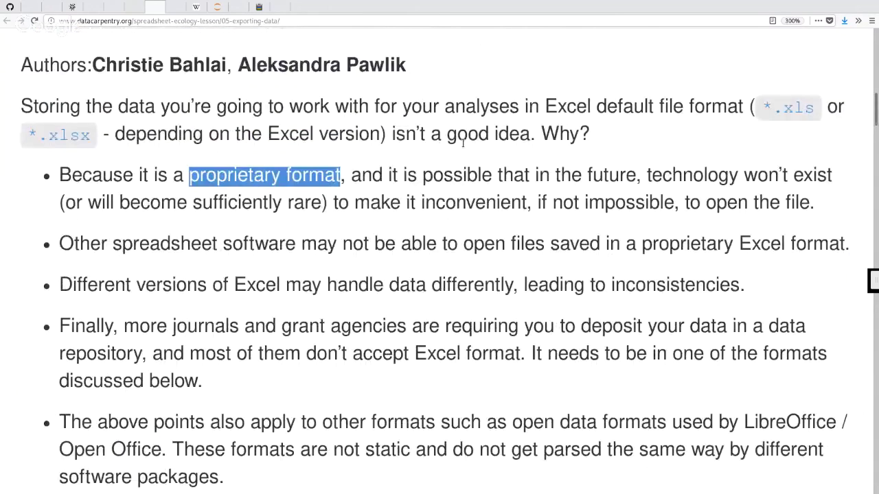
scroll(464, 146, "up", 4)
scroll(464, 146, "down", 3)
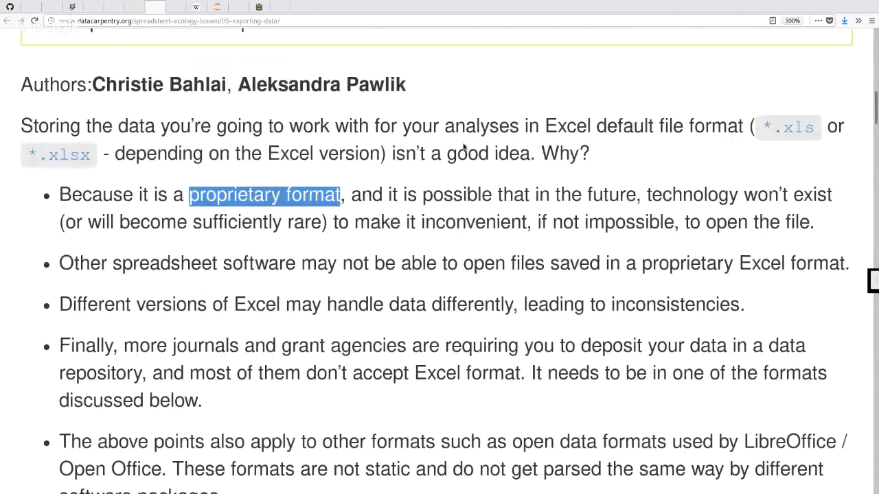
scroll(464, 146, "down", 1)
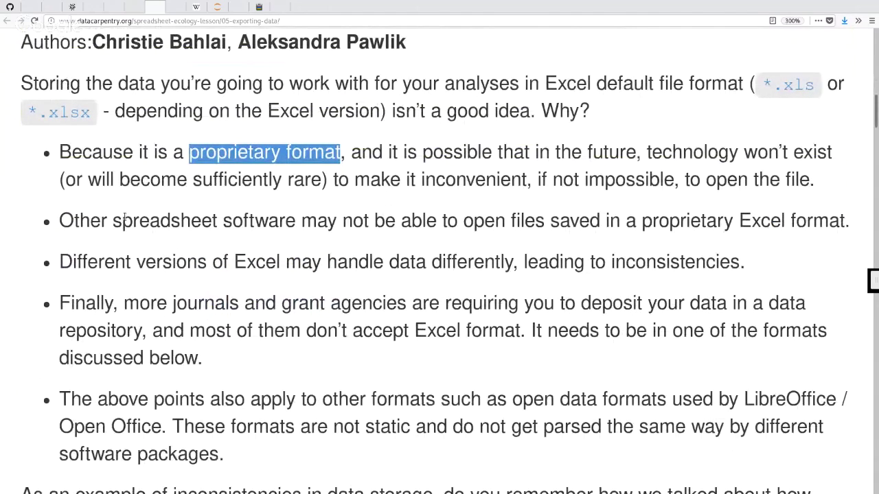
Step: Highlight the start of the statement about journals and grant agencies requiring data deposits in a repository
scroll(123, 219, "down", 1)
scroll(124, 224, "down", 1)
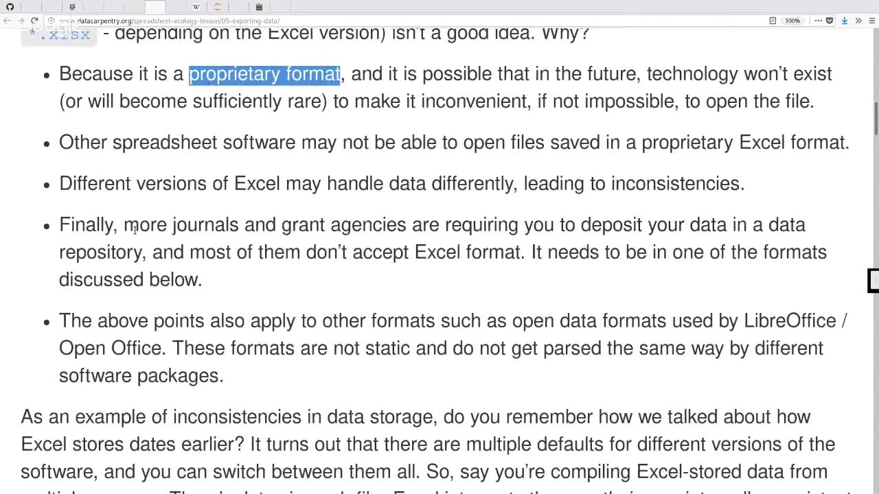
left_click_drag(124, 227, 59, 225)
left_click_drag(531, 217, 611, 225)
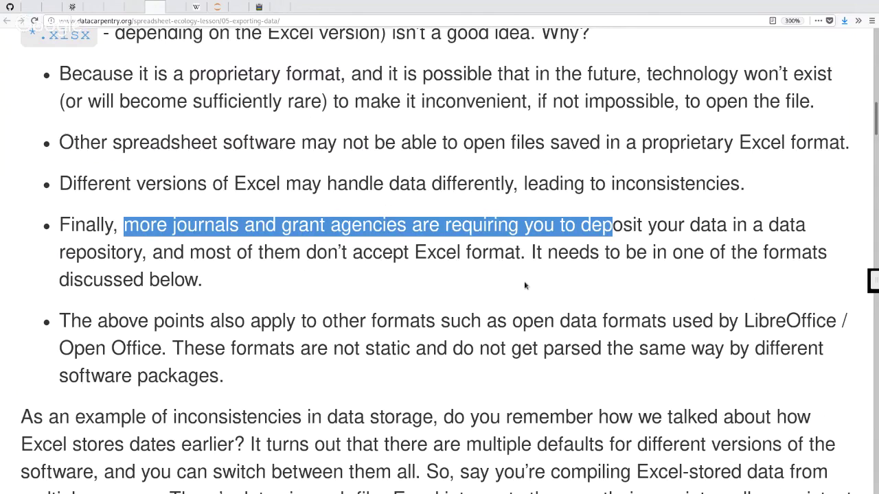
Step: Highlight the words "not static" in the point about LibreOffice and Open Office data formats
scroll(525, 285, "down", 1)
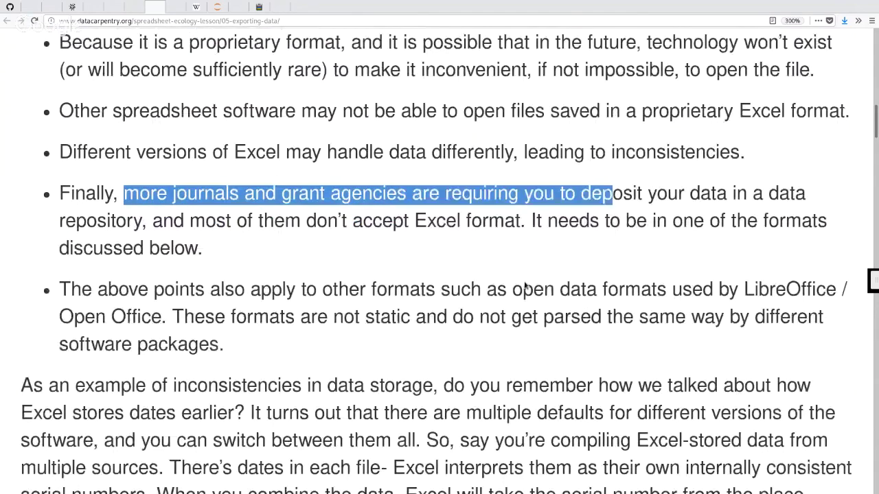
scroll(526, 288, "down", 1)
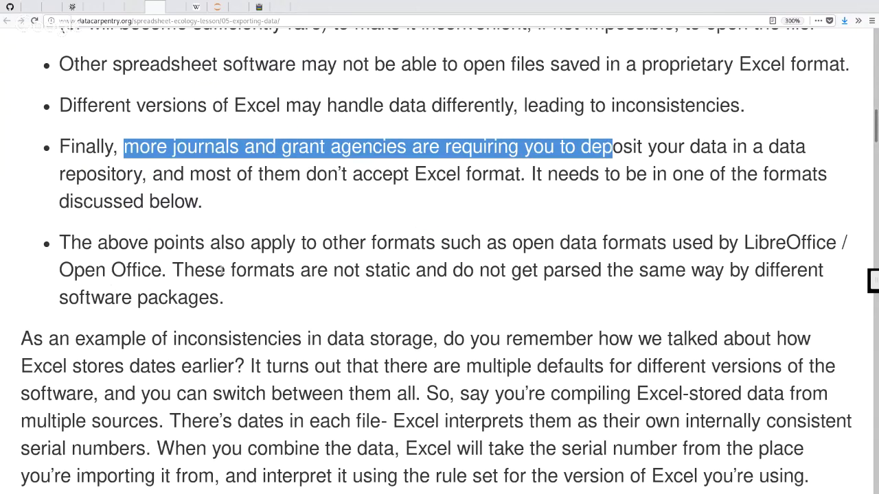
scroll(222, 270, "down", 1)
scroll(221, 270, "down", 1)
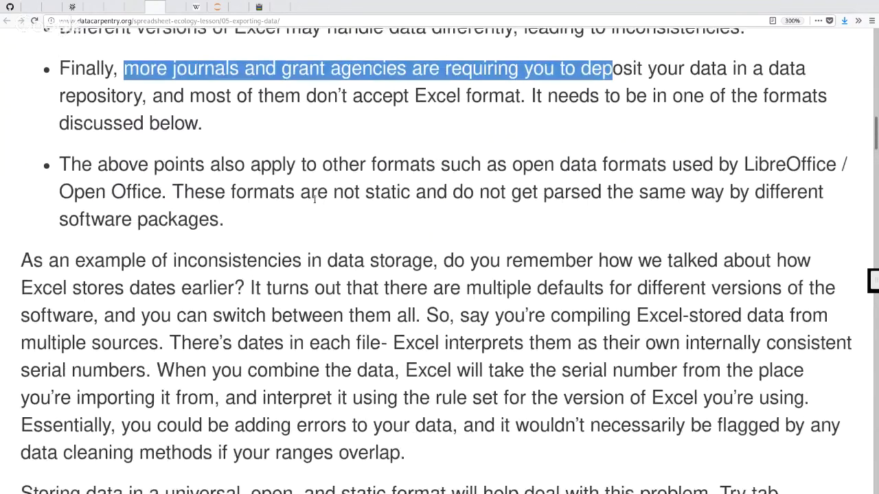
left_click_drag(318, 193, 426, 193)
Step: Highlight "tab-" in the paragraph recommending tab-delimited or comma-delimited files as a universal, open, static format
scroll(426, 193, "down", 3)
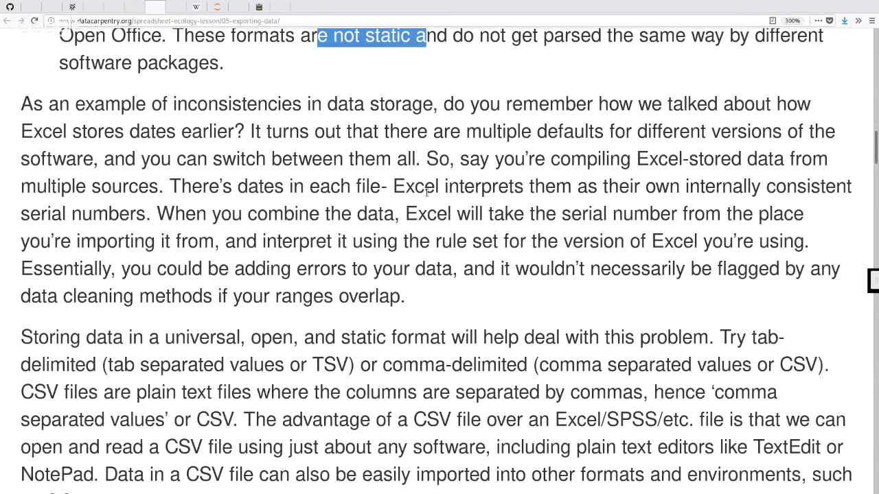
scroll(427, 193, "down", 1)
scroll(426, 193, "down", 2)
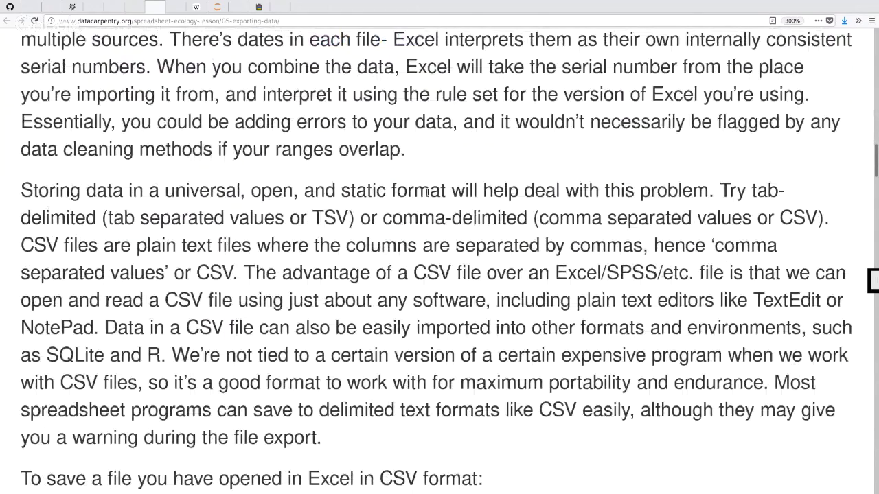
scroll(426, 193, "down", 1)
left_click_drag(753, 180, 792, 184)
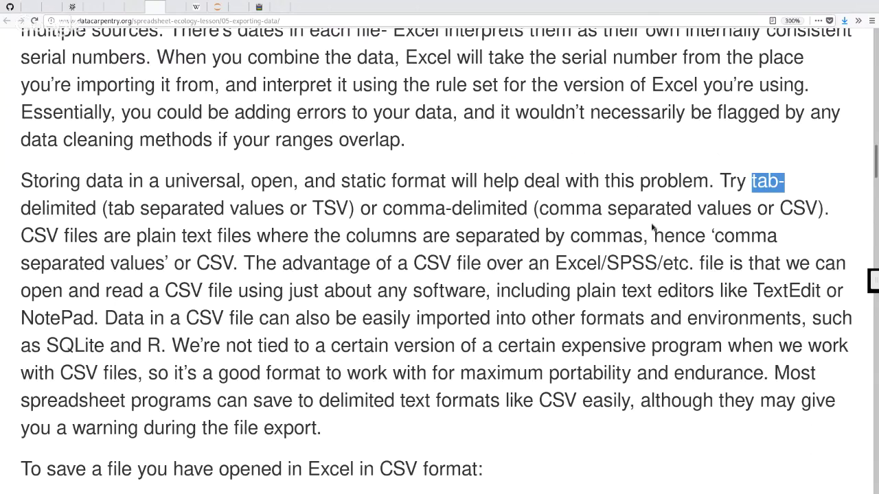
Step: Show the raw iris.csv file at 300% zoom and highlight its first header names and the first data value
left_click(285, 7)
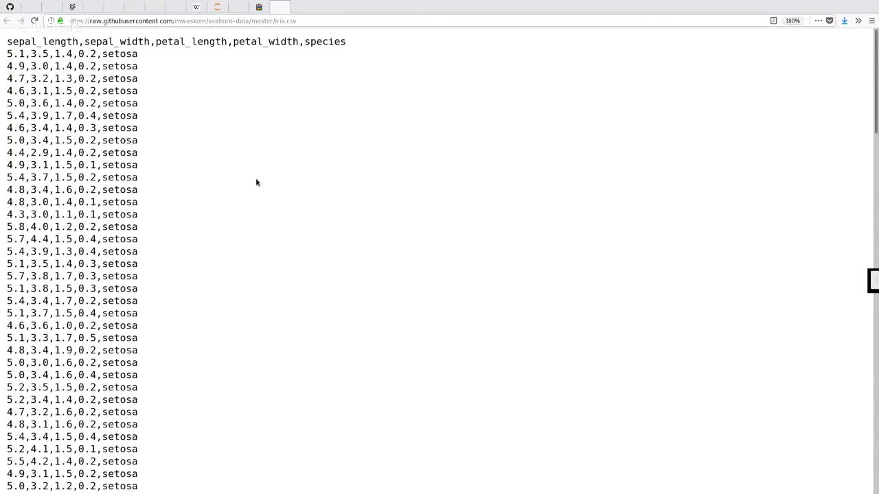
key("ctrl+plus")
key("ctrl+plus")
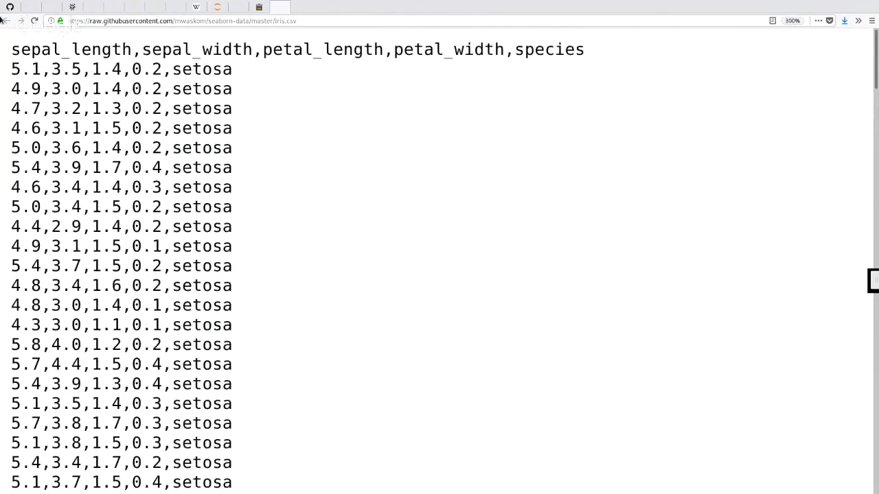
left_click_drag(12, 51, 136, 55)
double_click(136, 54)
double_click(259, 54)
left_click_drag(13, 67, 41, 69)
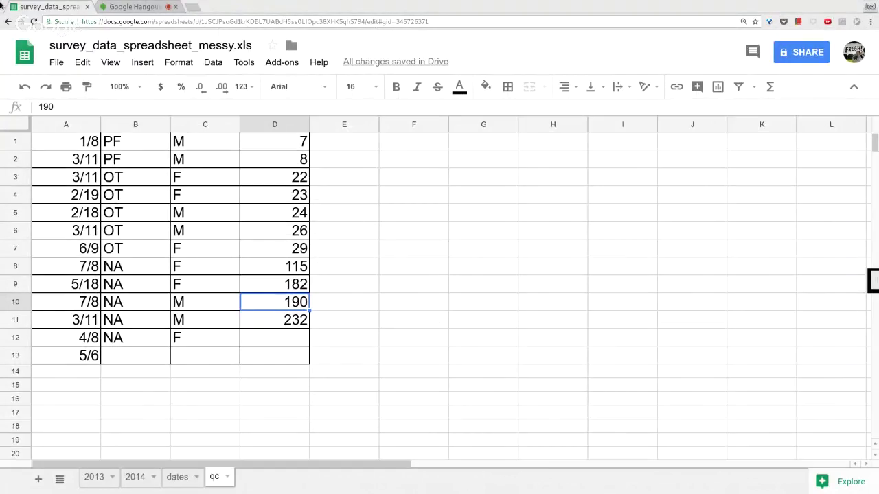
Step: Show the download formats offered for the survey spreadsheet, including comma-separated and tab-separated values, without exporting
left_click(54, 63)
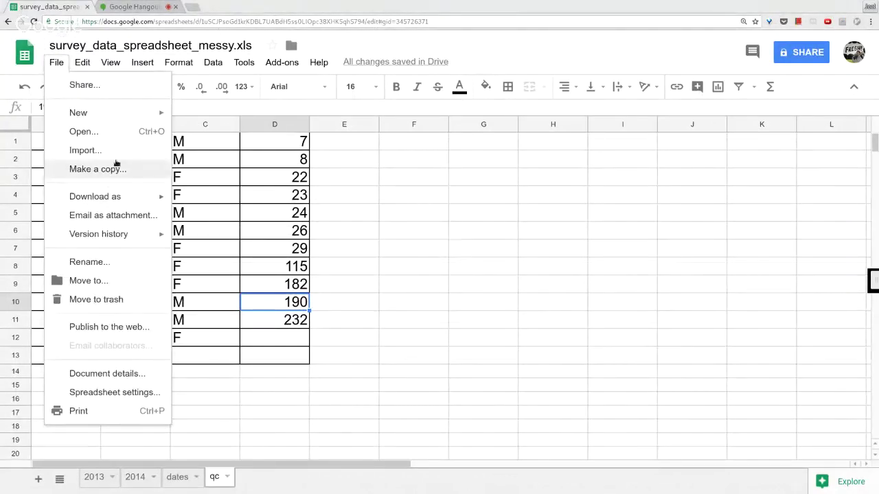
mouse_move(136, 233)
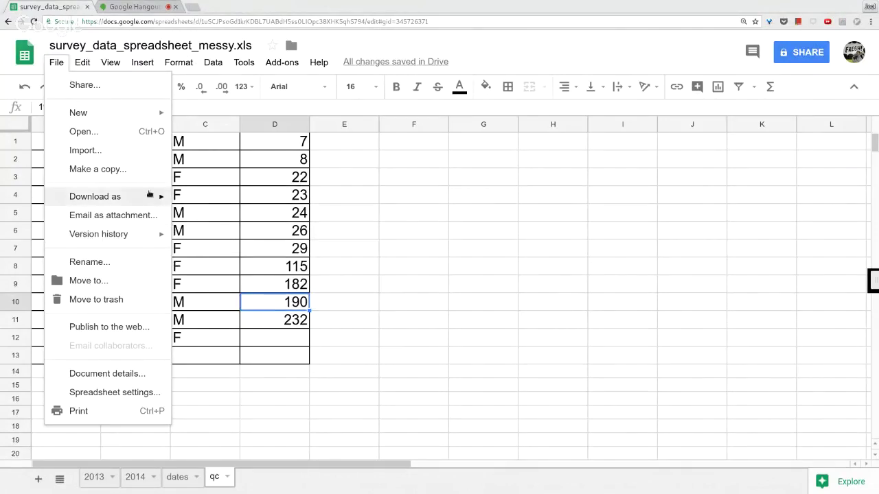
mouse_move(150, 196)
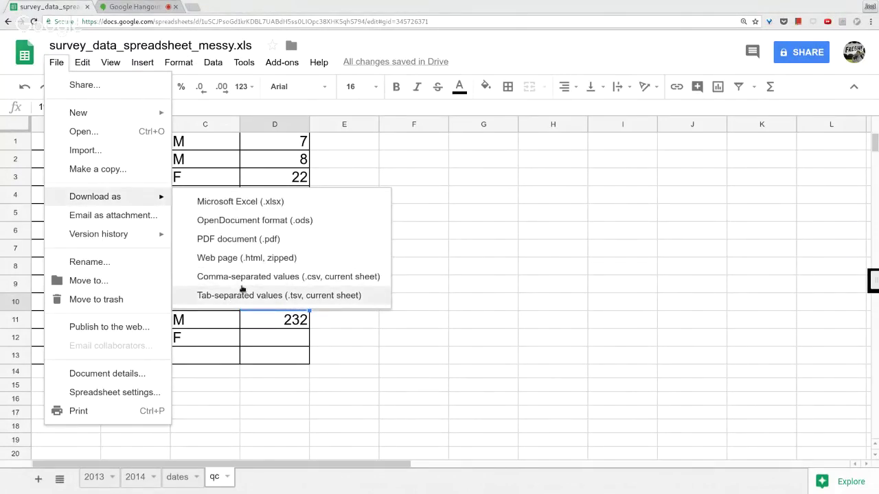
left_click(646, 254)
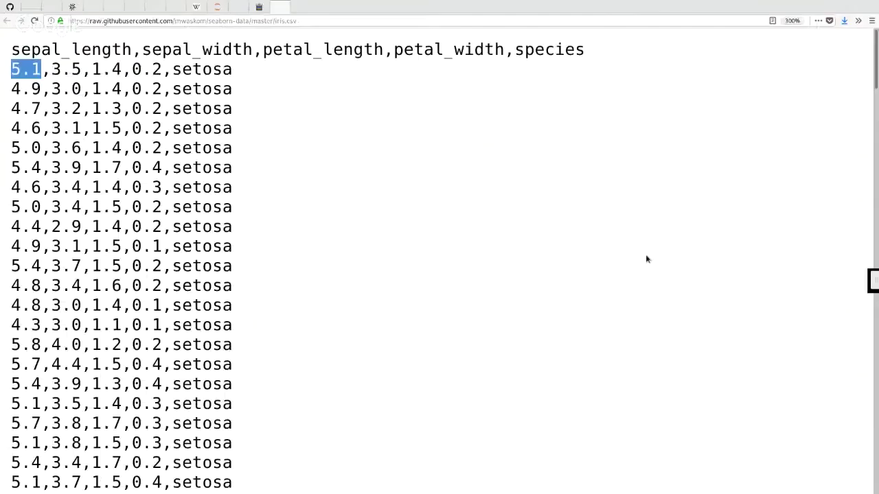
Step: Return to the Data Carpentry exporting lesson and highlight the first "\r\n" in the CSV text example under "A Note on Cross-platform Operability"
left_click(160, 6)
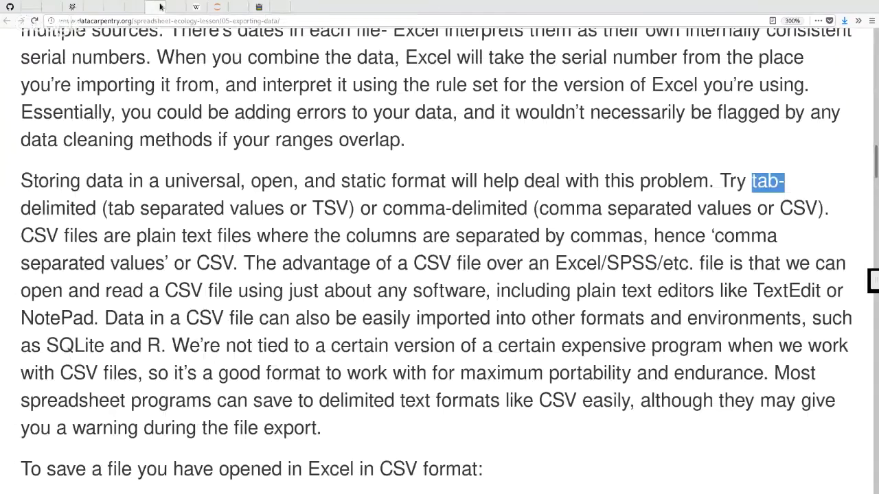
scroll(308, 144, "down", 15)
scroll(317, 157, "up", 5)
scroll(316, 157, "down", 1)
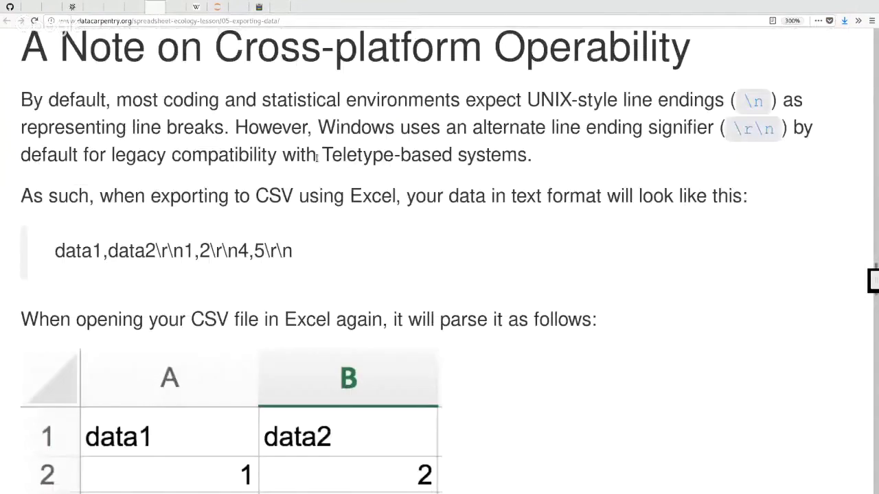
left_click_drag(154, 252, 184, 251)
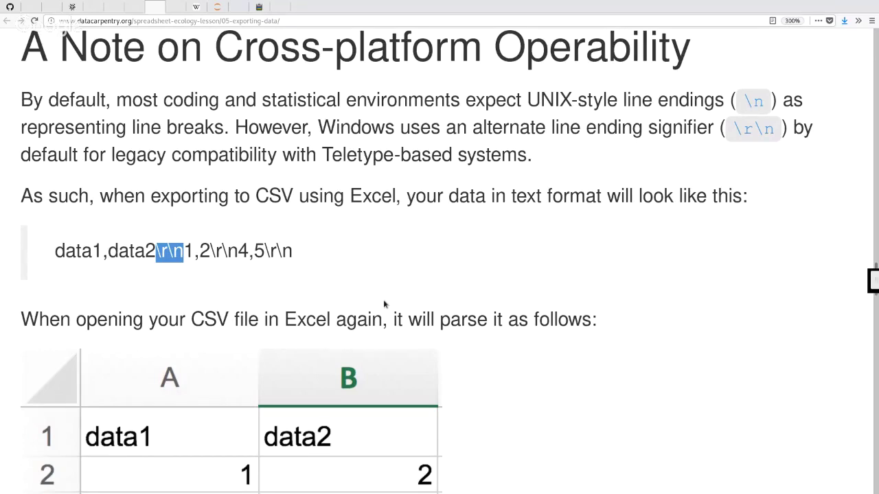
Step: Highlight "Windows comma separated" in the first line-ending solution, and the words around "Git" in the second
left_click(602, 366)
scroll(602, 366, "down", 5)
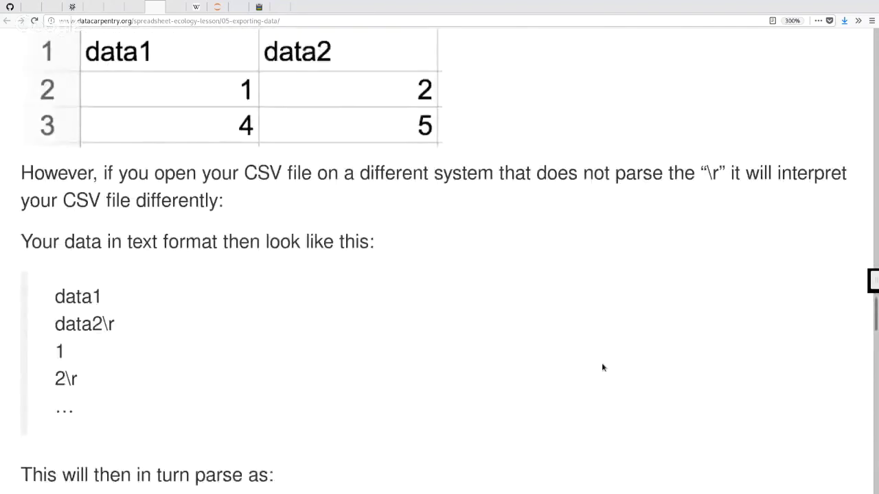
scroll(602, 367, "up", 2)
scroll(603, 368, "down", 7)
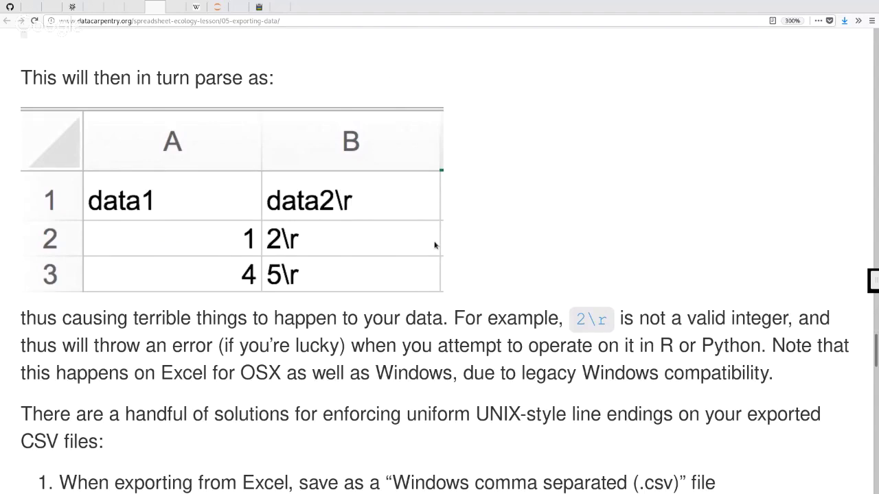
scroll(435, 245, "down", 5)
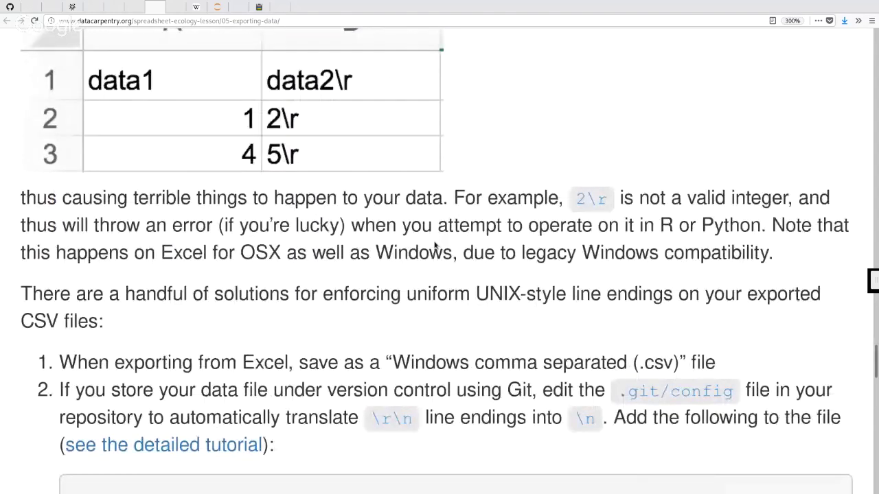
left_click_drag(397, 326, 629, 326)
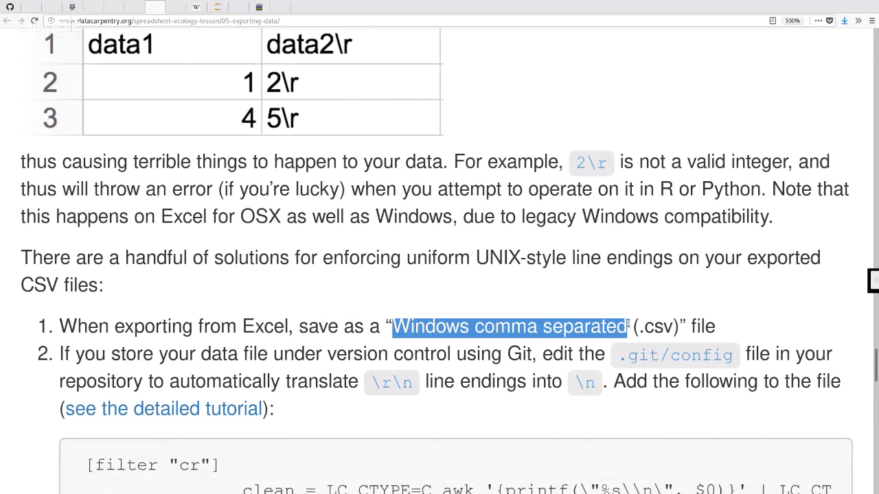
left_click(483, 355)
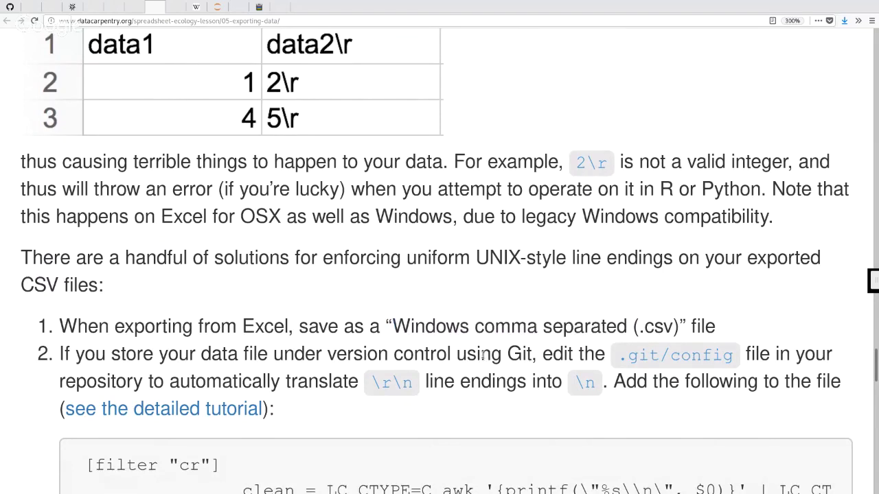
left_click_drag(483, 355, 552, 355)
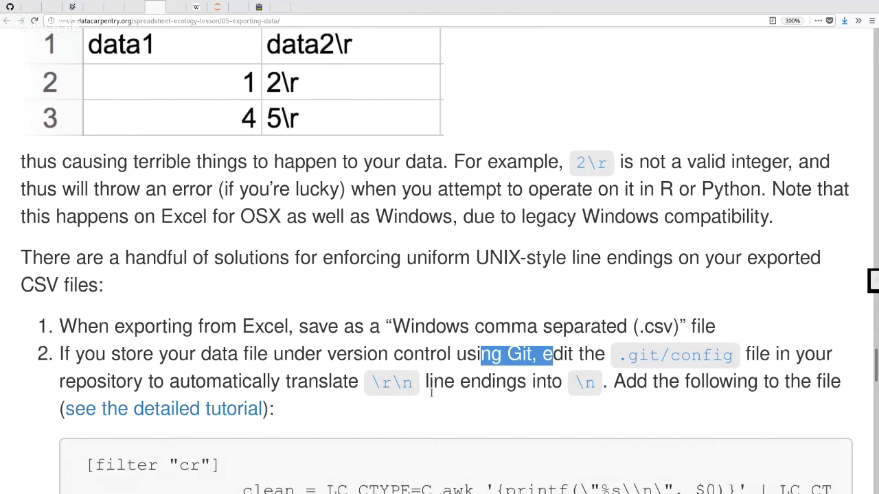
Step: Highlight the mention of dos2unix in the advice on standardizing line endings of local files
scroll(431, 394, "down", 1)
scroll(431, 394, "down", 5)
scroll(428, 394, "up", 2)
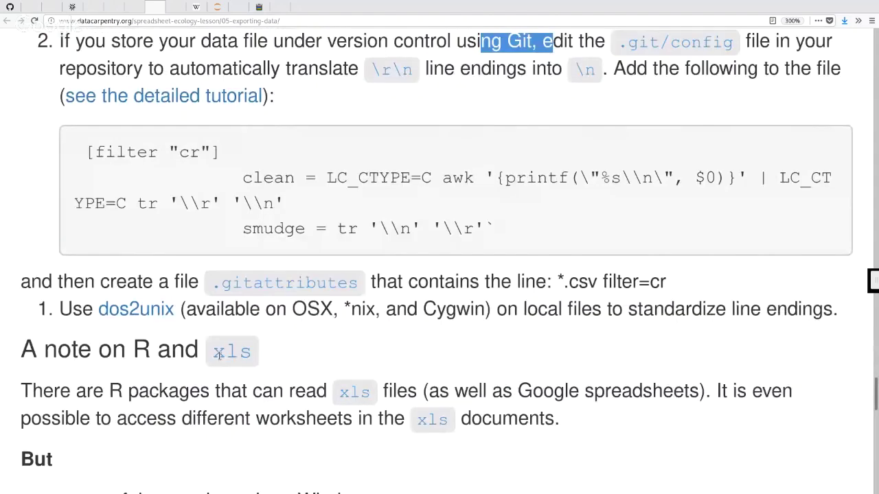
left_click_drag(81, 309, 206, 302)
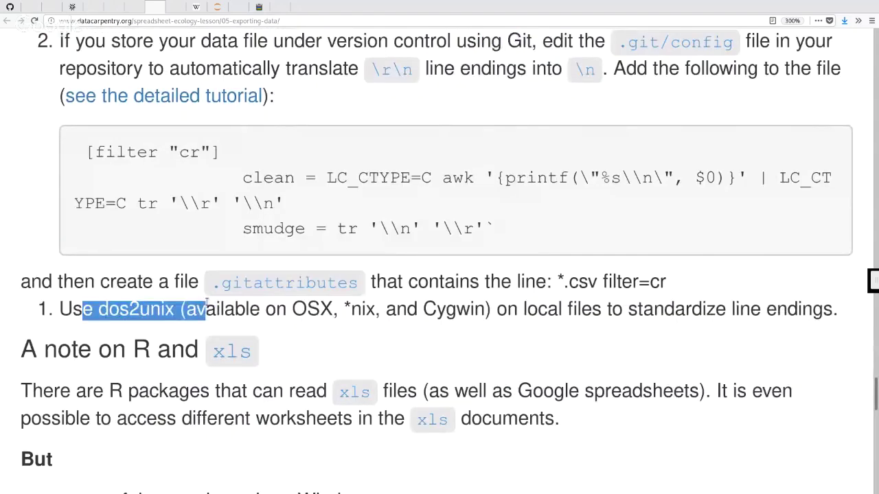